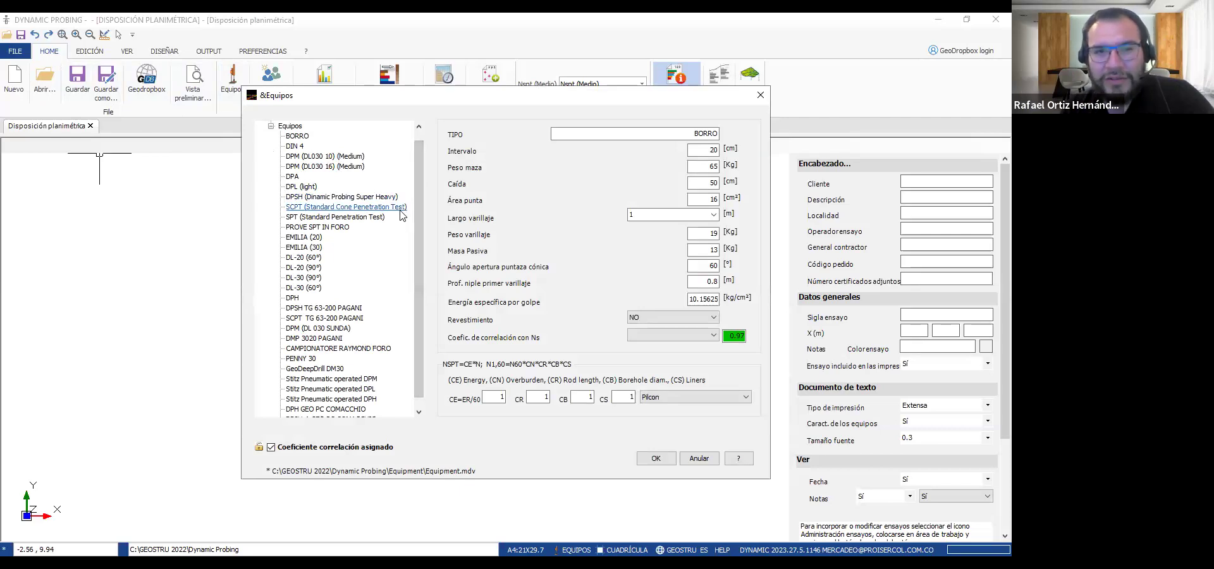
{"action": "left_click", "coordinate": [337, 217]}
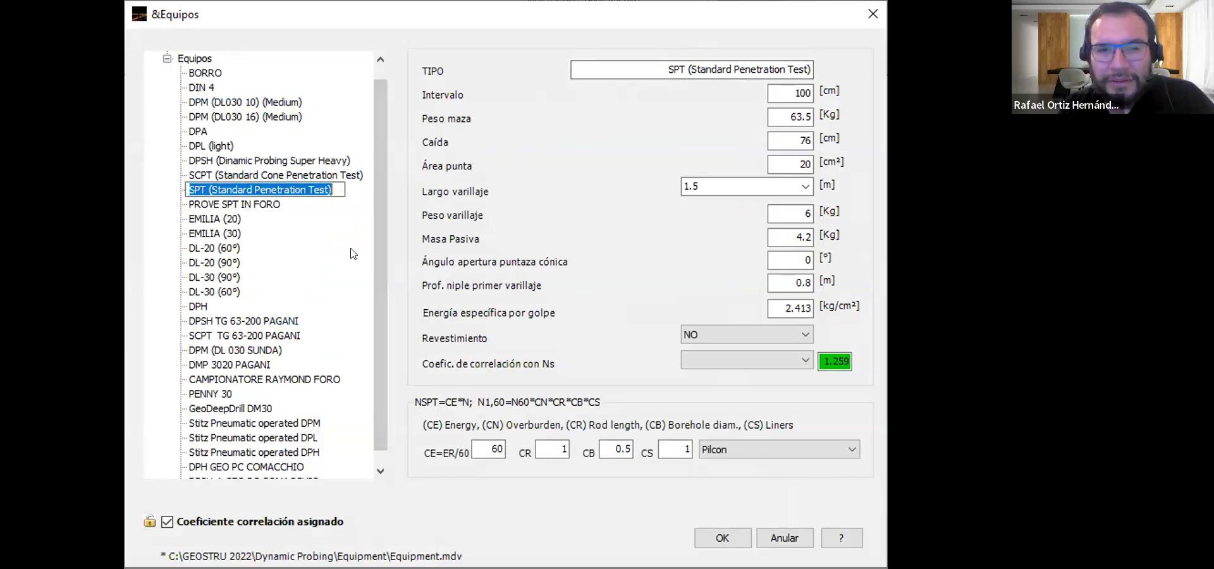
{"action": "left_click_drag", "start_coordinate": [380, 221], "coordinate": [381, 266]}
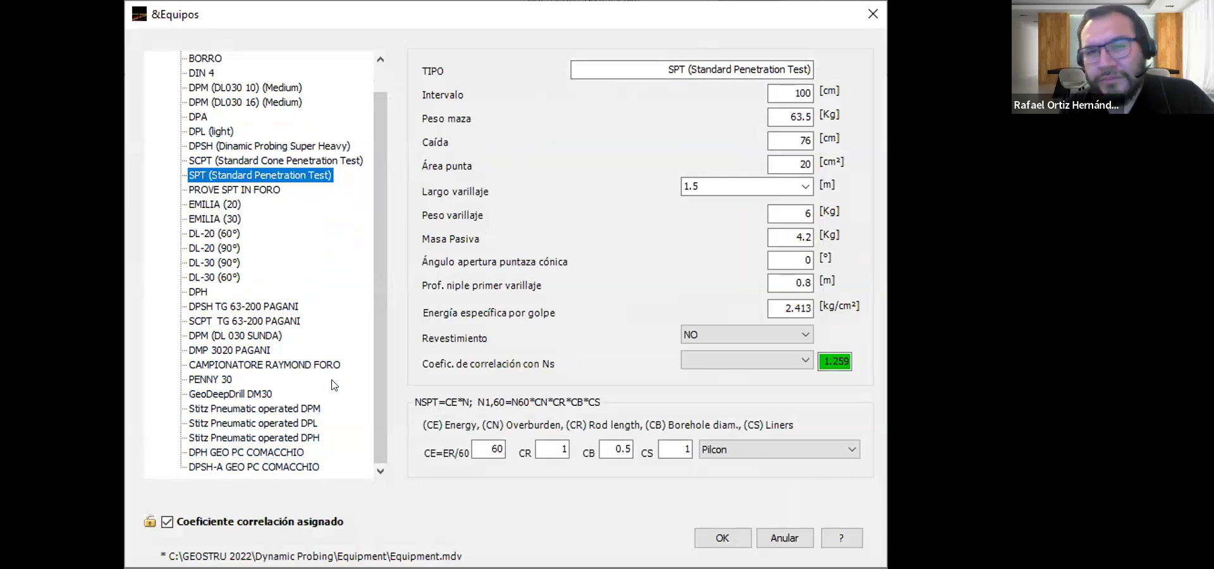
{"action": "scroll", "coordinate": [338, 346], "scroll_direction": "up", "scroll_amount": 1}
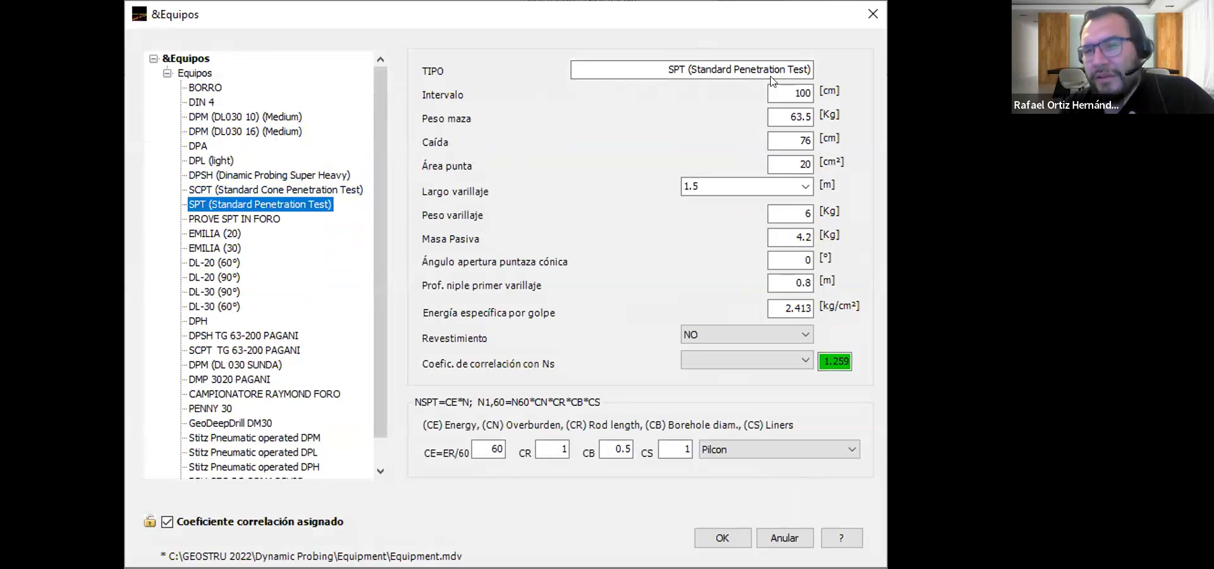
{"action": "double_click", "coordinate": [787, 93]}
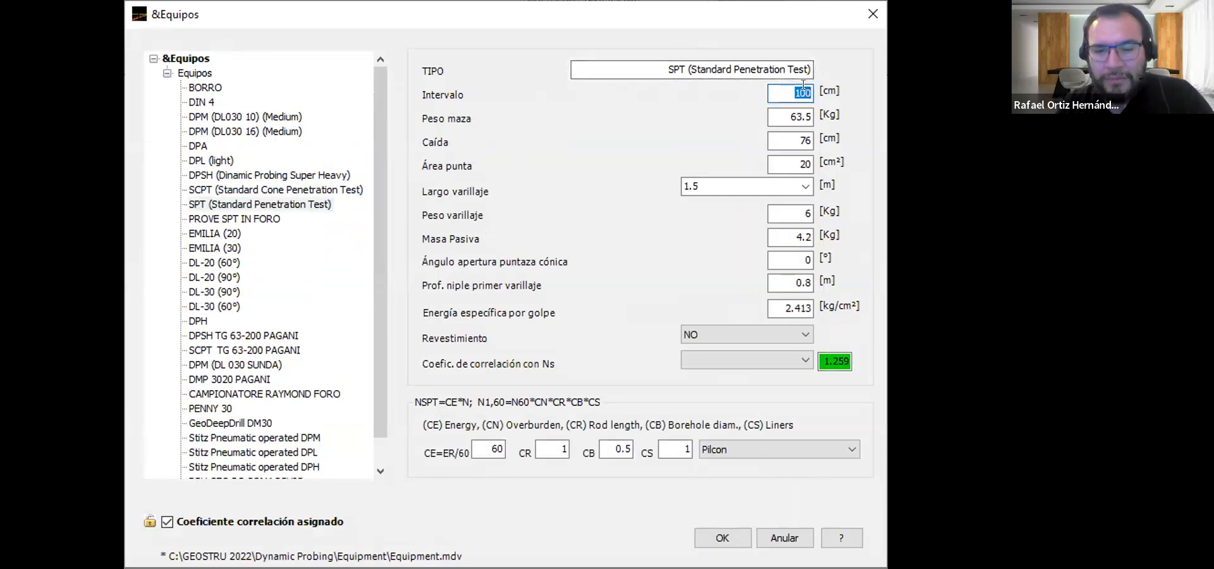
{"action": "type", "text": "45"}
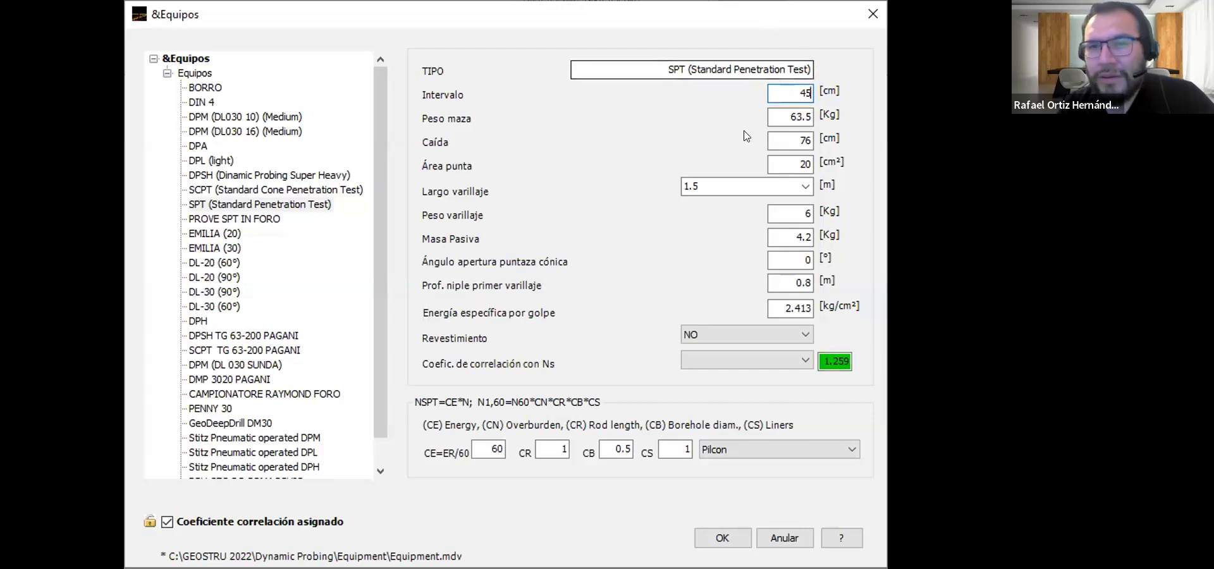
{"action": "left_click_drag", "start_coordinate": [799, 93], "coordinate": [814, 95]}
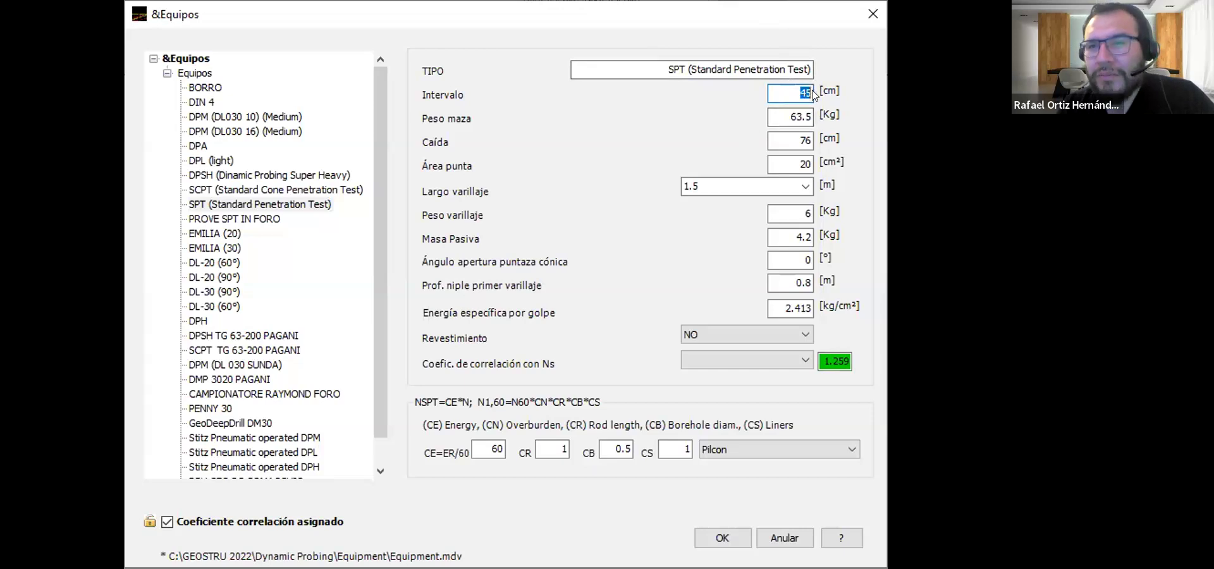
{"action": "key", "text": "BackSpace"}
{"action": "type", "text": "150"}
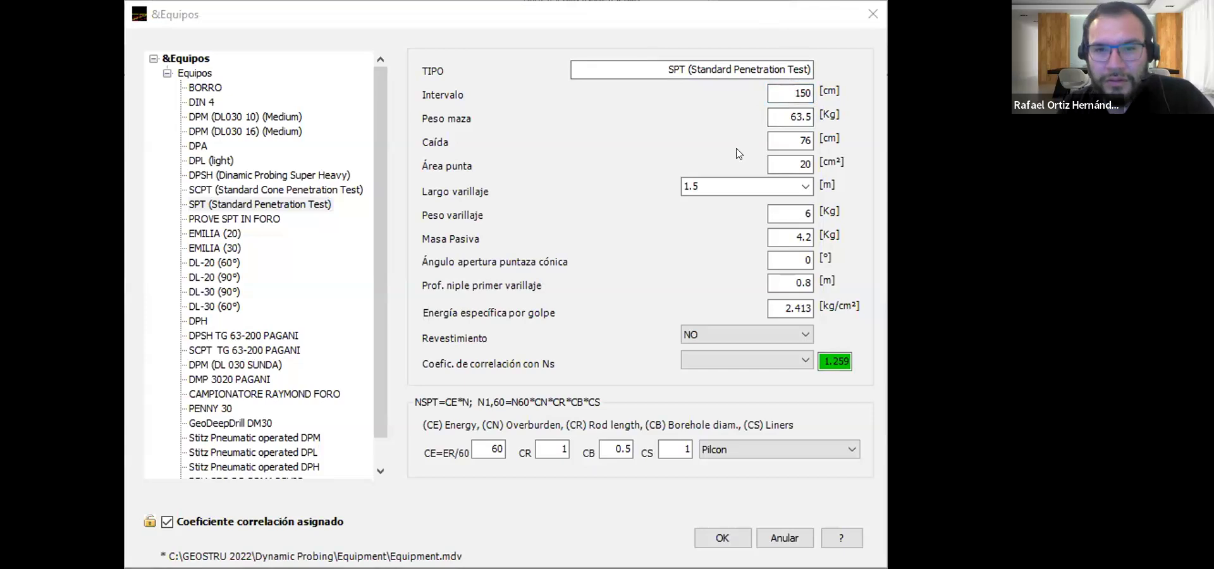
{"action": "left_click_drag", "start_coordinate": [798, 92], "coordinate": [828, 95]}
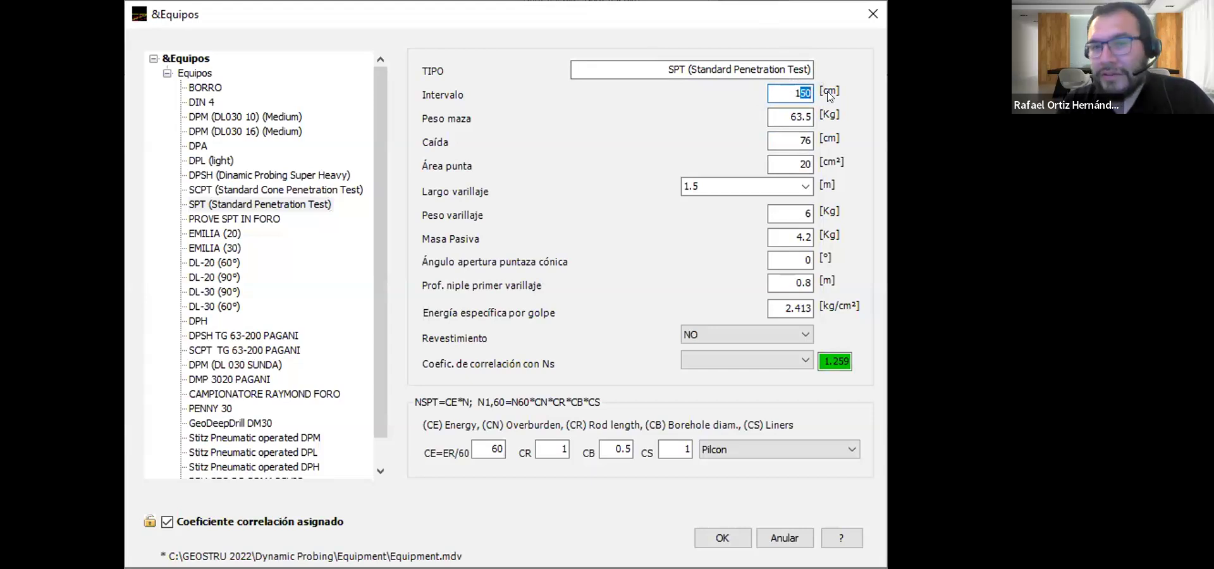
{"action": "left_click_drag", "start_coordinate": [793, 93], "coordinate": [828, 95]}
{"action": "type", "text": "4"}
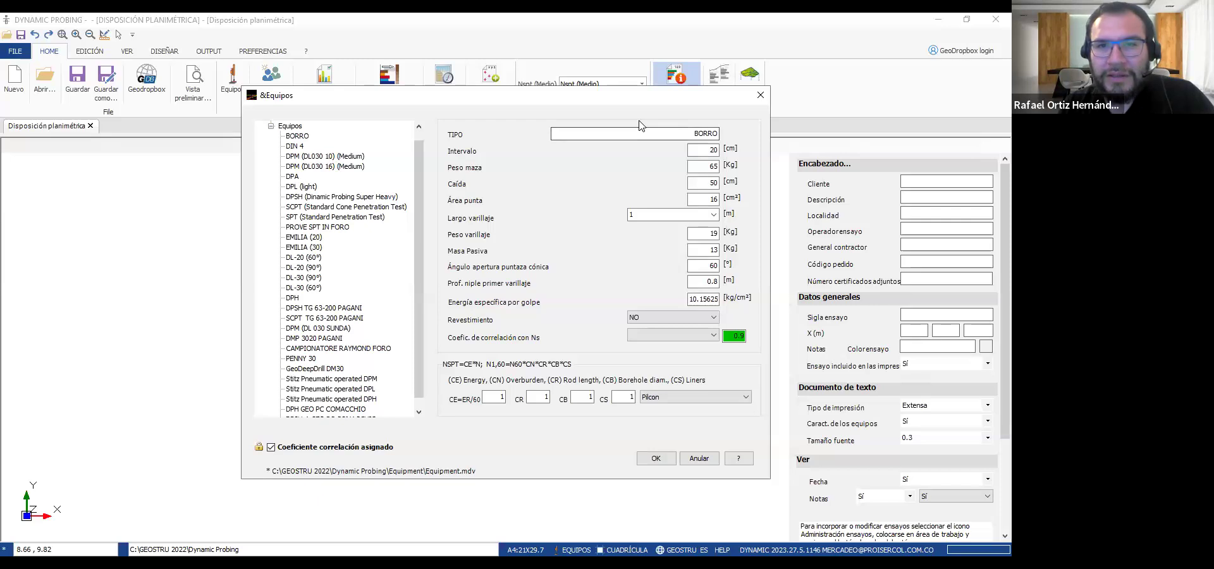
Select the SPT (Standard Penetration Test) equipment and set its interval (Intervalo) to 45 cm
{"action": "left_click", "coordinate": [709, 166]}
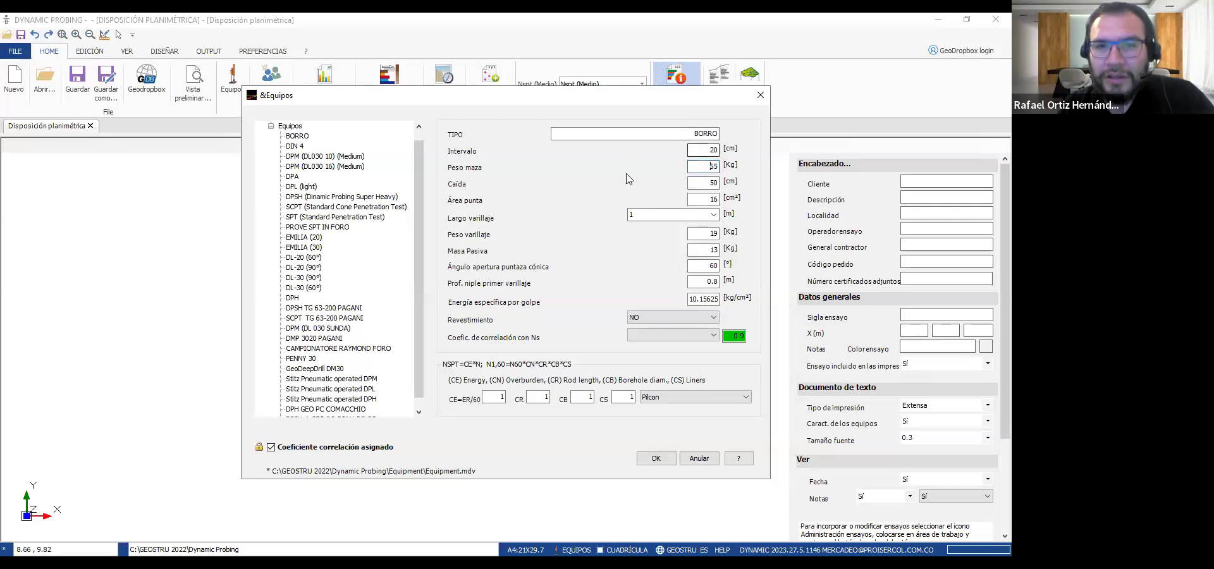
{"action": "left_click", "coordinate": [311, 217]}
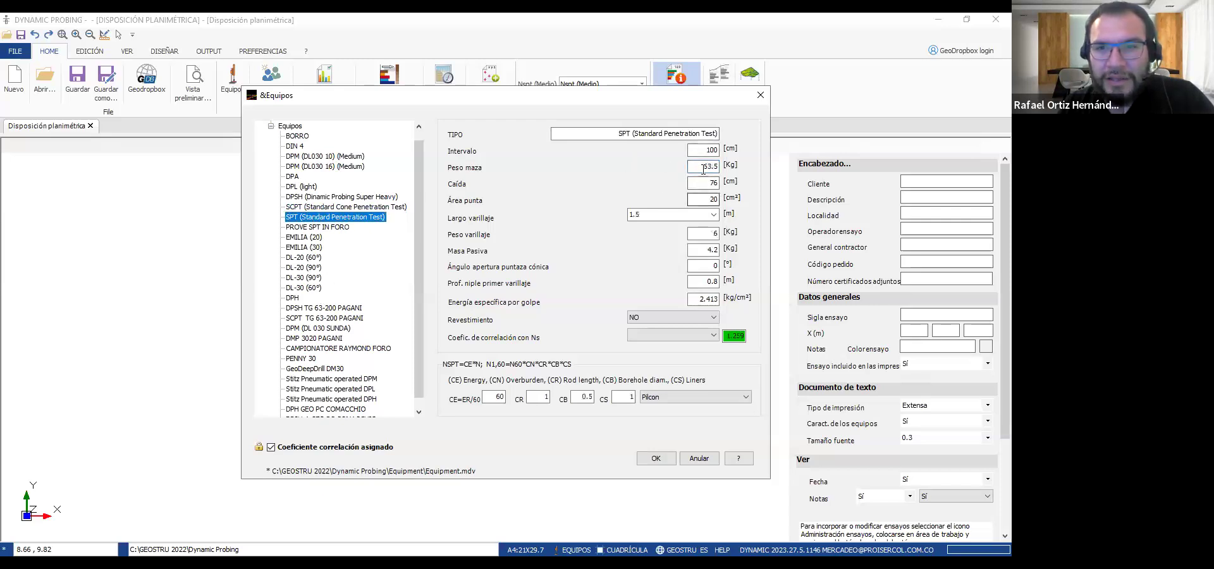
{"action": "left_click_drag", "start_coordinate": [704, 150], "coordinate": [746, 153]}
{"action": "type", "text": "45"}
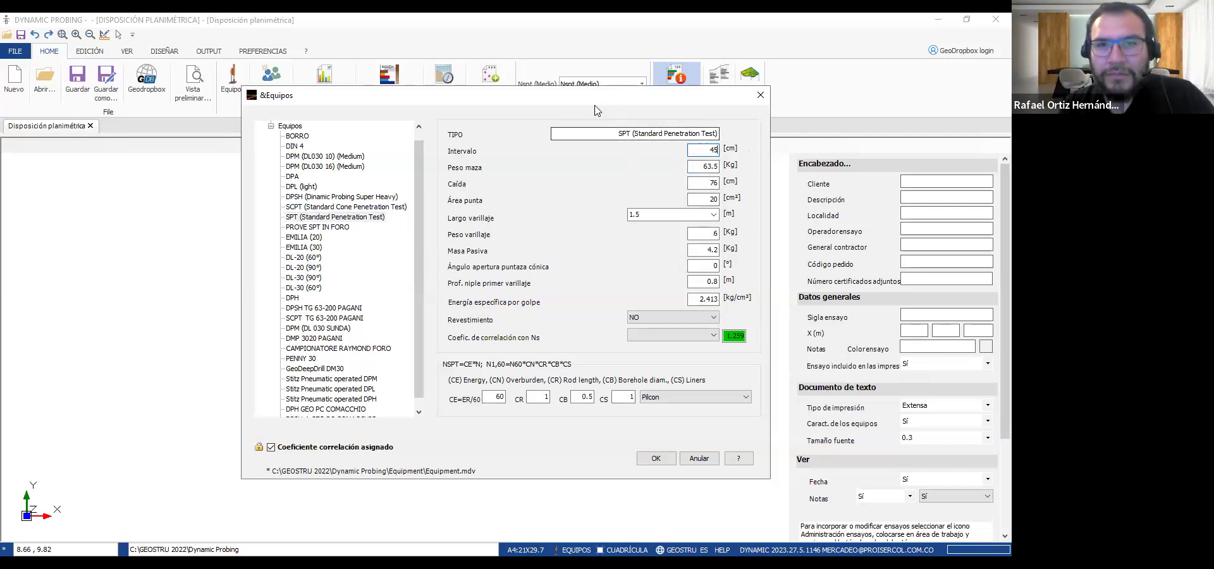
{"action": "key", "text": "alt+Tab"}
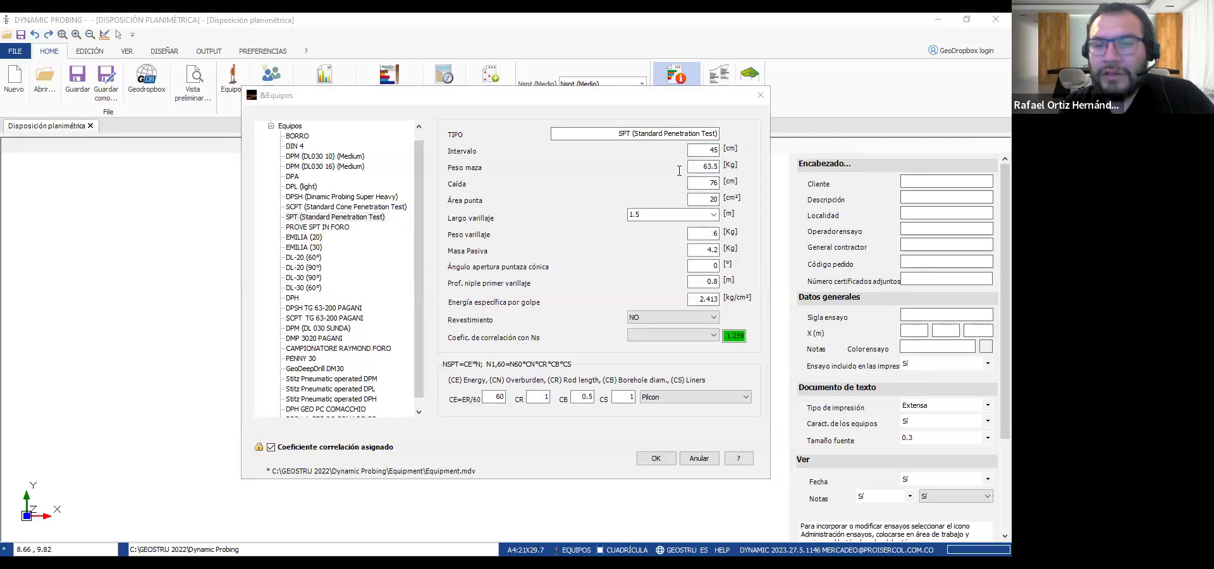
Set the hammer drop height (Caída) of the SPT equipment to 75 cm
{"action": "double_click", "coordinate": [708, 167]}
{"action": "left_click", "coordinate": [708, 168]}
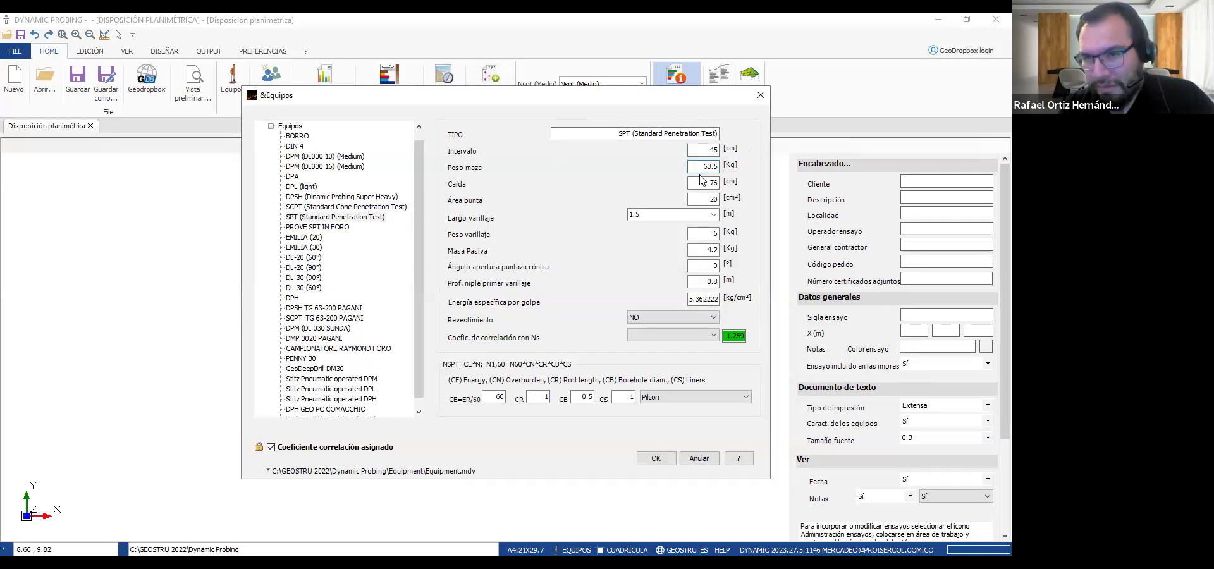
{"action": "double_click", "coordinate": [695, 184]}
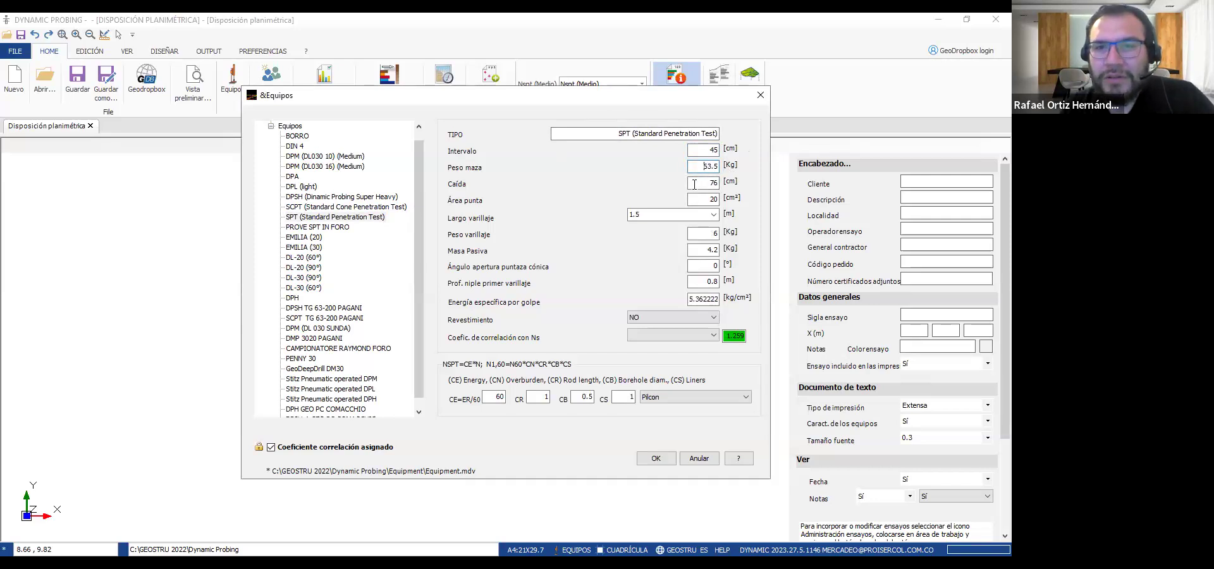
{"action": "left_click", "coordinate": [715, 199]}
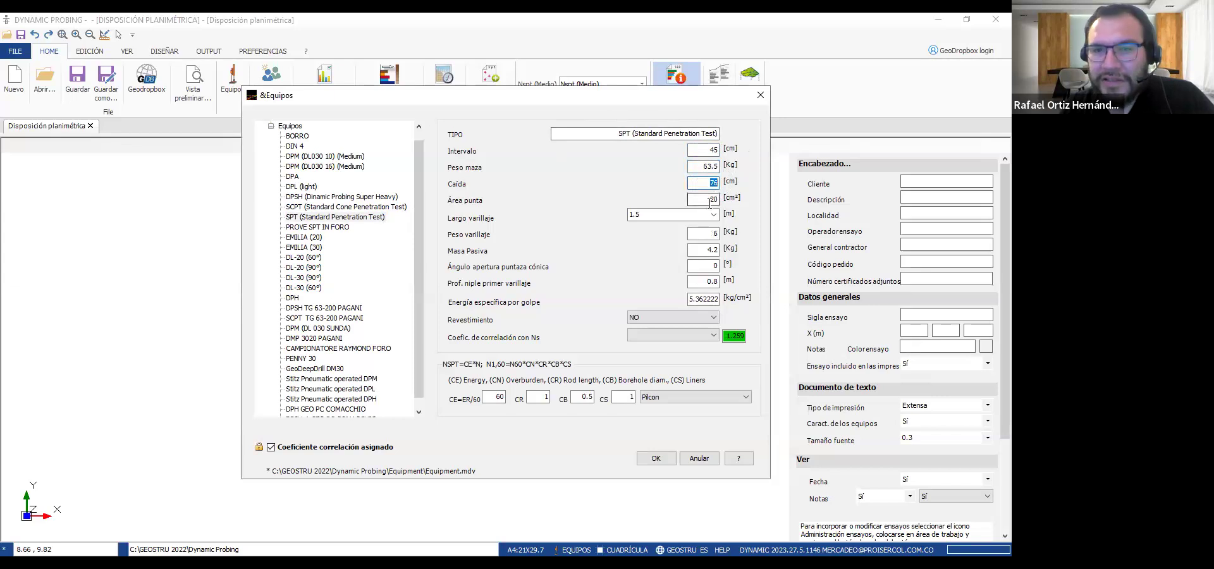
{"action": "left_click", "coordinate": [713, 185]}
{"action": "key", "text": "BackSpace"}
{"action": "type", "text": "5"}
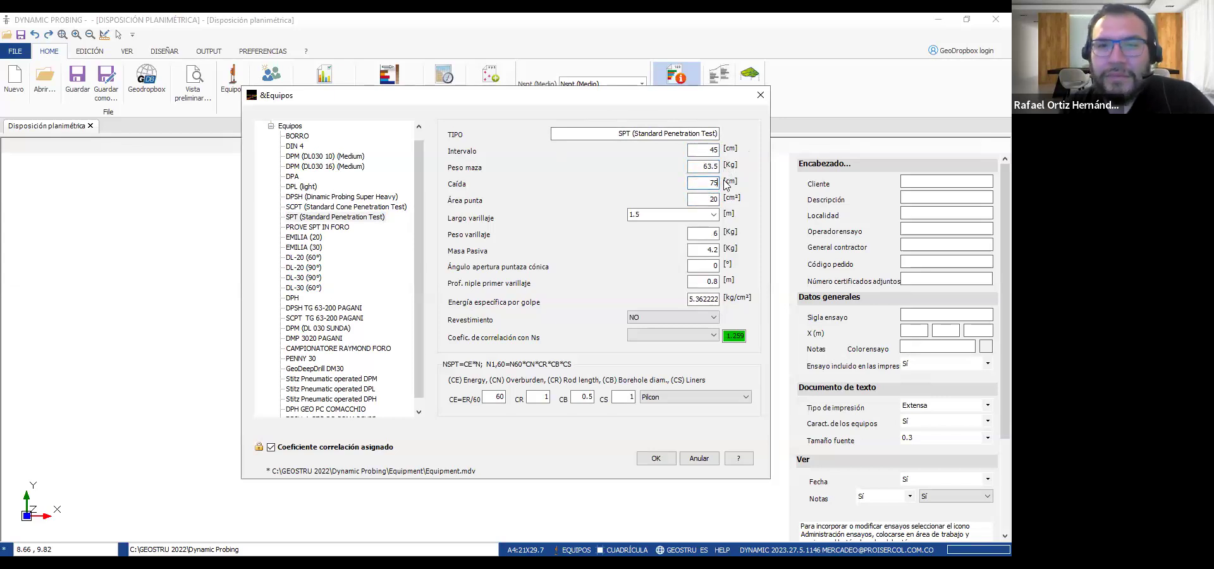
{"action": "left_click", "coordinate": [697, 202]}
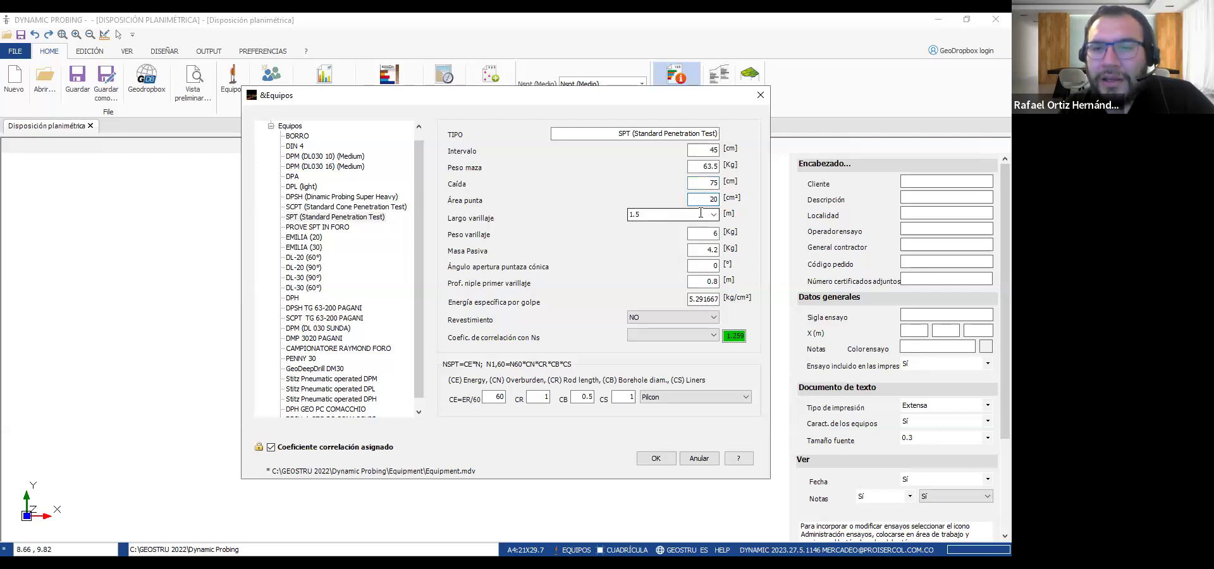
Review the SPT equipment's rod length, rod weight, passive mass, cone tip angle, first rod joint depth and specific energy per blow
{"action": "left_click", "coordinate": [715, 218]}
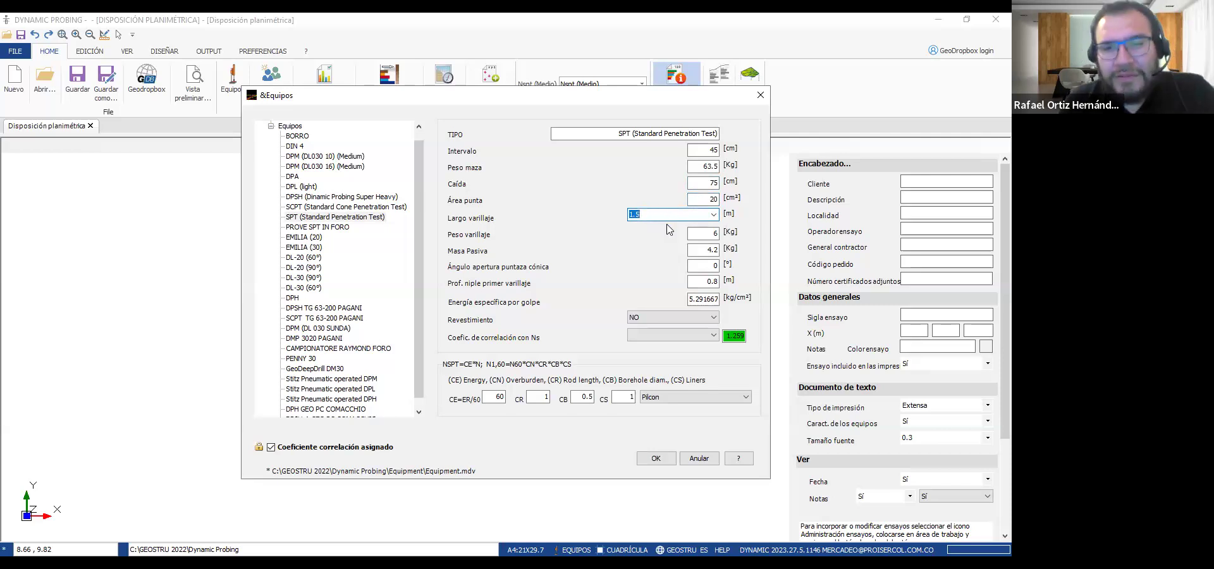
{"action": "double_click", "coordinate": [713, 234]}
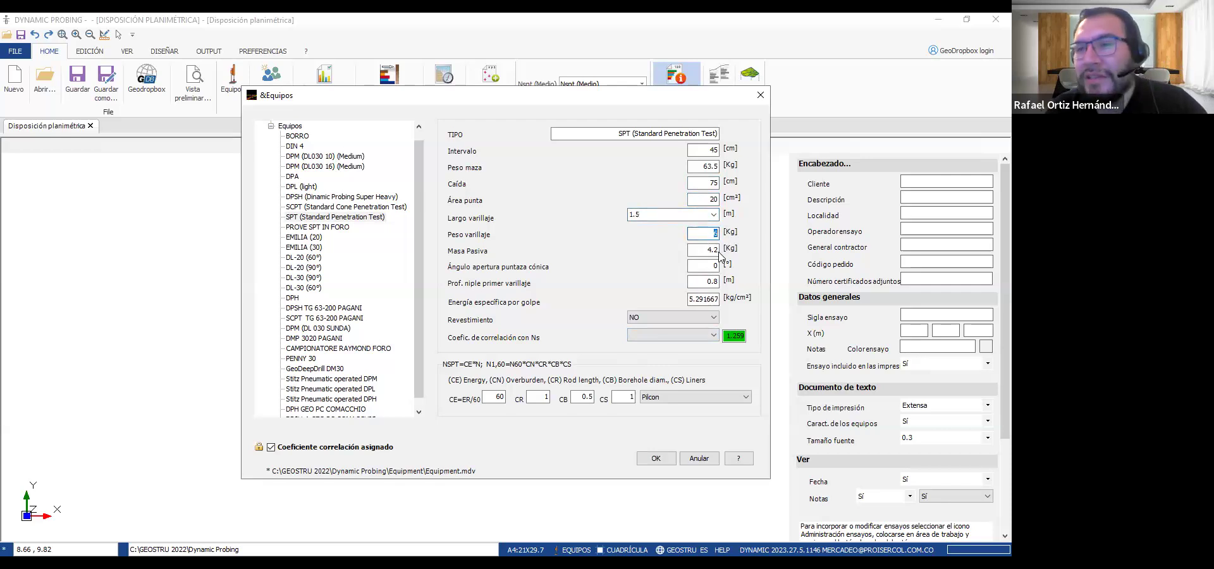
{"action": "double_click", "coordinate": [711, 250]}
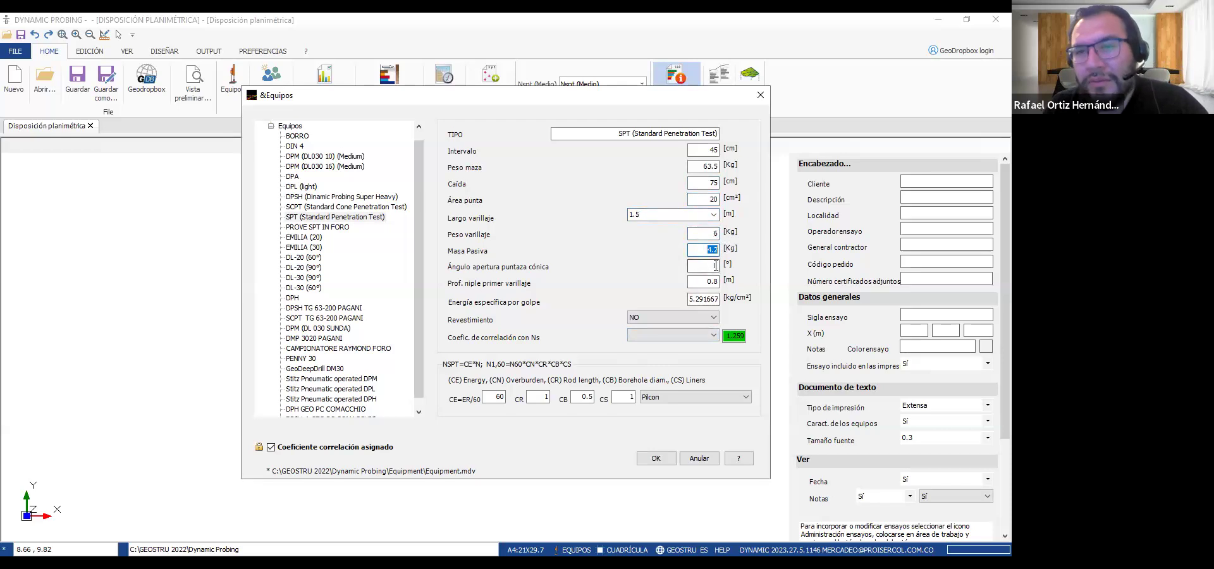
{"action": "left_click", "coordinate": [707, 266]}
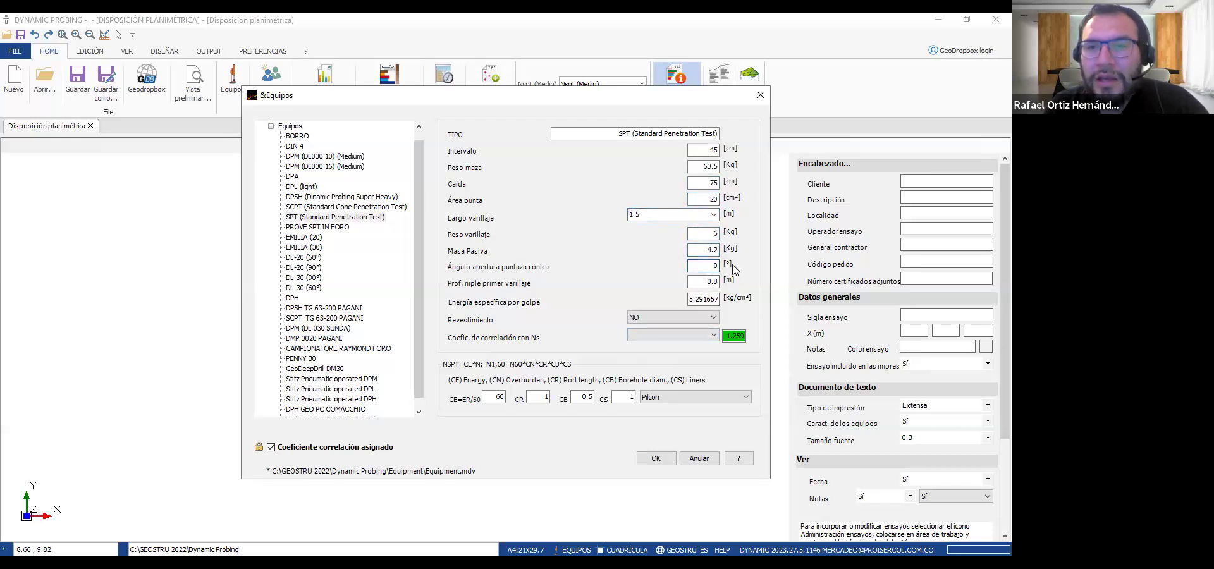
{"action": "left_click", "coordinate": [703, 281]}
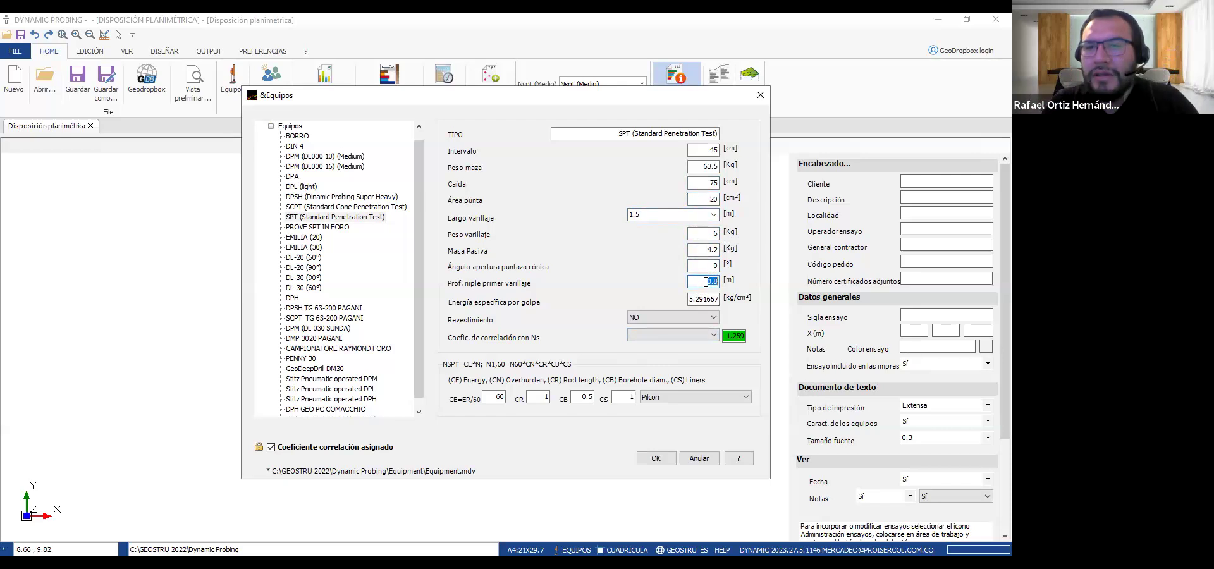
{"action": "left_click", "coordinate": [696, 299]}
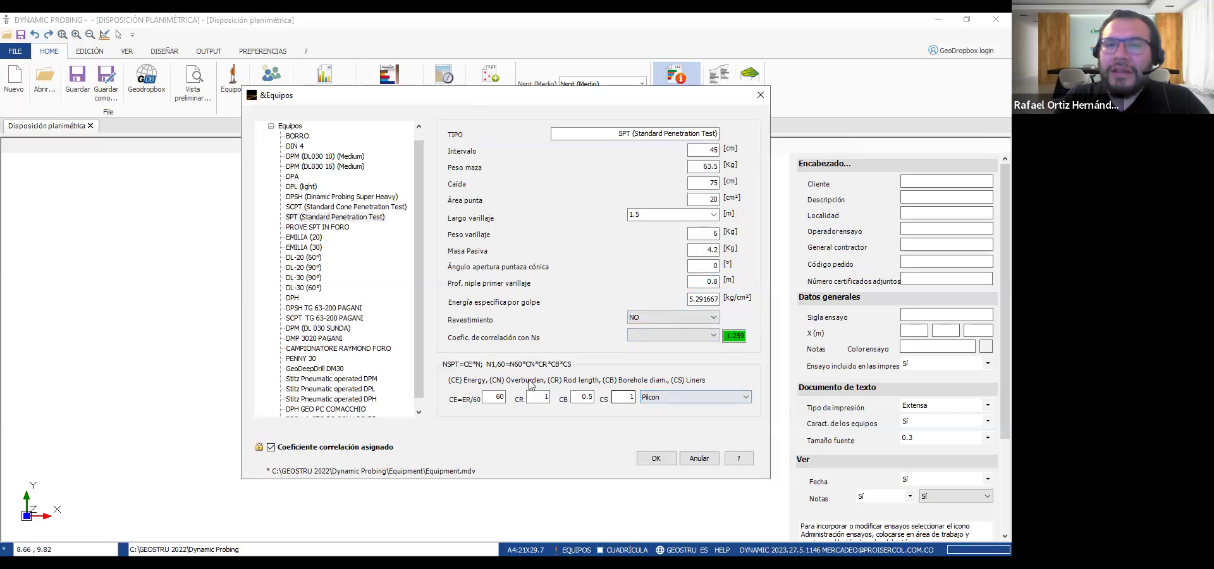
Choose Safety as the hammer type for the SPT energy correction and accept the equipment settings
{"action": "left_click", "coordinate": [669, 399]}
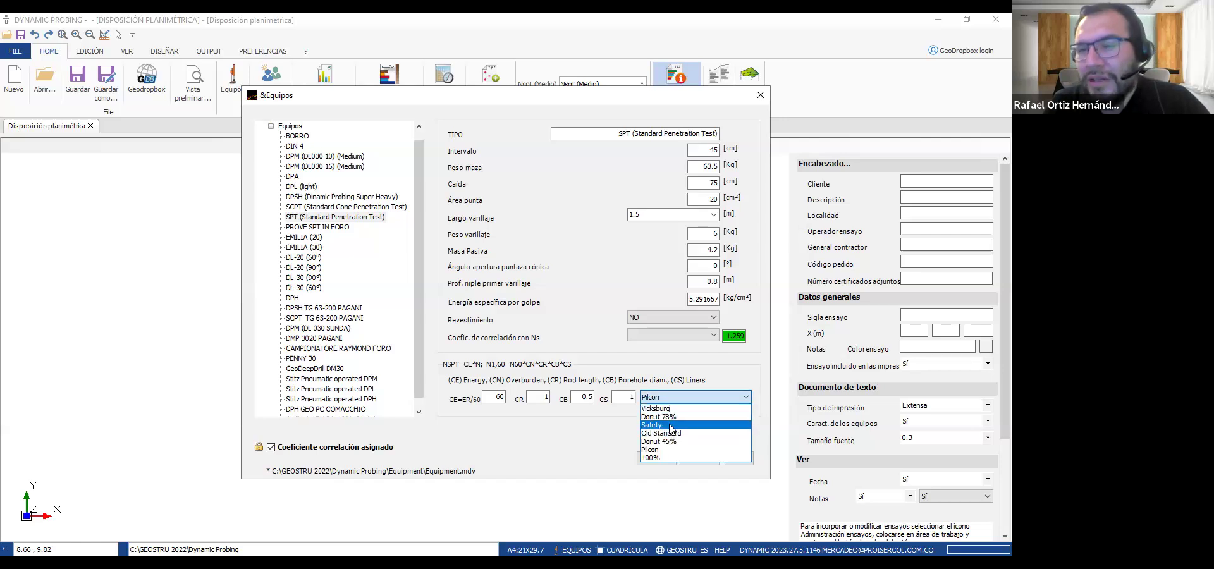
{"action": "left_click", "coordinate": [671, 425]}
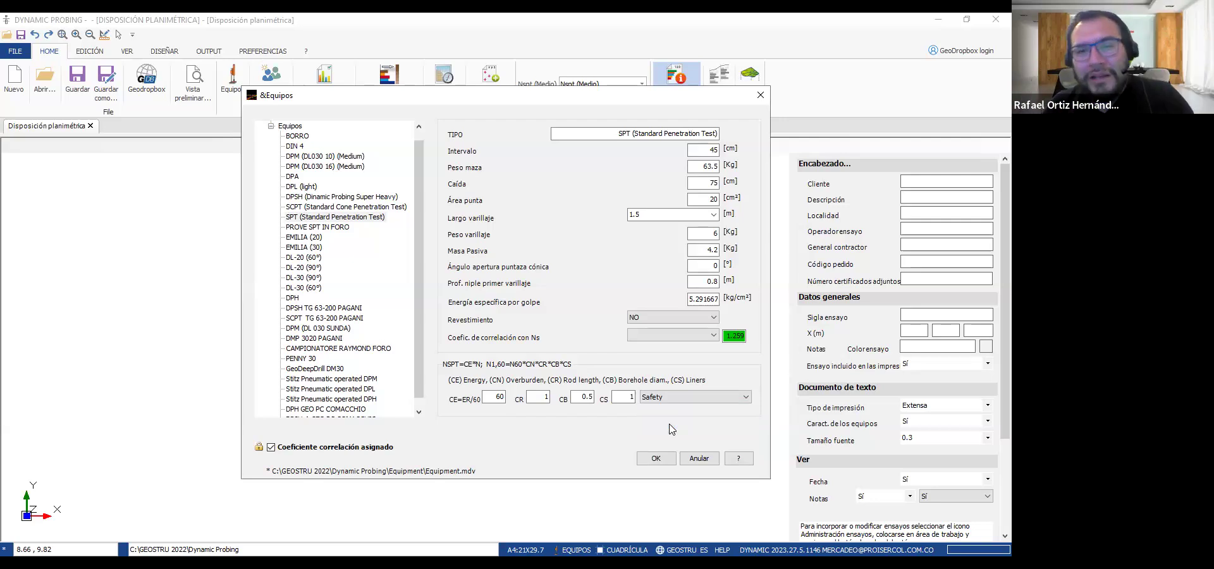
{"action": "left_click", "coordinate": [660, 456]}
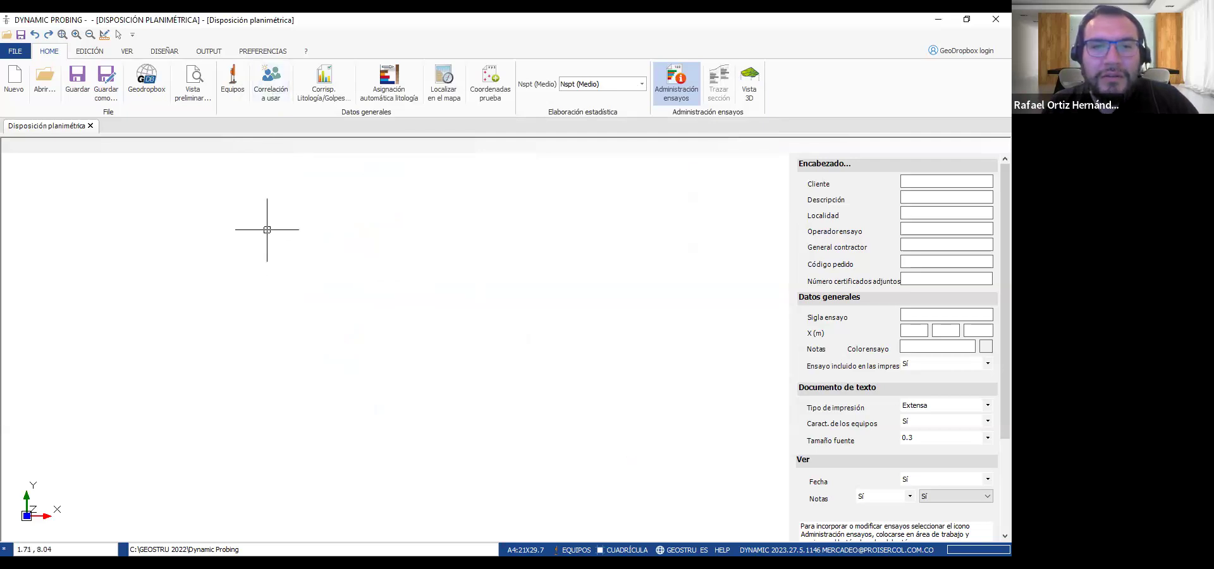
Review the selected correlations for cohesionless and cohesive soils and accept them as they are
{"action": "left_click", "coordinate": [272, 89]}
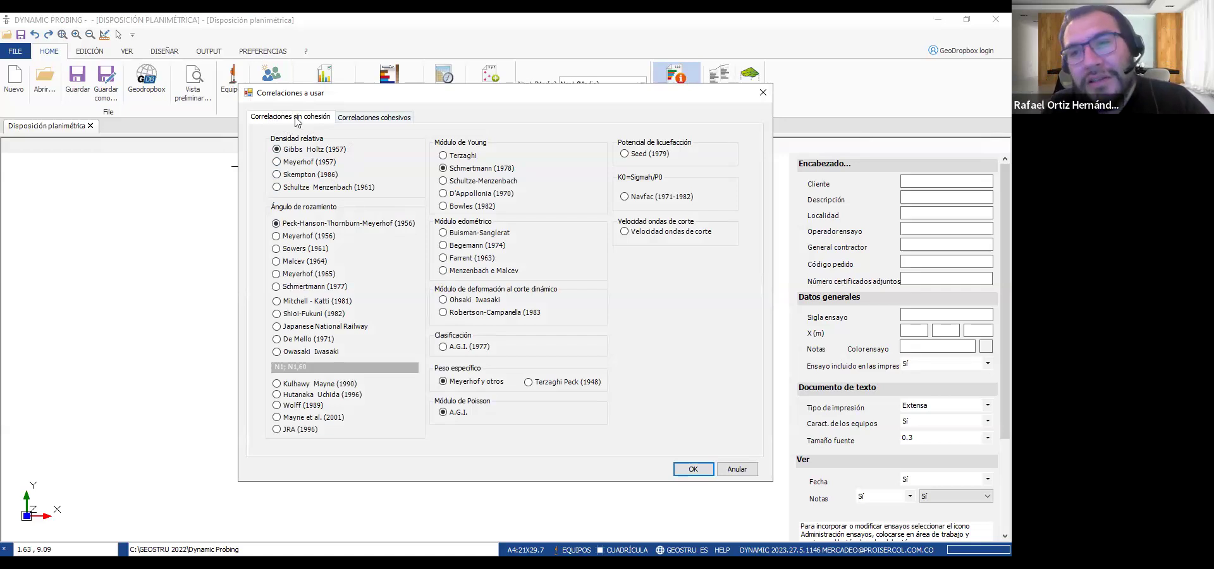
{"action": "left_click", "coordinate": [352, 124]}
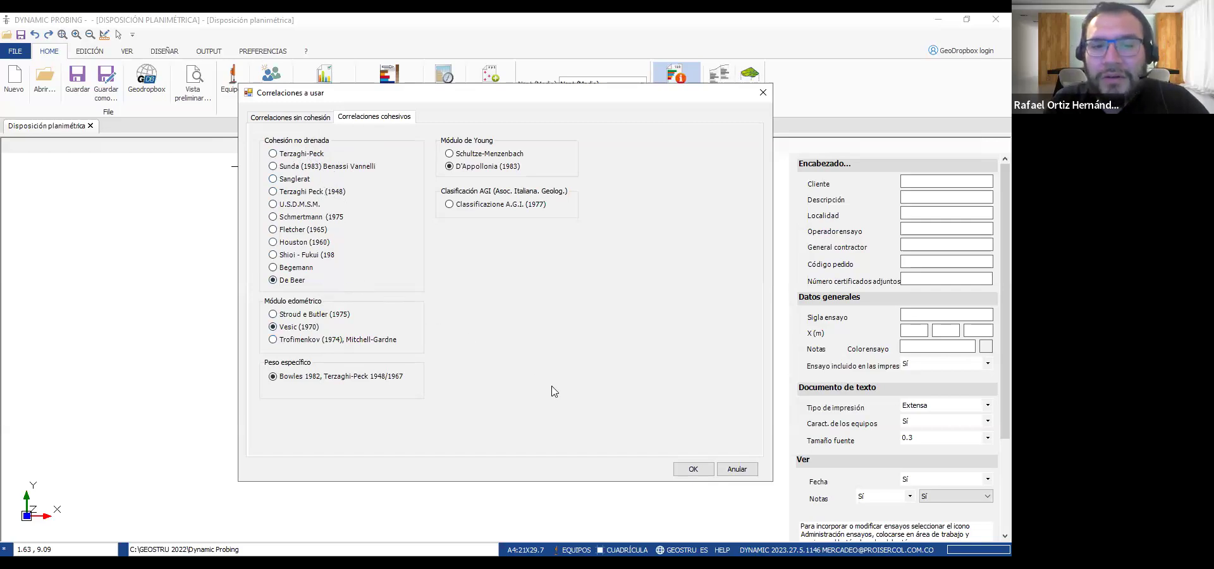
{"action": "left_click", "coordinate": [693, 469]}
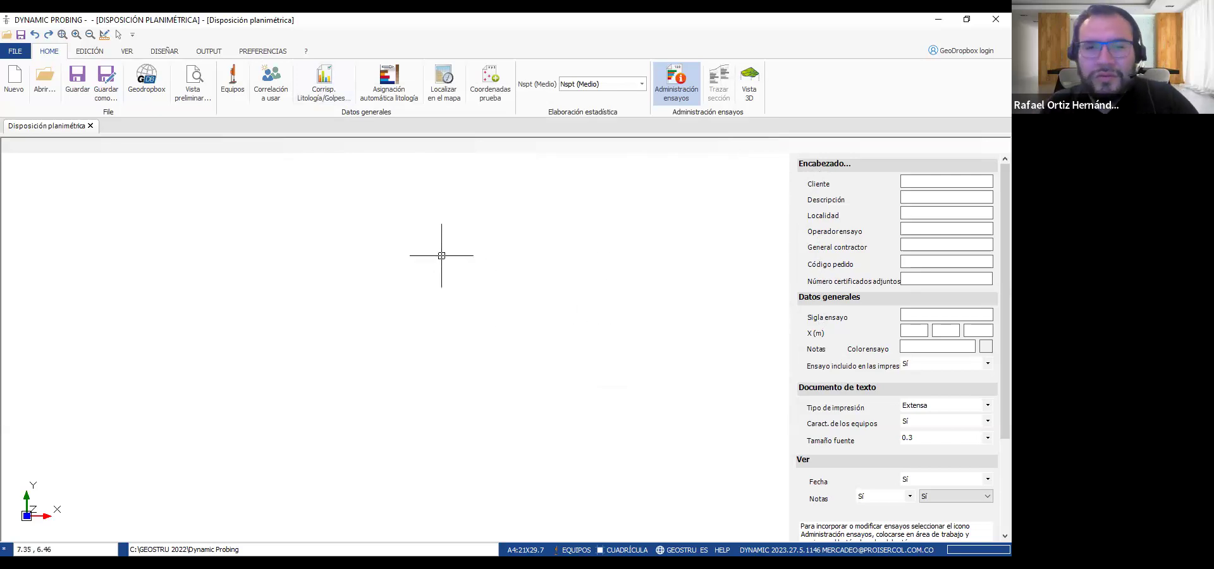
Place a new standard penetration test (SPT) at about X 3.17 m, Y 8.03 m and label it SPT-1
{"action": "left_click", "coordinate": [323, 230]}
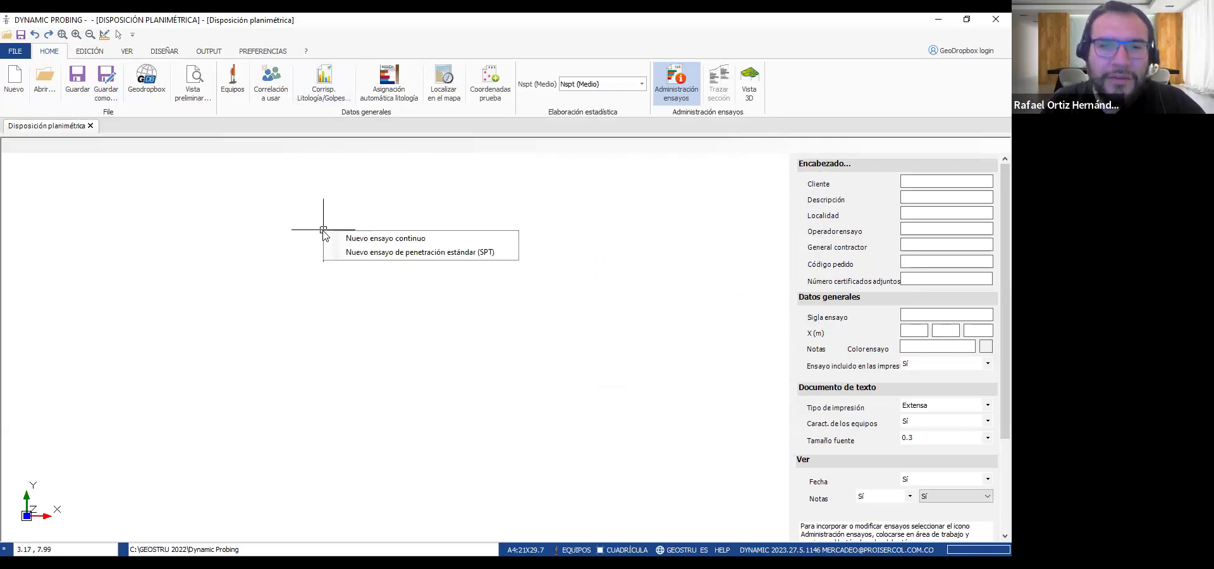
{"action": "left_click", "coordinate": [358, 252]}
{"action": "left_click", "coordinate": [469, 197]}
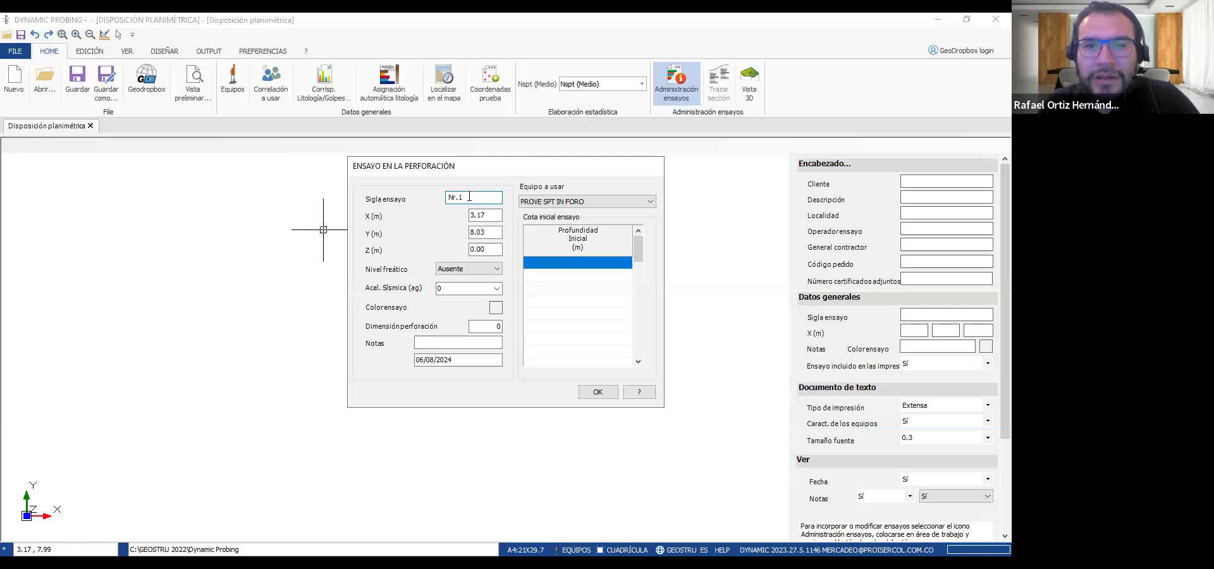
{"action": "left_click", "coordinate": [541, 201]}
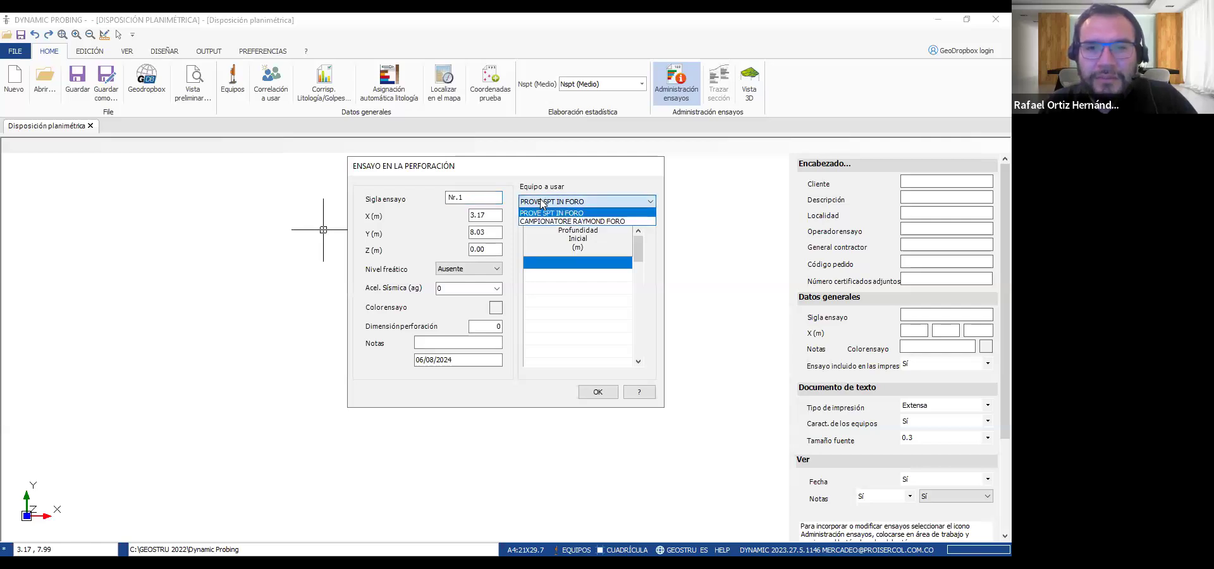
{"action": "left_click", "coordinate": [480, 200]}
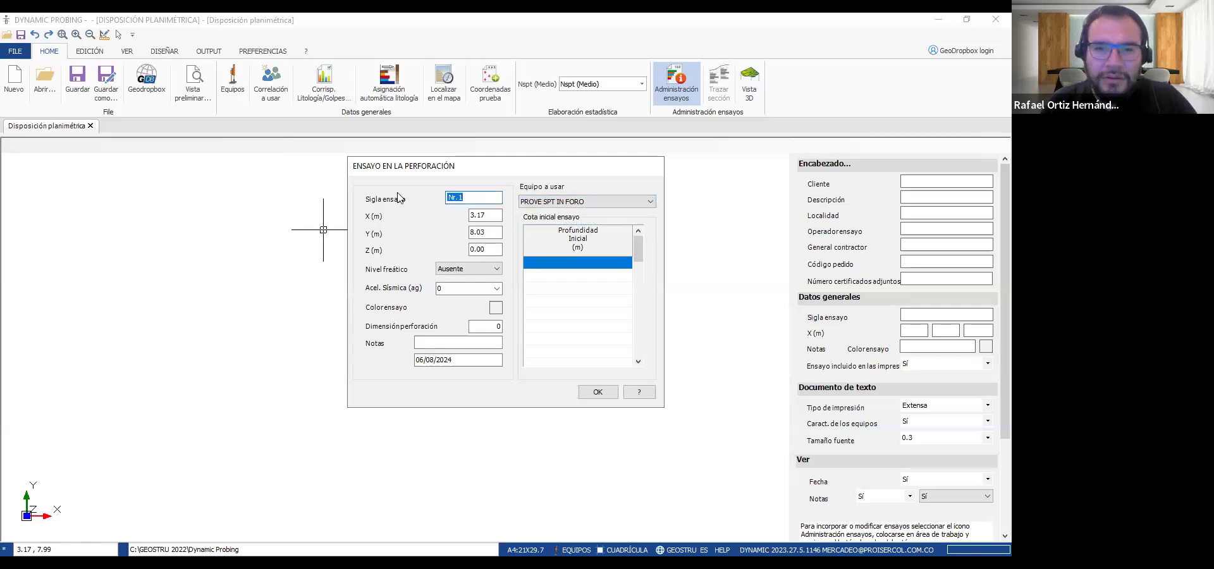
{"action": "type", "text": "SPT-1"}
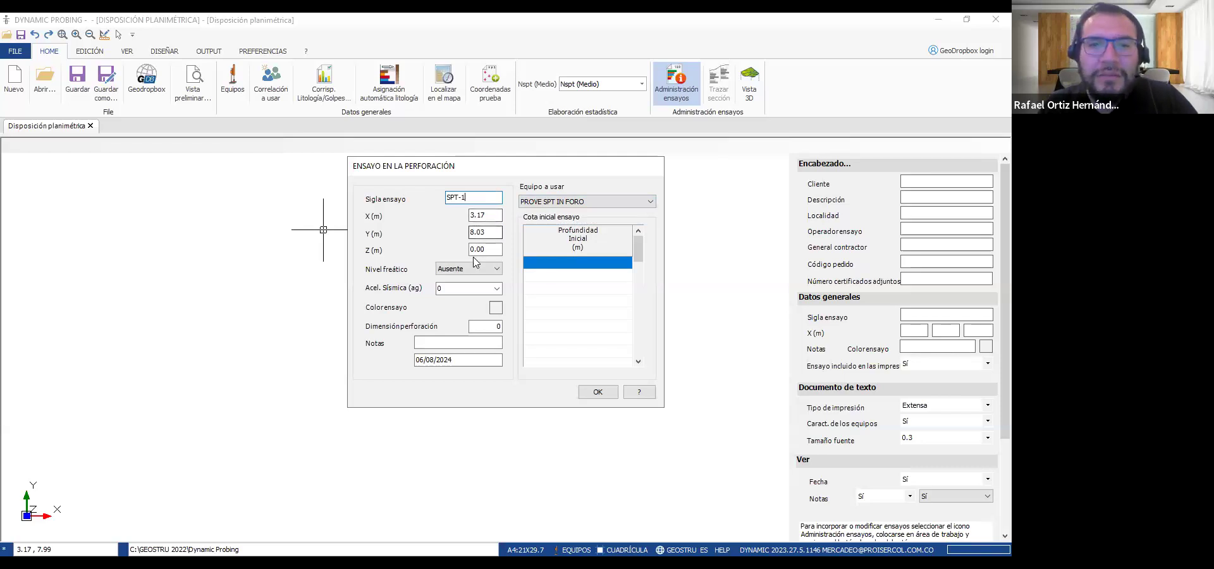
Give the SPT-1 test a bright green colour and set its drilling dimension to 2
{"action": "double_click", "coordinate": [454, 287]}
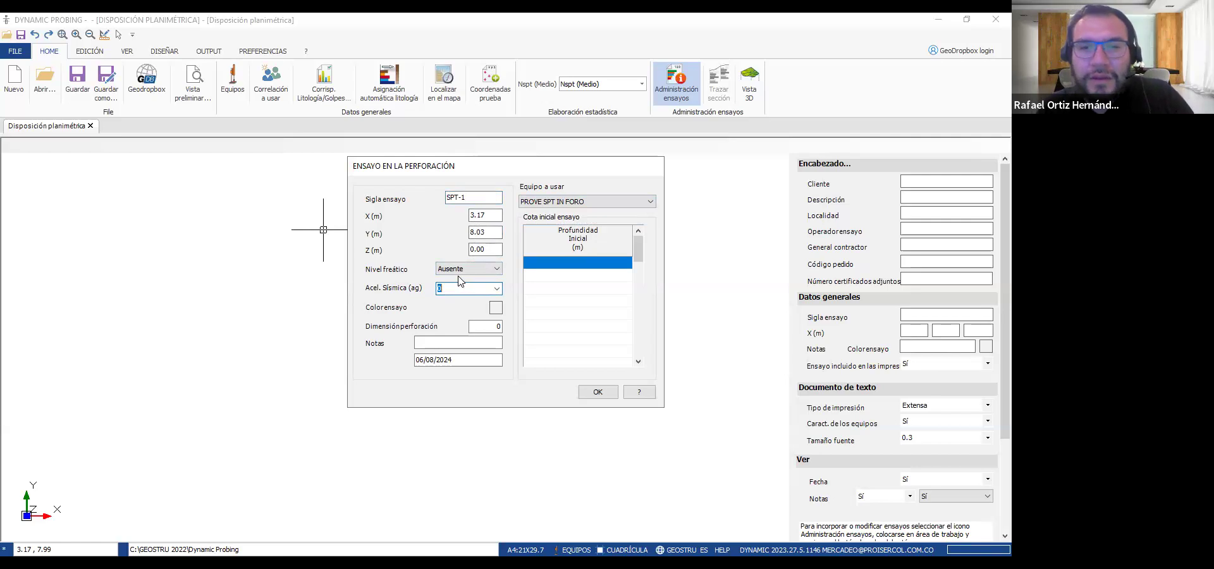
{"action": "left_click", "coordinate": [496, 307]}
{"action": "left_click", "coordinate": [480, 179]}
{"action": "left_click", "coordinate": [460, 320]}
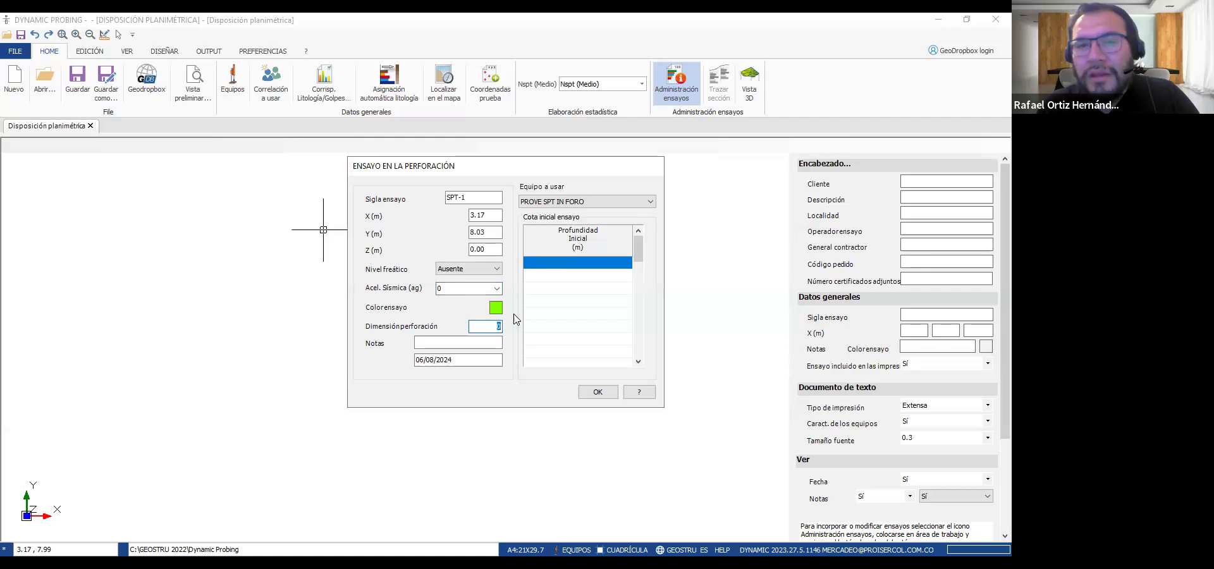
{"action": "type", "text": "2"}
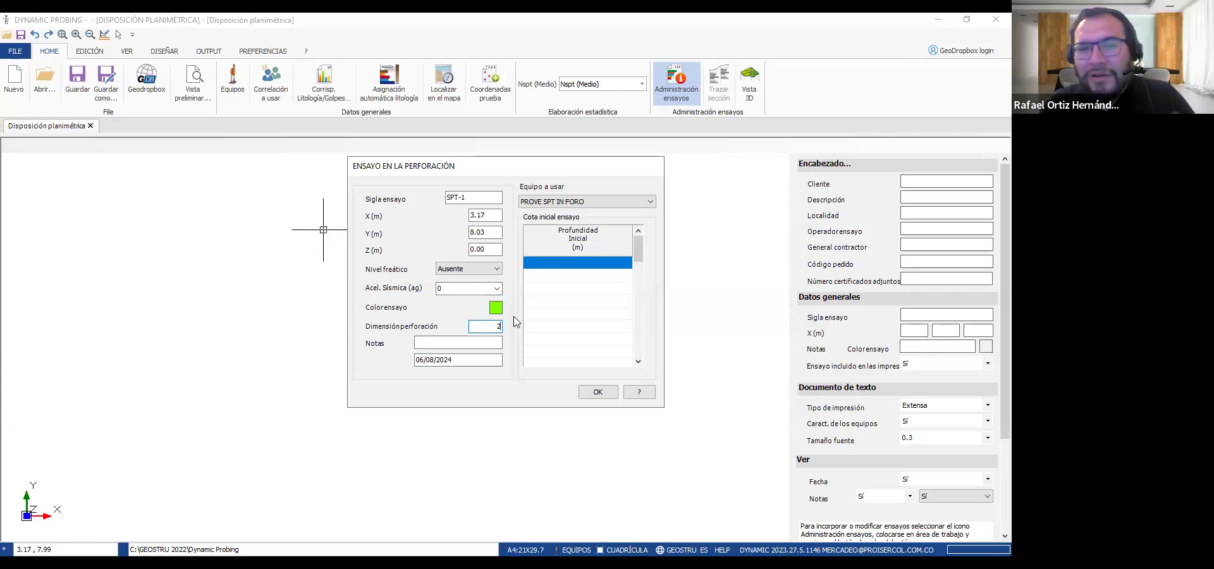
Set the first initial test depth to 0.00 m and accept the SPT-1 general data
{"action": "left_click", "coordinate": [571, 262]}
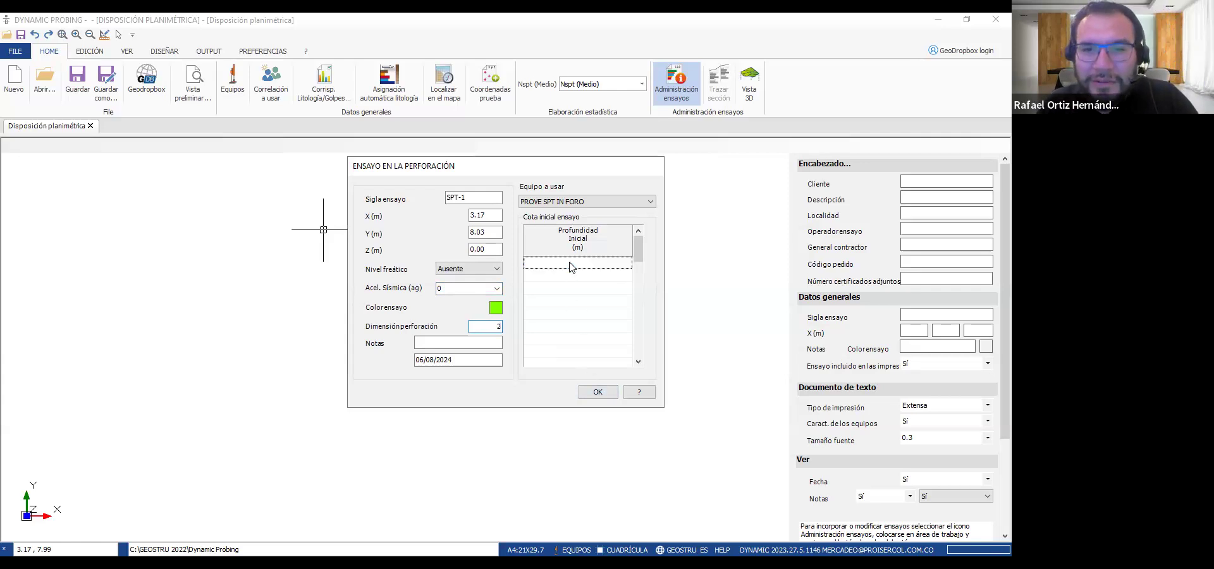
{"action": "type", "text": "0.00"}
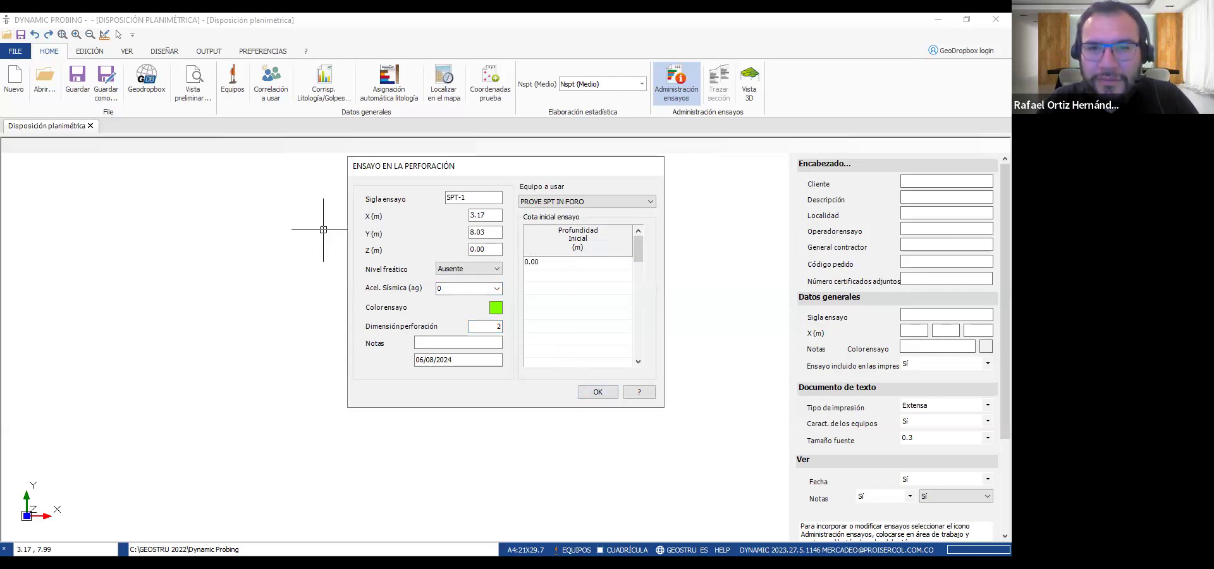
{"action": "key", "text": "Return"}
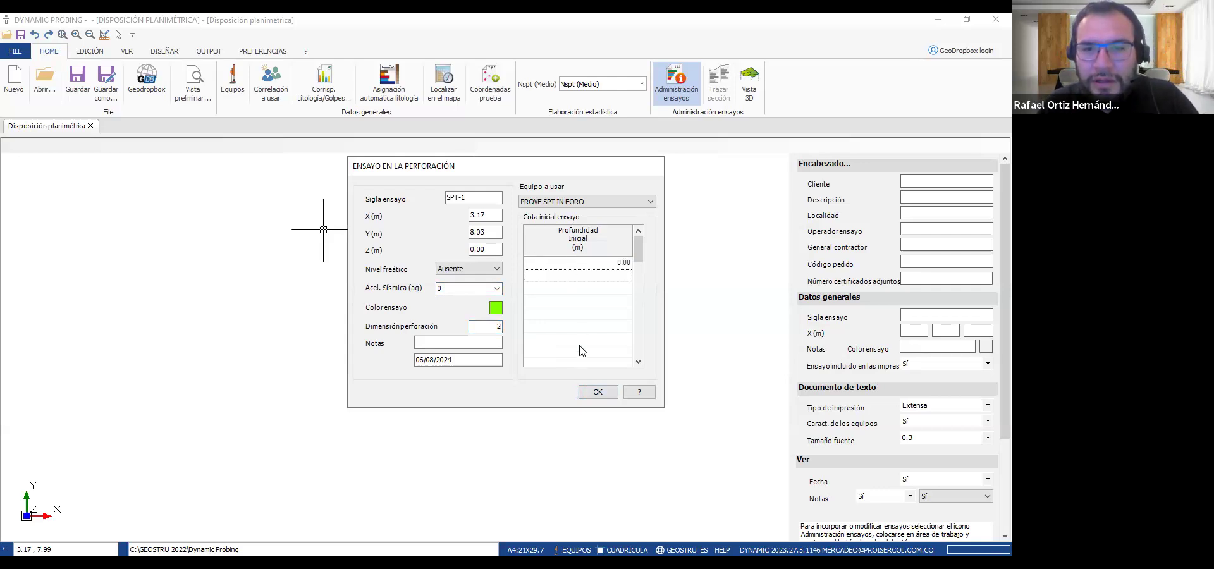
{"action": "left_click", "coordinate": [597, 391]}
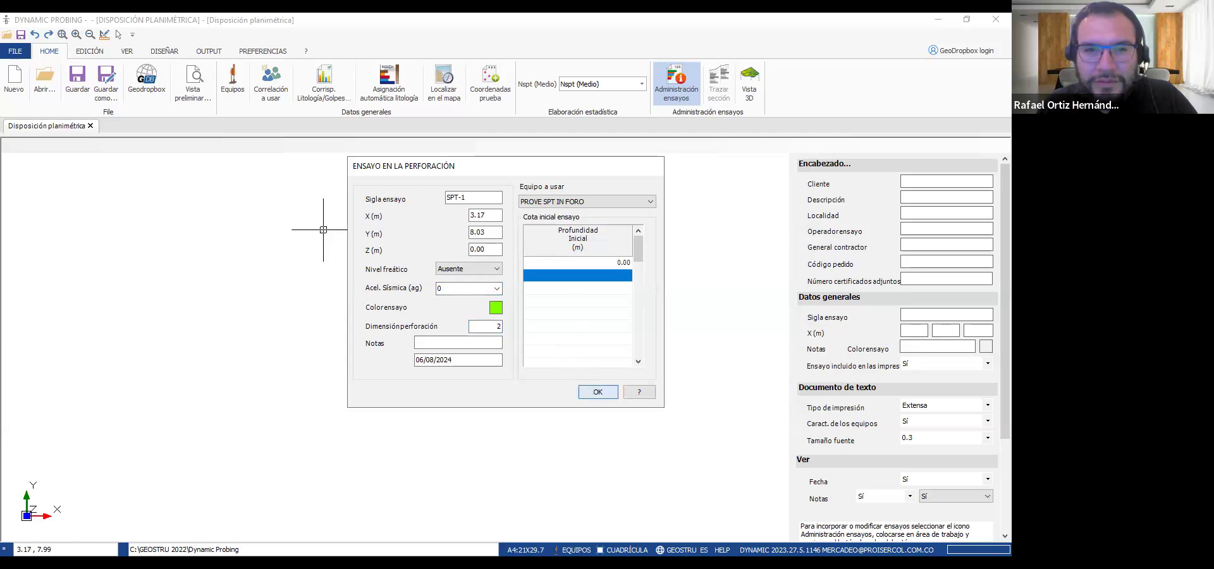
Enter SPT-1 blow counts of 5, 7 and 6 for the 0.15, 0.30 and 0.45 m depths
{"action": "right_click", "coordinate": [427, 264]}
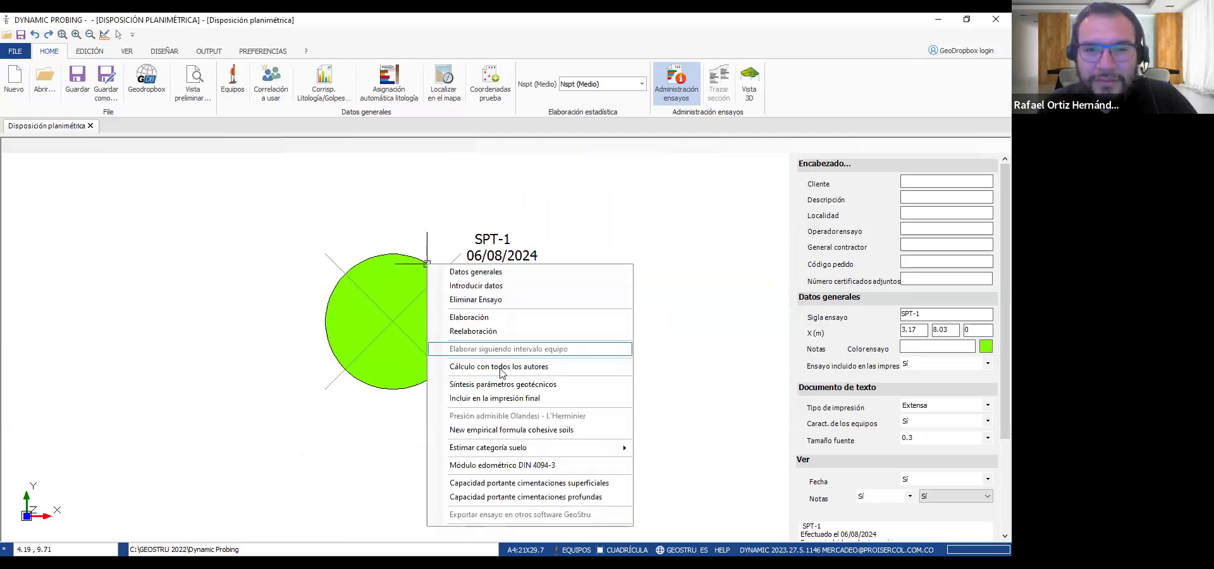
{"action": "left_click", "coordinate": [486, 289]}
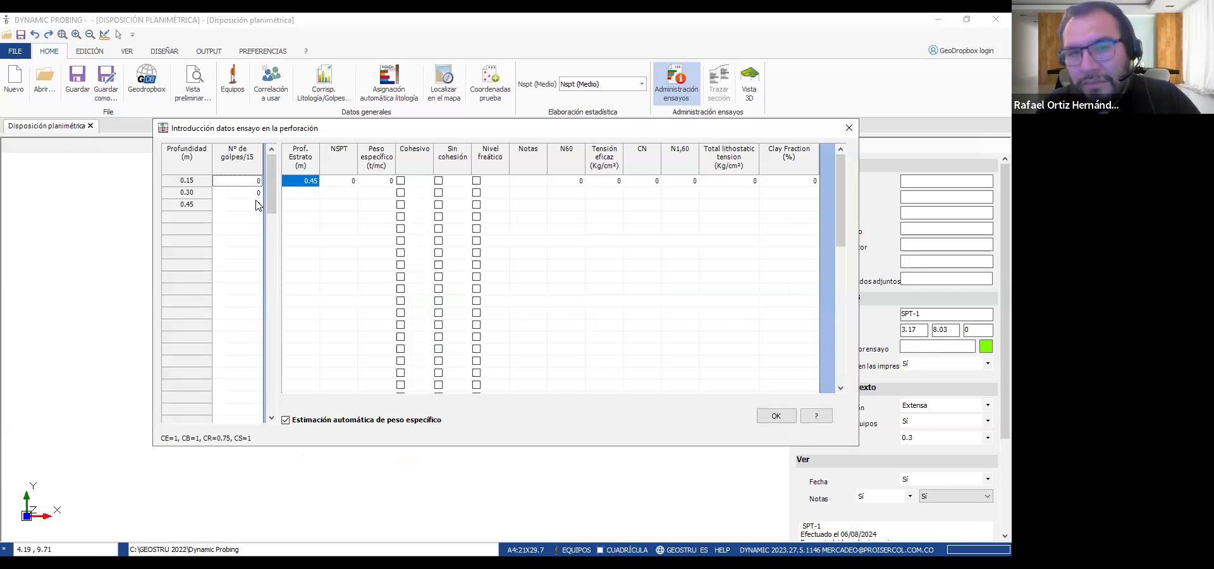
{"action": "left_click", "coordinate": [247, 183]}
{"action": "type", "text": "1"}
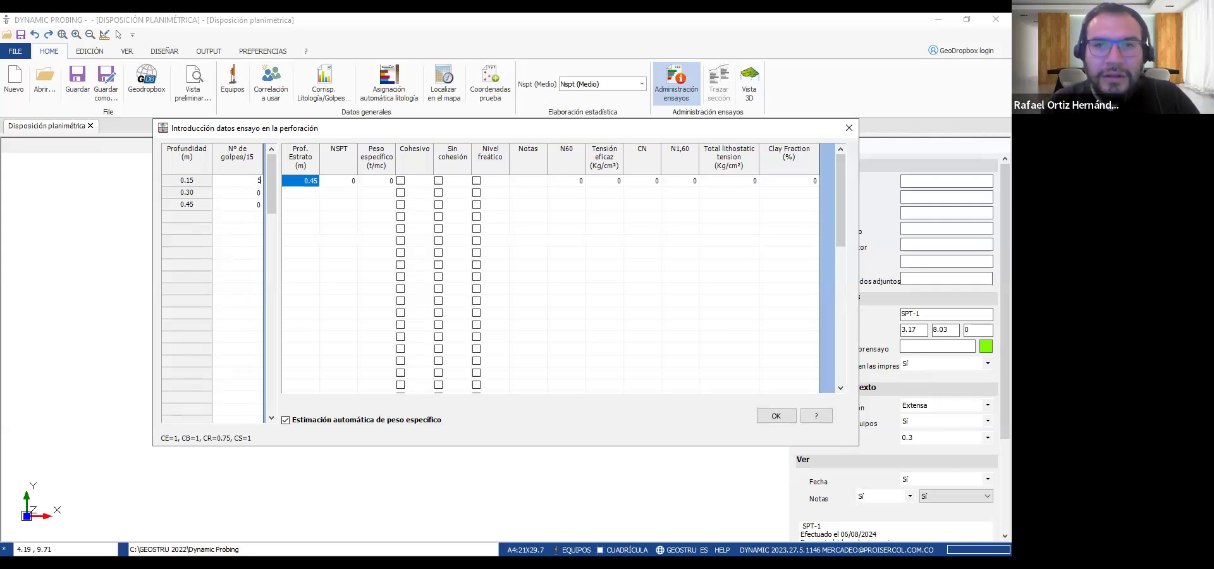
{"action": "key", "text": "Return"}
{"action": "type", "text": "7"}
{"action": "left_click", "coordinate": [247, 208]}
{"action": "left_click", "coordinate": [246, 207]}
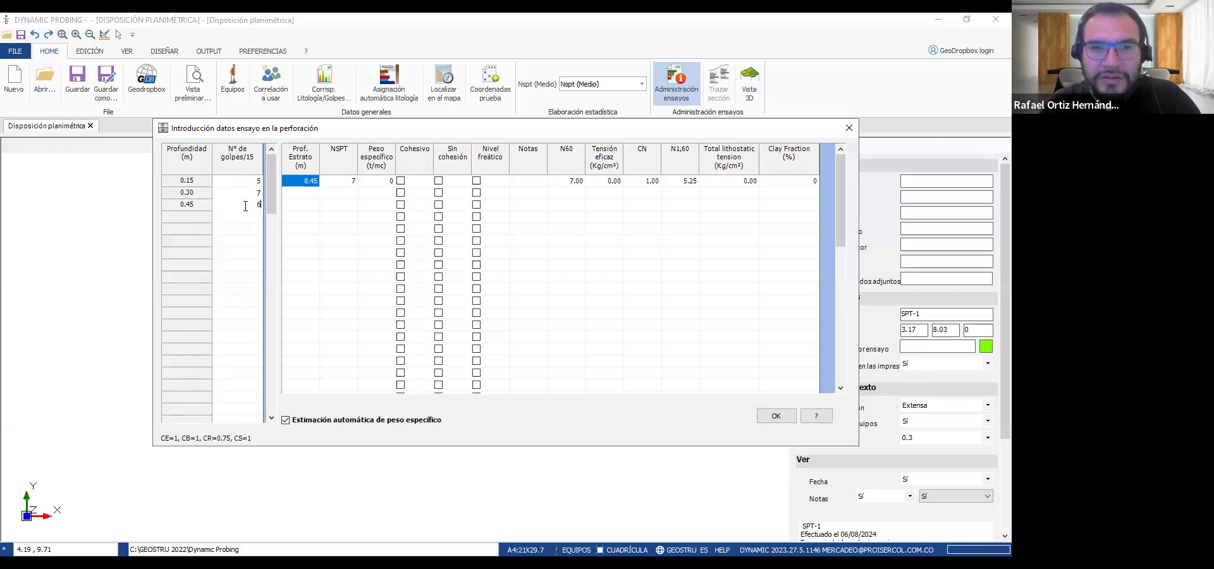
{"action": "type", "text": "6"}
{"action": "key", "text": "Return"}
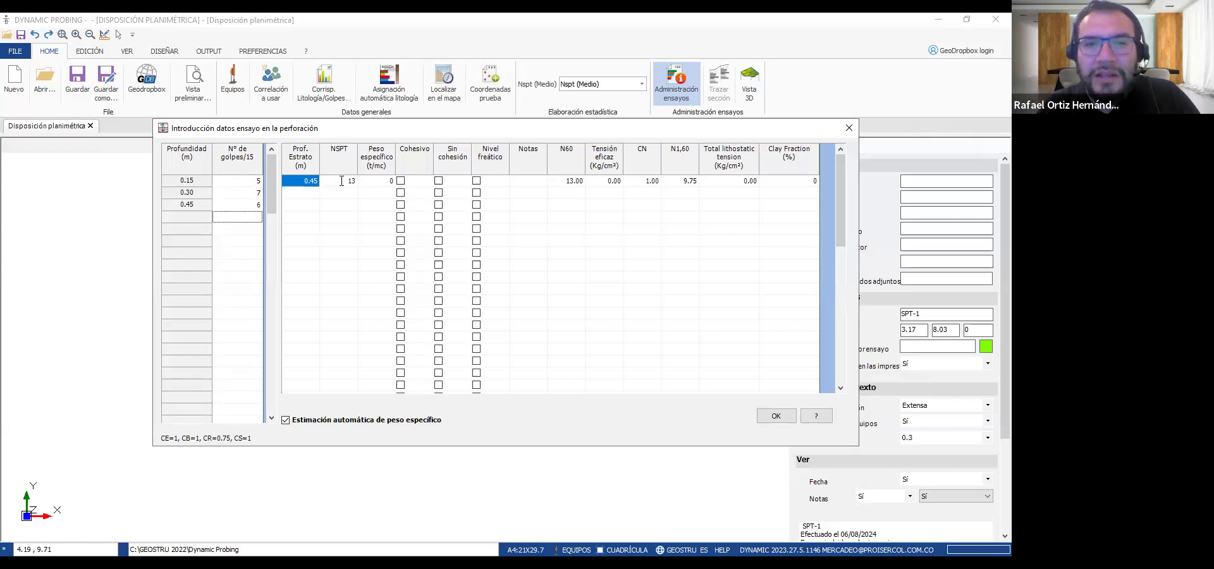
Mark the 0.45 m layer as cohesive, check its N60, CN, N1,60 and clay fraction, and accept the test data
{"action": "left_click", "coordinate": [377, 179]}
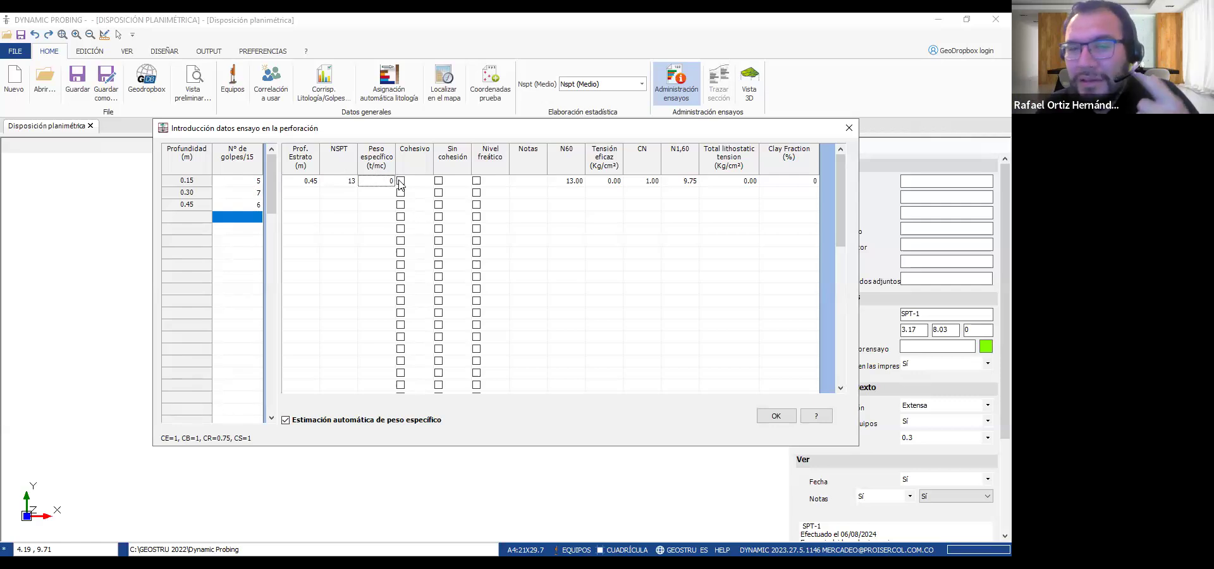
{"action": "left_click", "coordinate": [400, 181]}
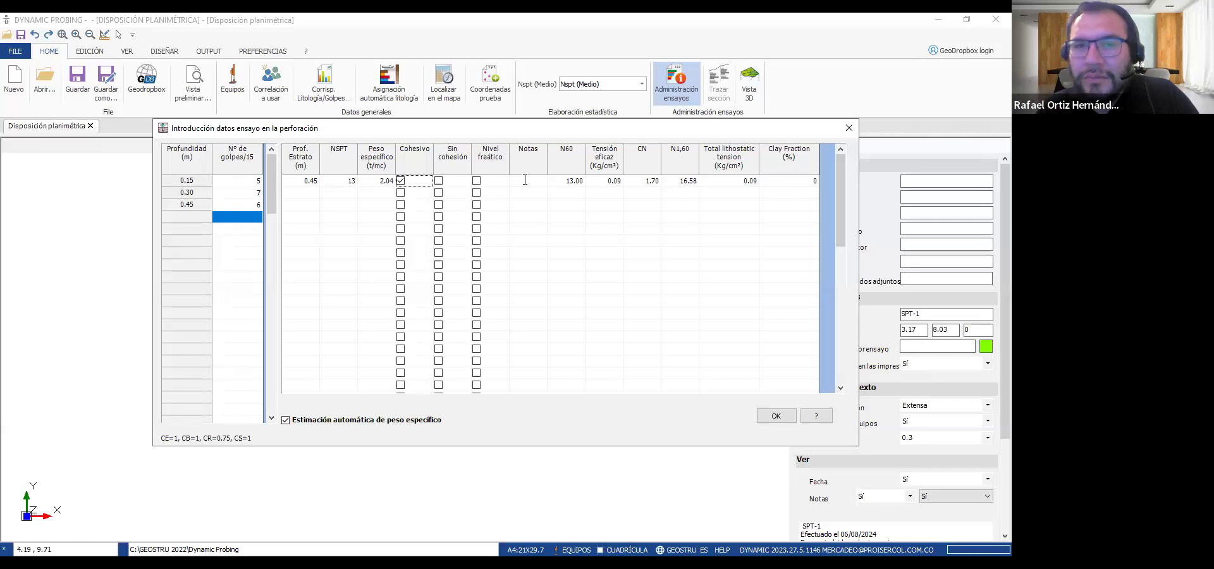
{"action": "left_click", "coordinate": [561, 178]}
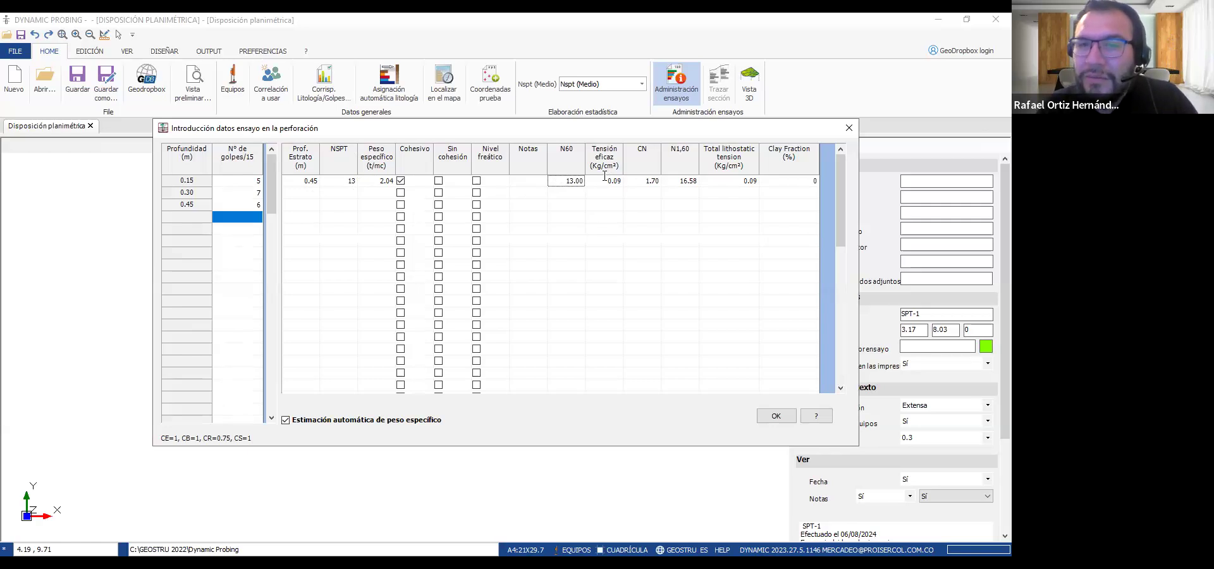
{"action": "left_click", "coordinate": [641, 160]}
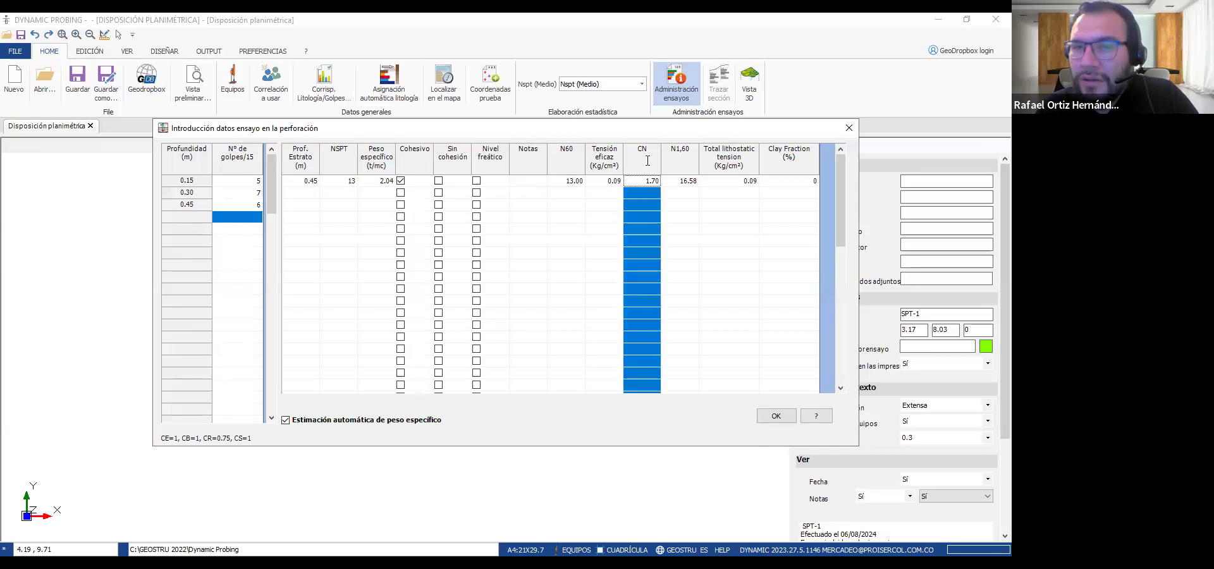
{"action": "left_click", "coordinate": [683, 159]}
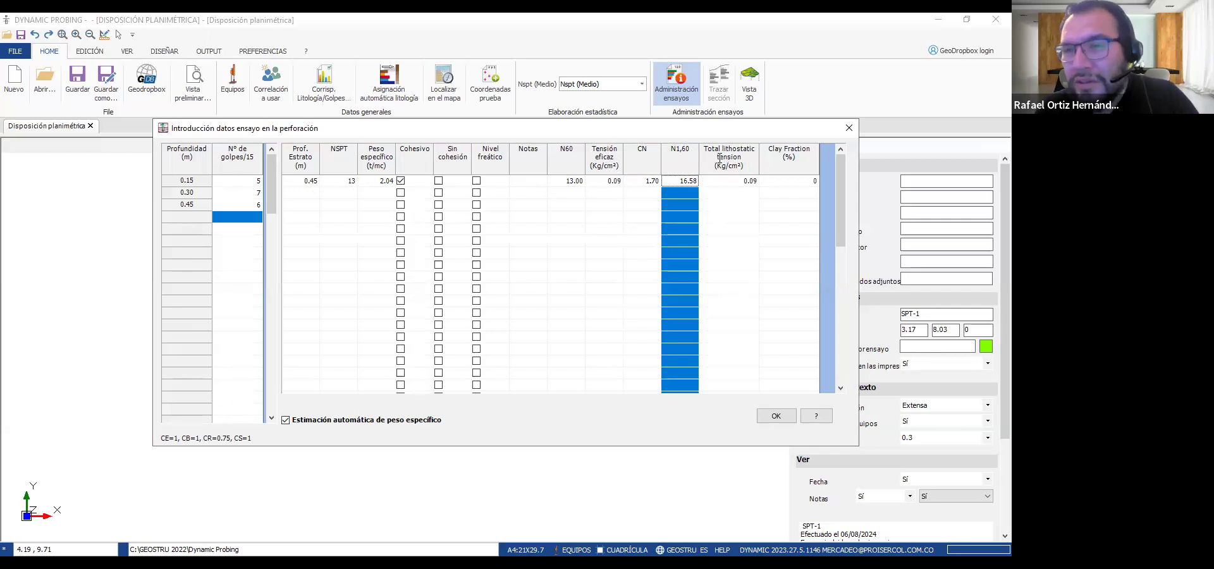
{"action": "left_click", "coordinate": [787, 181]}
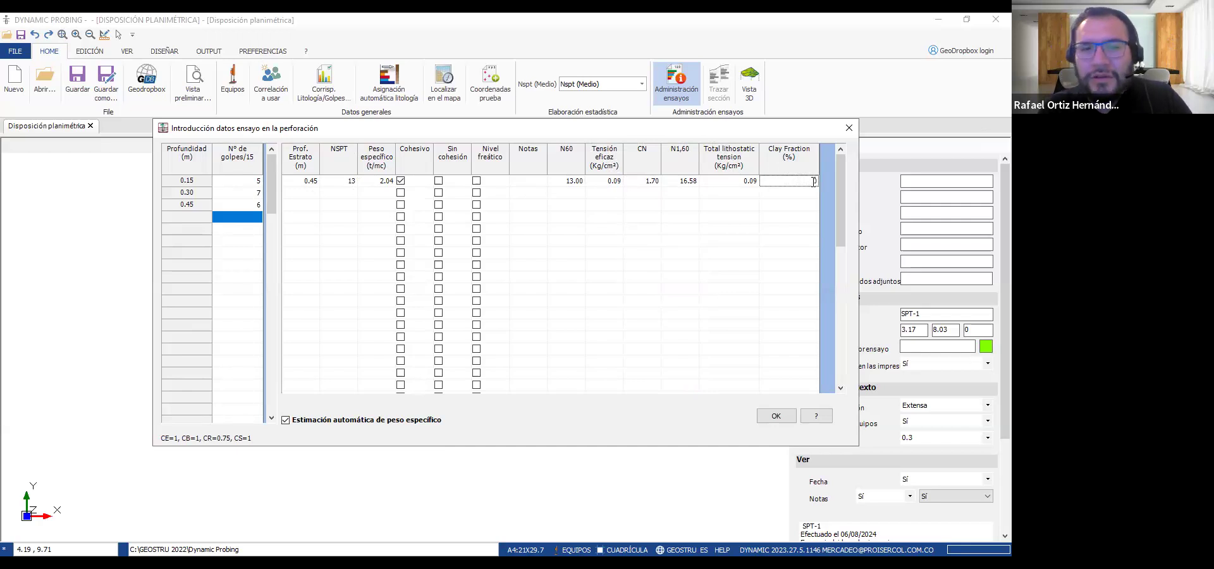
{"action": "left_click", "coordinate": [782, 420]}
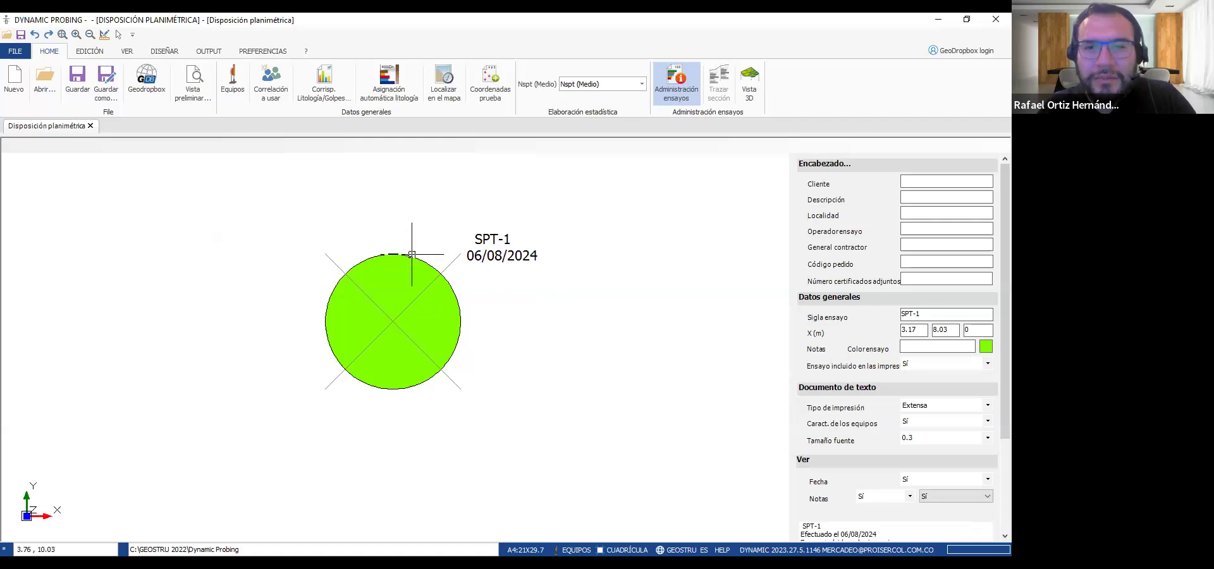
Add initial test depths of 0.45, 0.9 and 1.35 m to SPT-1's general data and accept them
{"action": "right_click", "coordinate": [412, 254]}
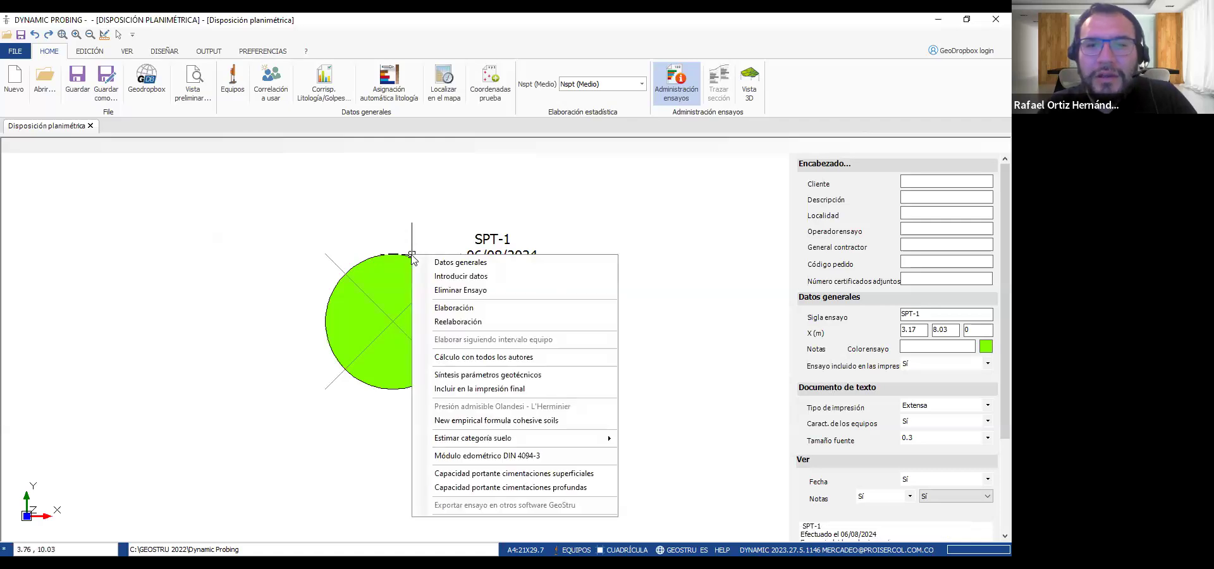
{"action": "left_click", "coordinate": [523, 259]}
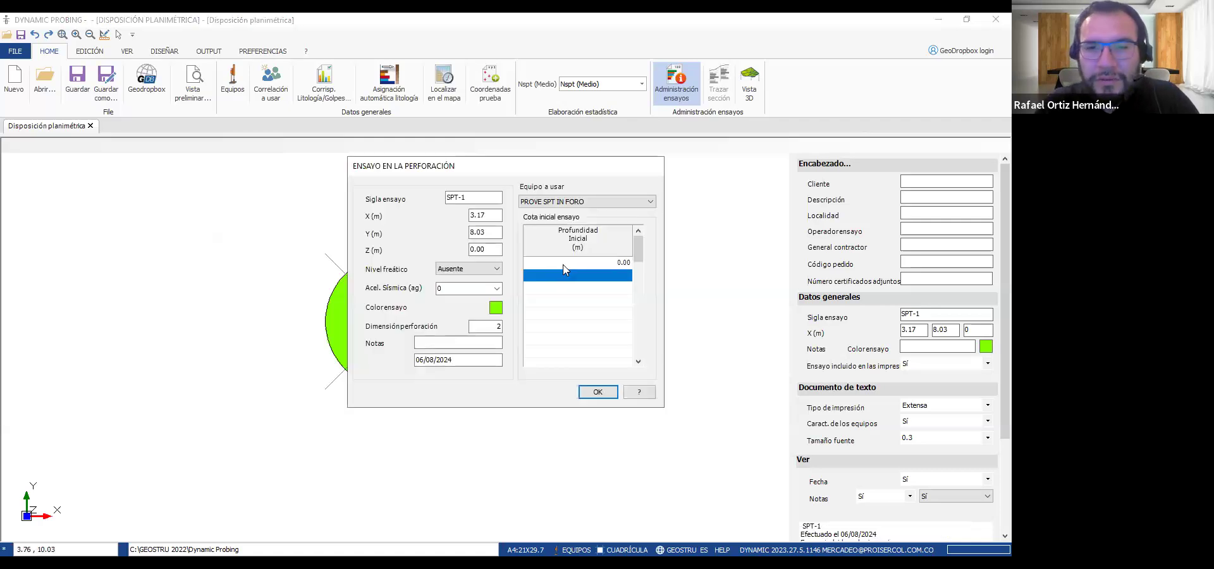
{"action": "type", "text": "0."}
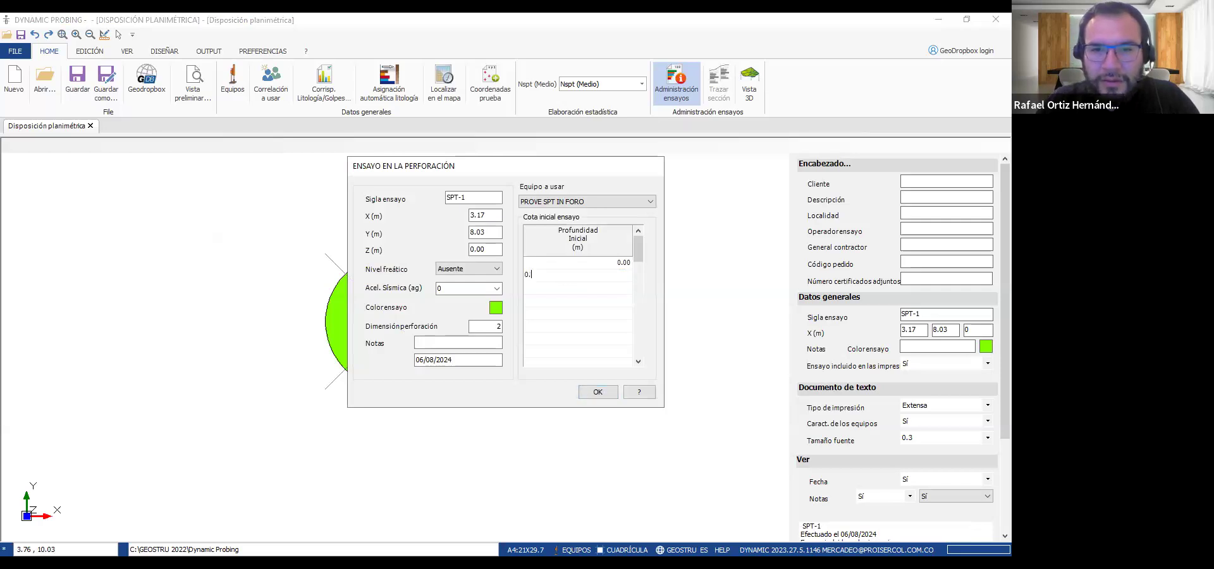
{"action": "type", "text": "45"}
{"action": "key", "text": "Return"}
{"action": "type", "text": "0.9"}
{"action": "key", "text": "Return"}
{"action": "type", "text": "1."}
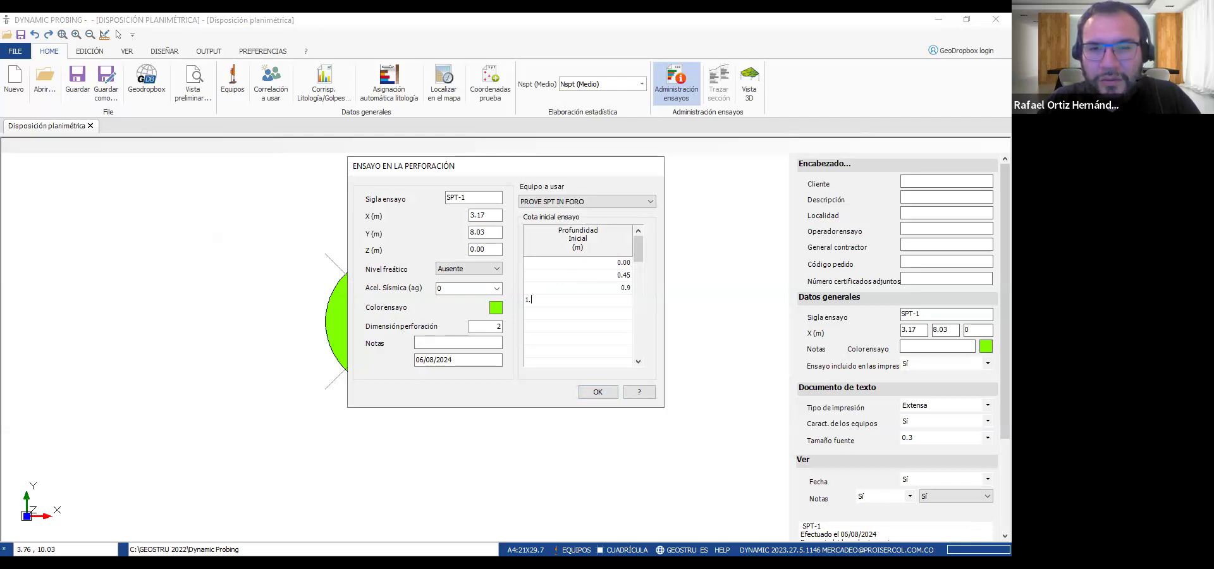
{"action": "type", "text": "35"}
{"action": "key", "text": "Return"}
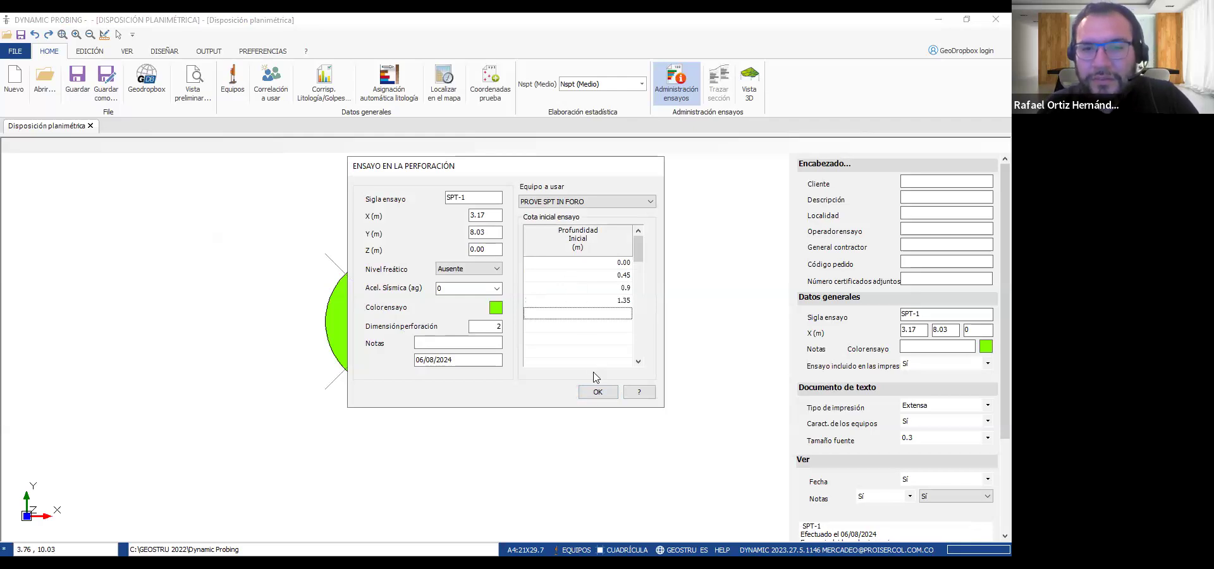
{"action": "left_click", "coordinate": [597, 392]}
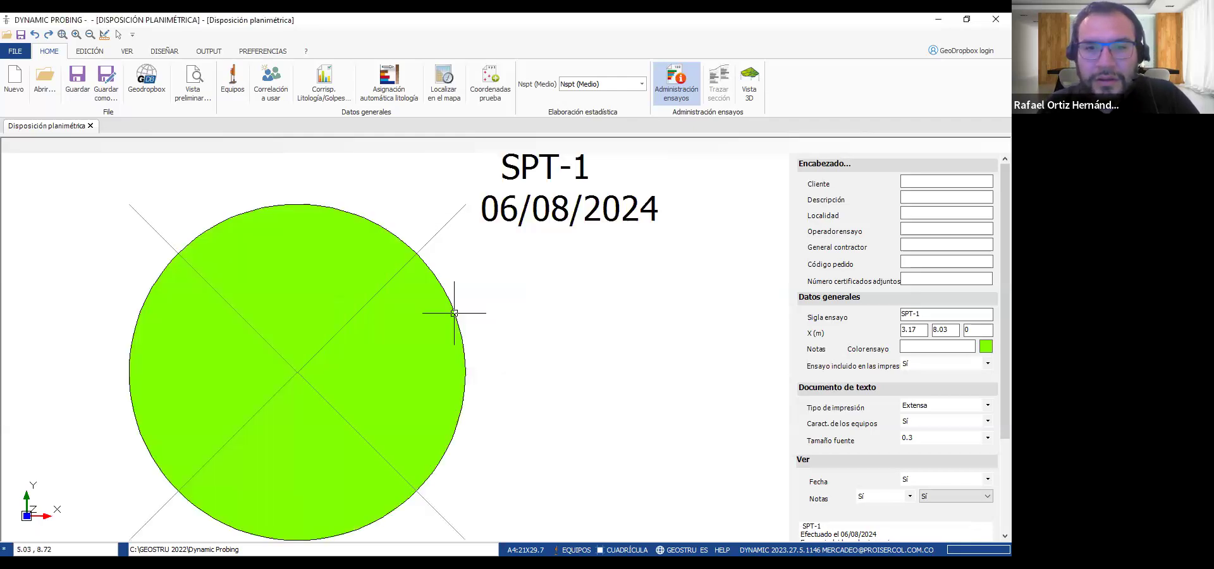
Review the added depth intervals in SPT-1's blow count table and close it without entering more blow counts
{"action": "right_click", "coordinate": [454, 312]}
{"action": "left_click", "coordinate": [505, 315]}
{"action": "left_click", "coordinate": [246, 241]}
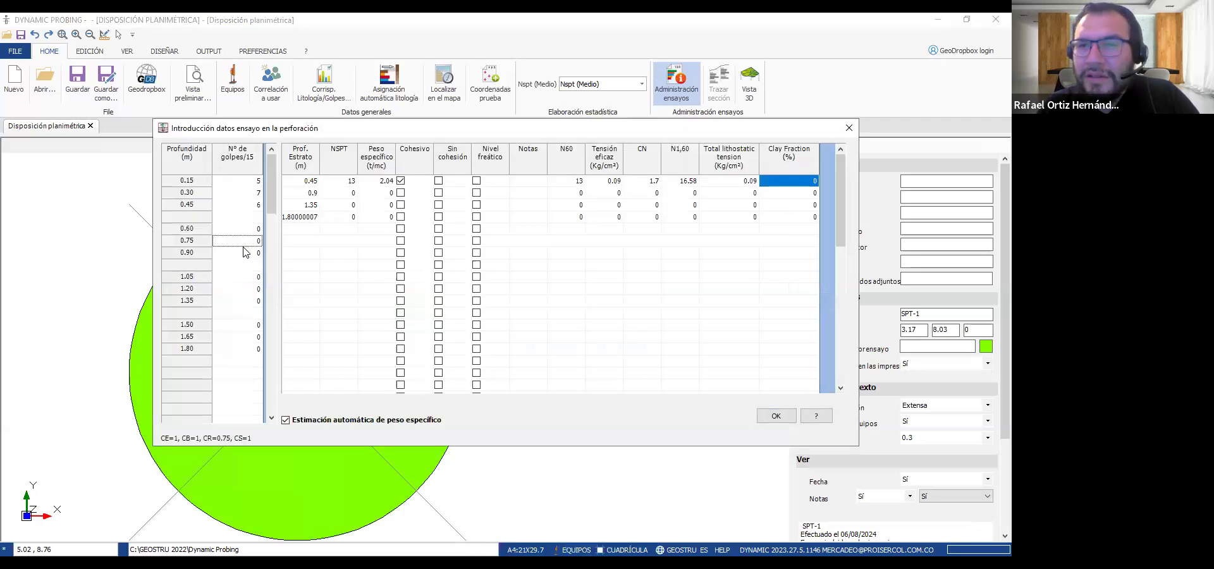
{"action": "left_click", "coordinate": [245, 254]}
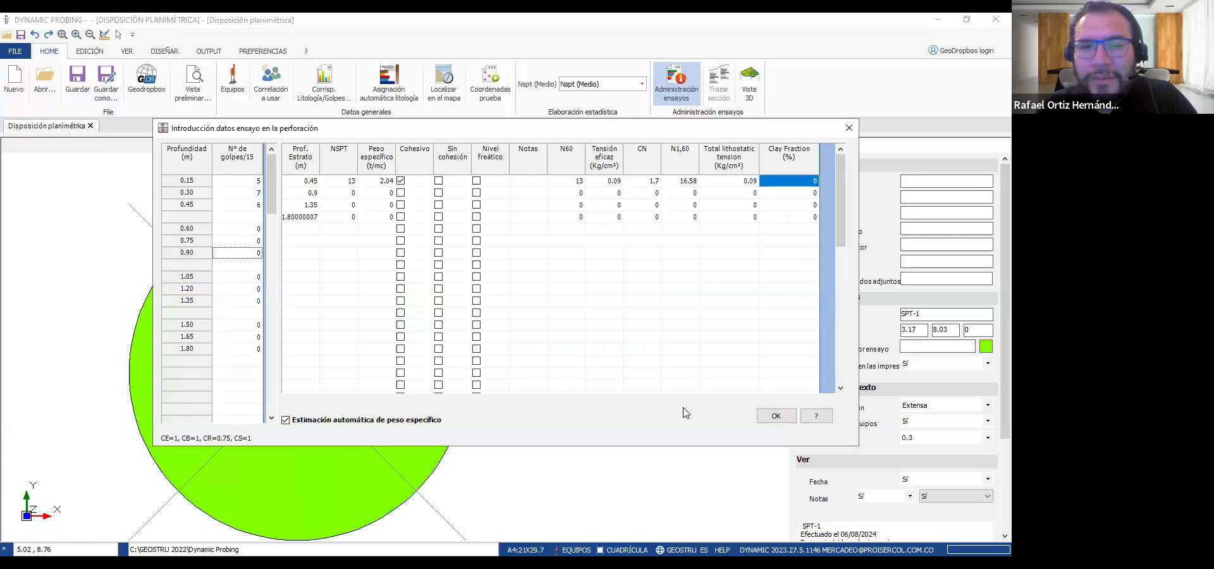
{"action": "left_click", "coordinate": [770, 418]}
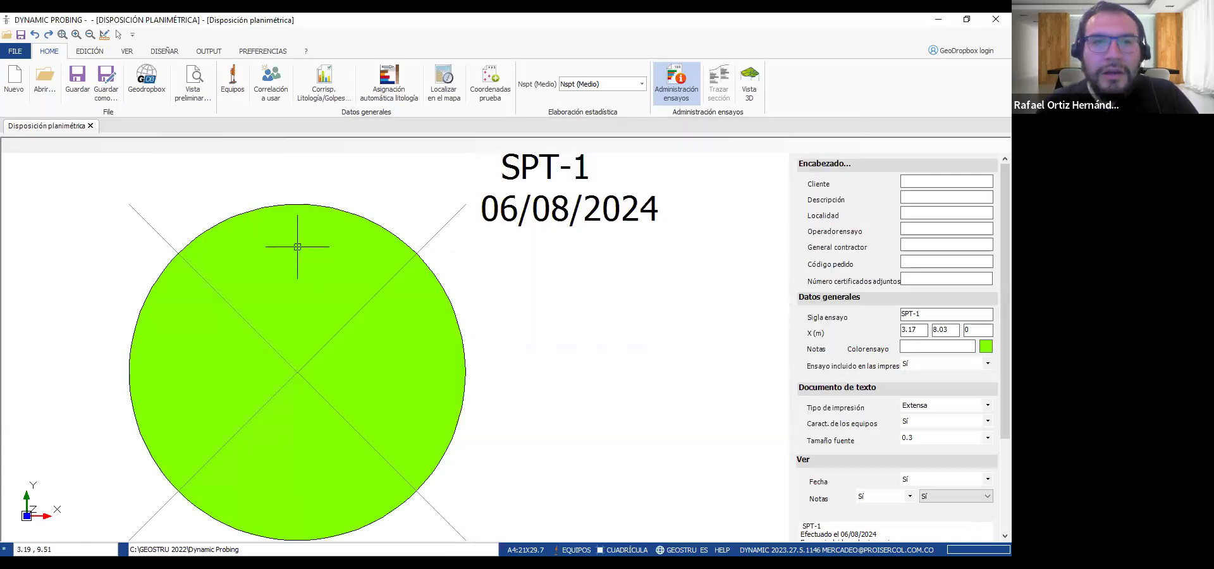
Process the SPT-1 test to compute its geotechnical correlations and display the De Beer undrained cohesion
{"action": "right_click", "coordinate": [273, 207]}
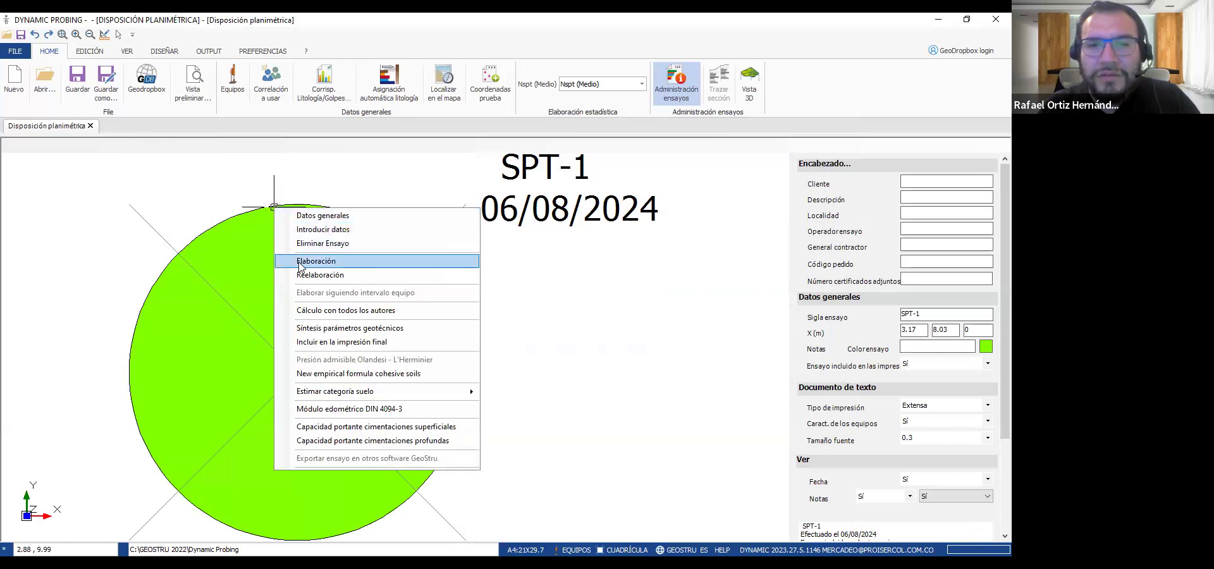
{"action": "left_click", "coordinate": [330, 261]}
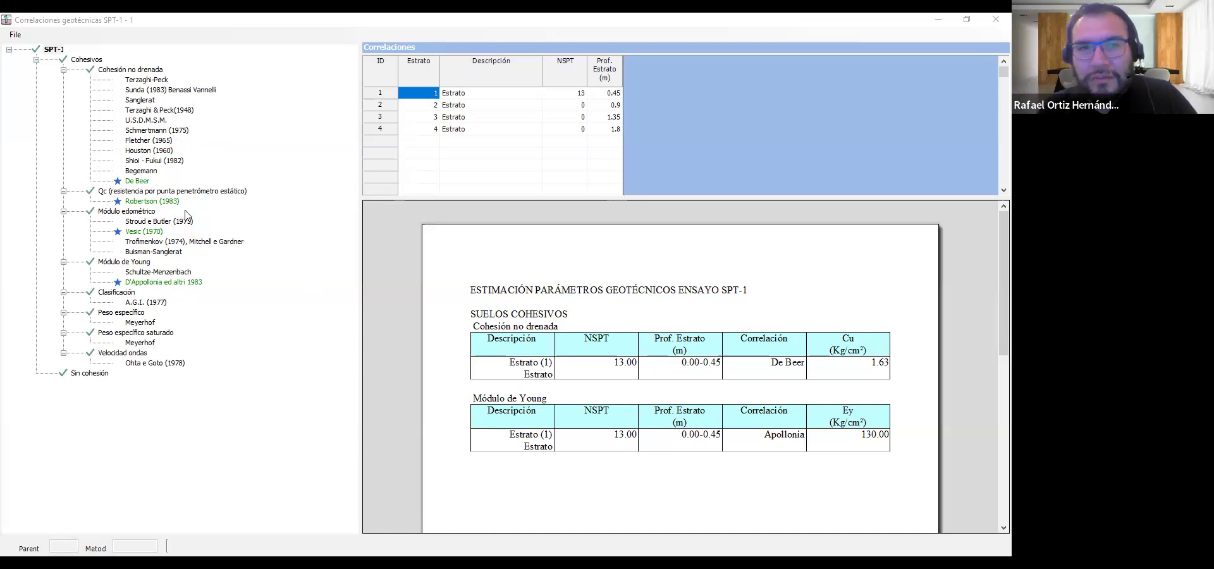
{"action": "left_click", "coordinate": [138, 181]}
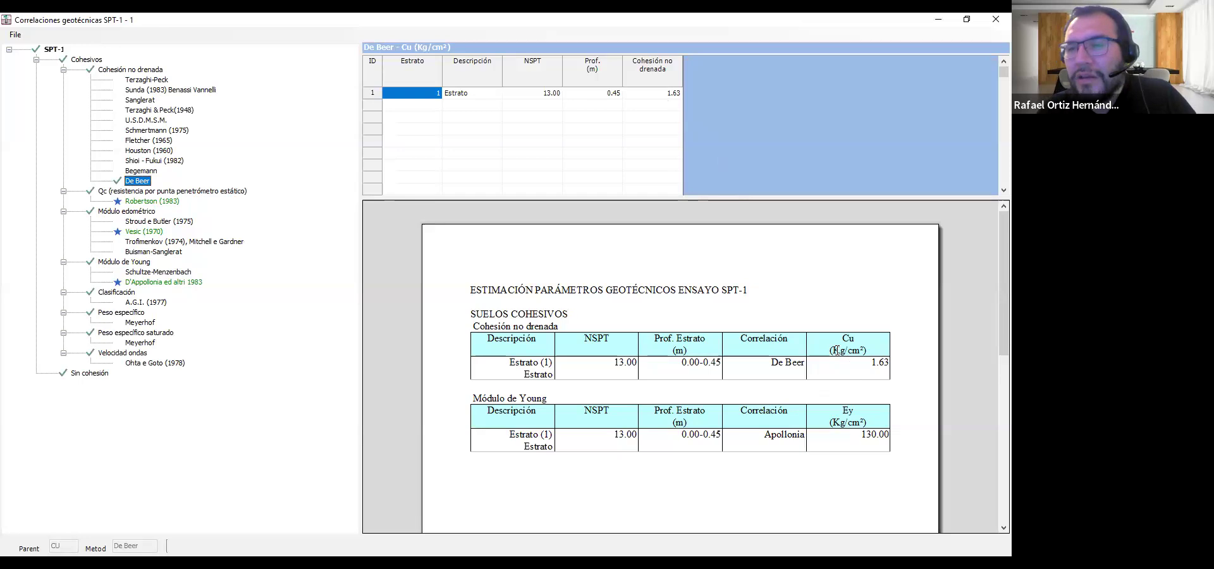
Examine the Terzaghi-Peck undrained cohesion values for the different clay types
{"action": "left_click", "coordinate": [140, 81]}
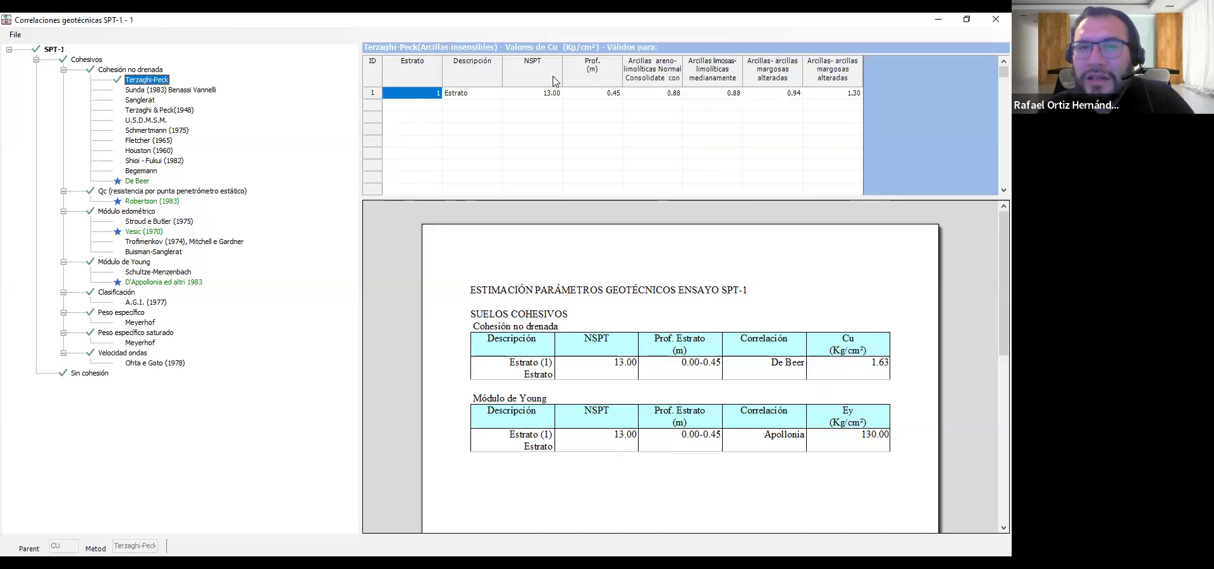
{"action": "left_click", "coordinate": [663, 95]}
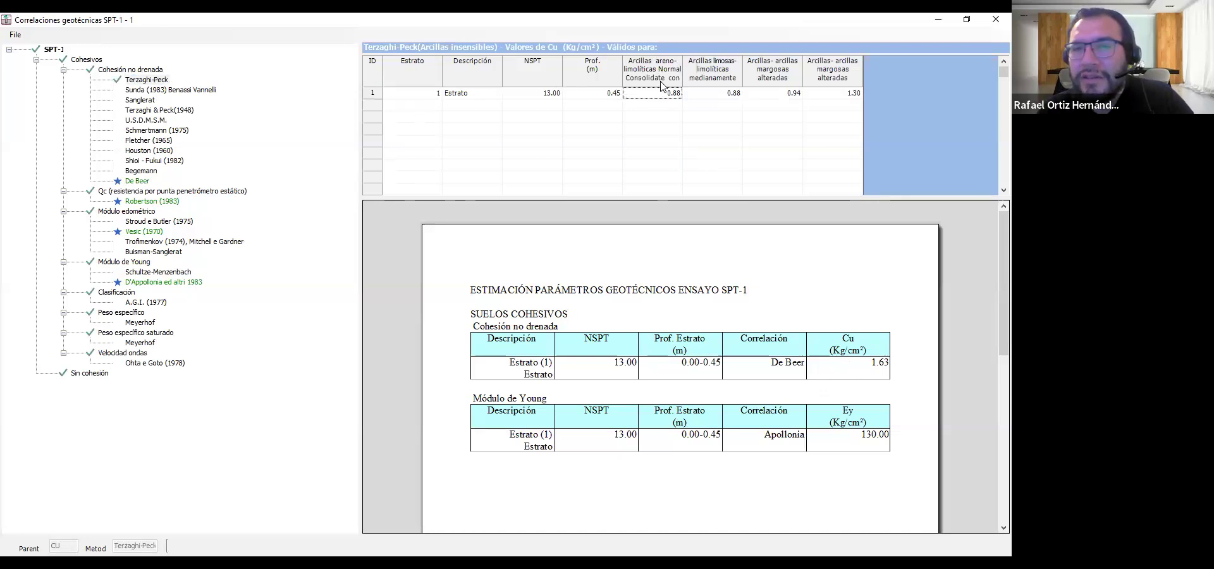
{"action": "left_click", "coordinate": [659, 81]}
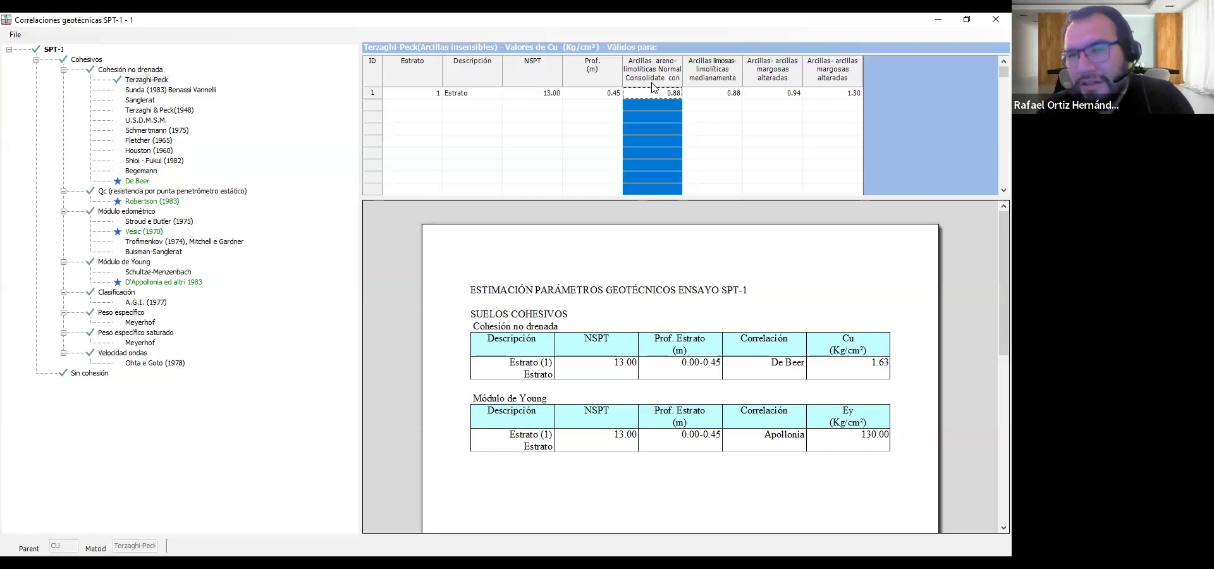
{"action": "left_click", "coordinate": [713, 79]}
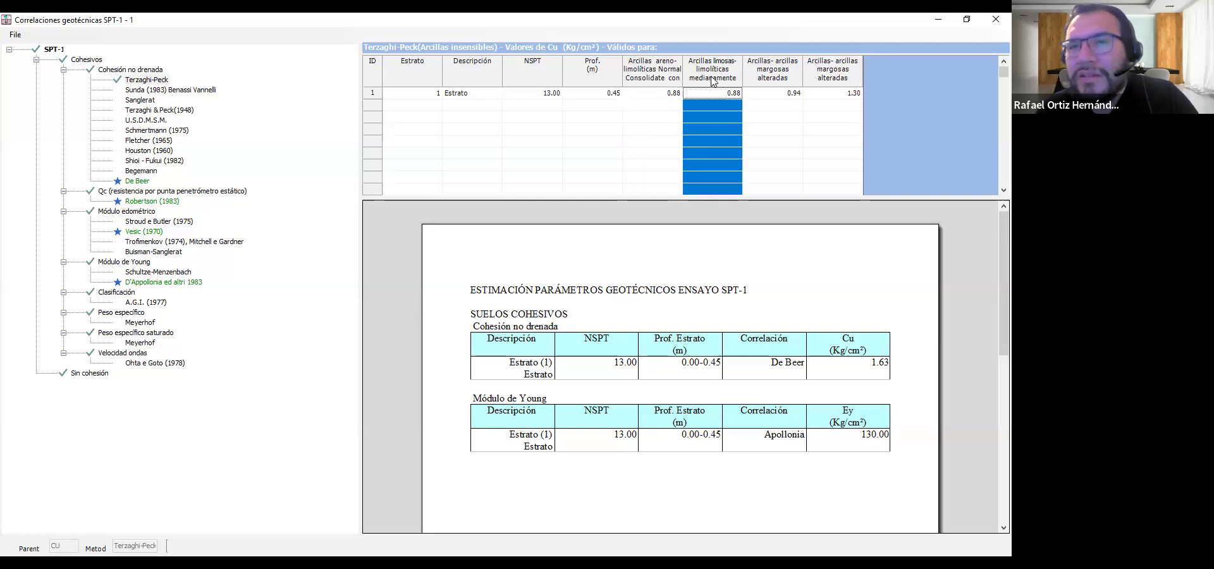
Review the two marly clay columns of the Terzaghi-Peck cohesion table and exit the geotechnical correlations window
{"action": "left_click", "coordinate": [779, 78]}
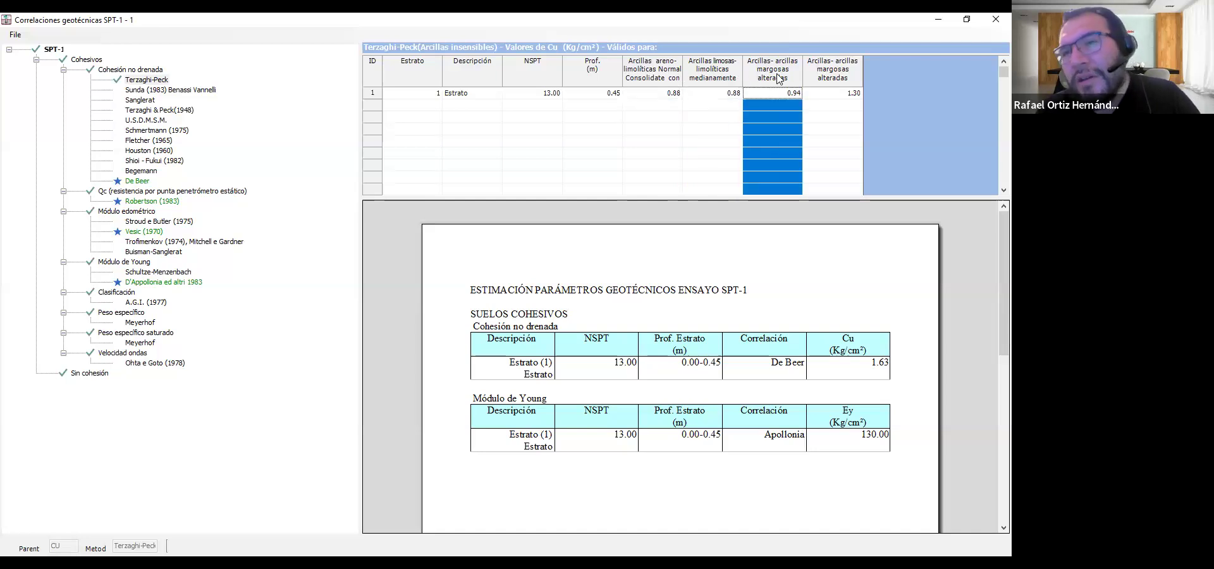
{"action": "left_click", "coordinate": [844, 78]}
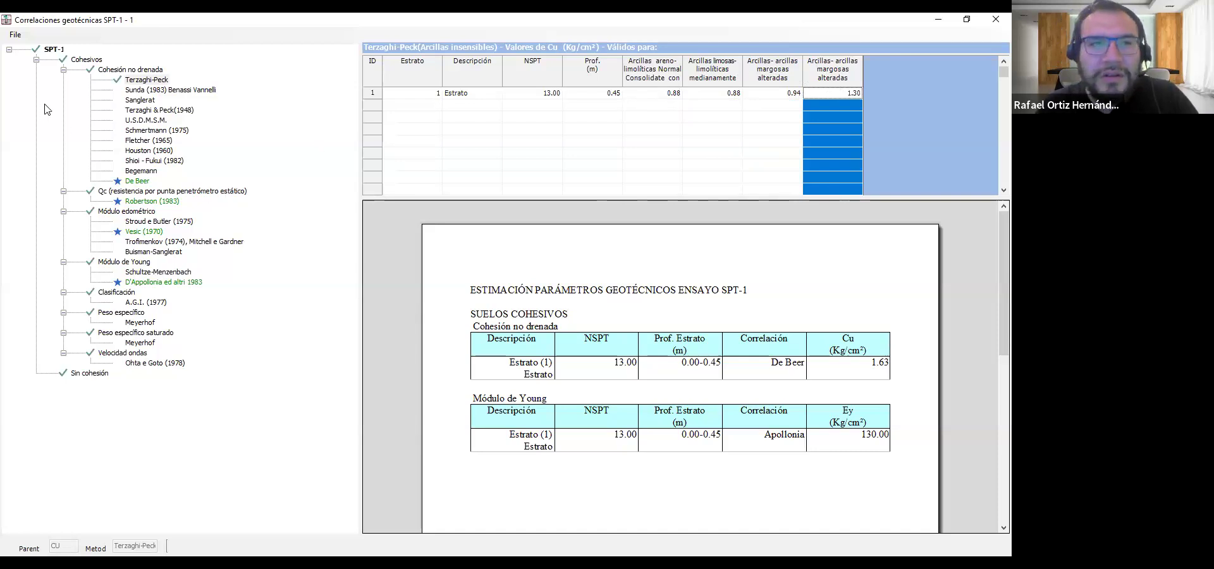
{"action": "left_click", "coordinate": [16, 35]}
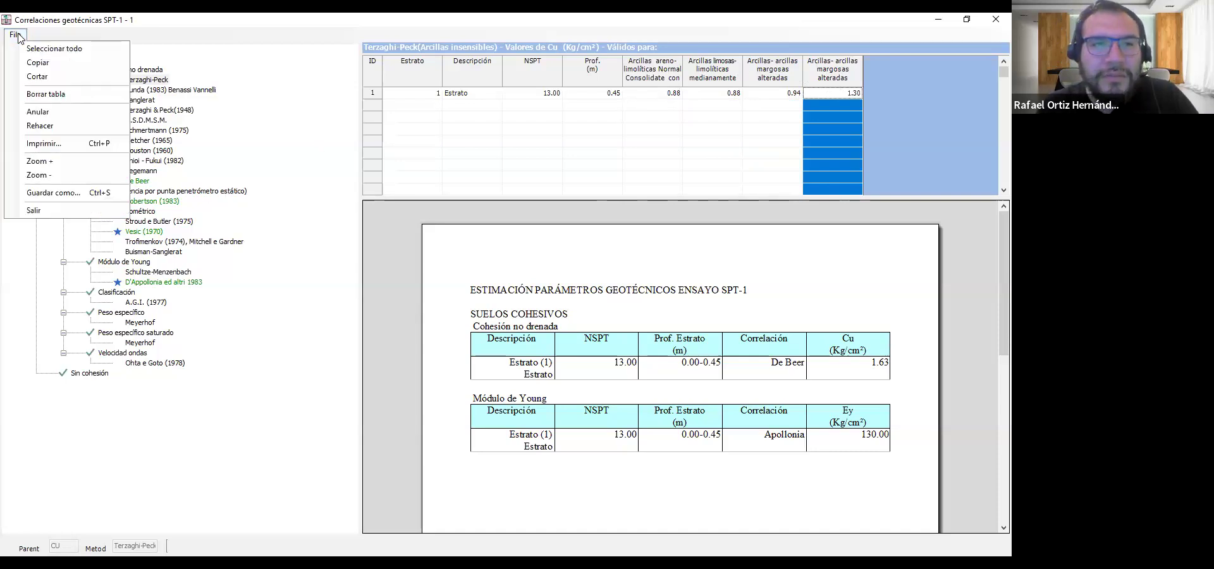
{"action": "left_click", "coordinate": [73, 216]}
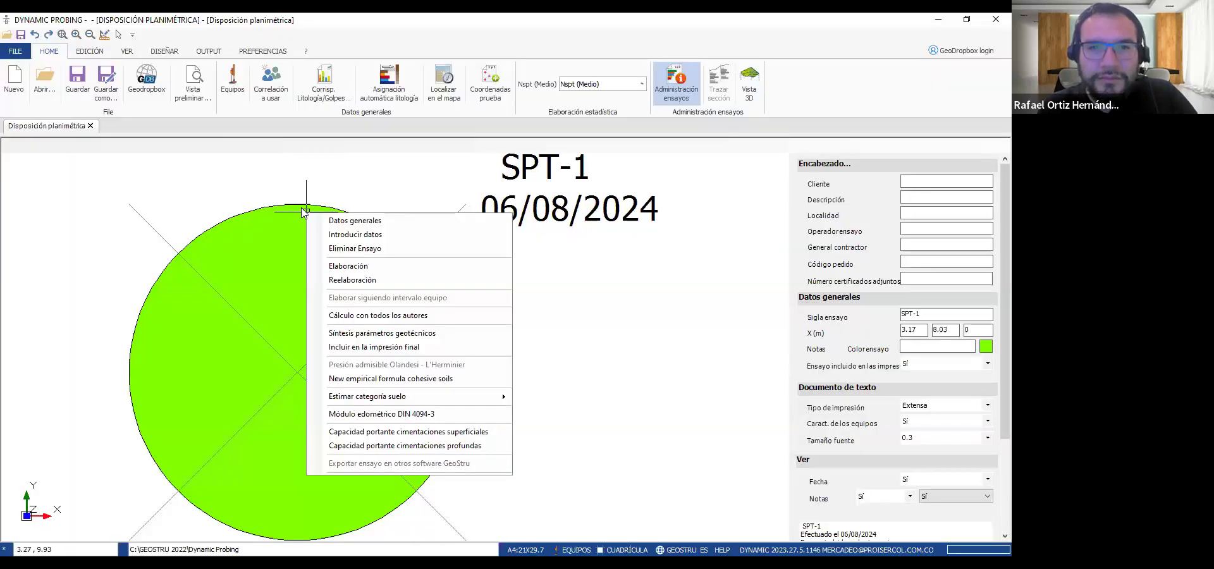
Try to generate the diagram report for the new SPT-1 test and dismiss the resulting notice
{"action": "right_click", "coordinate": [301, 208]}
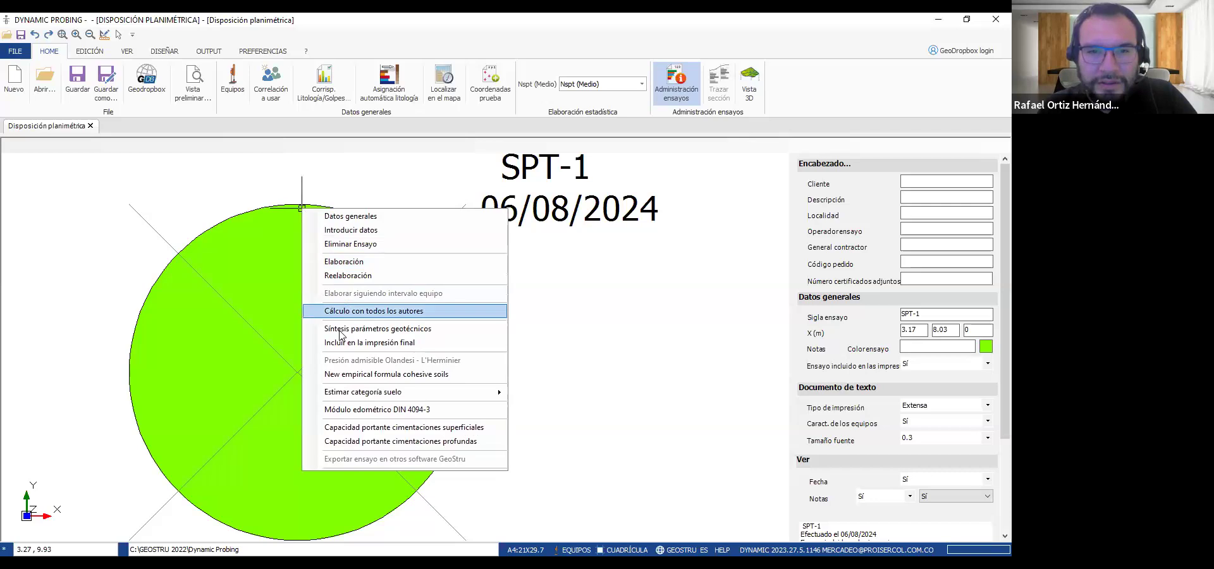
{"action": "left_click", "coordinate": [255, 329]}
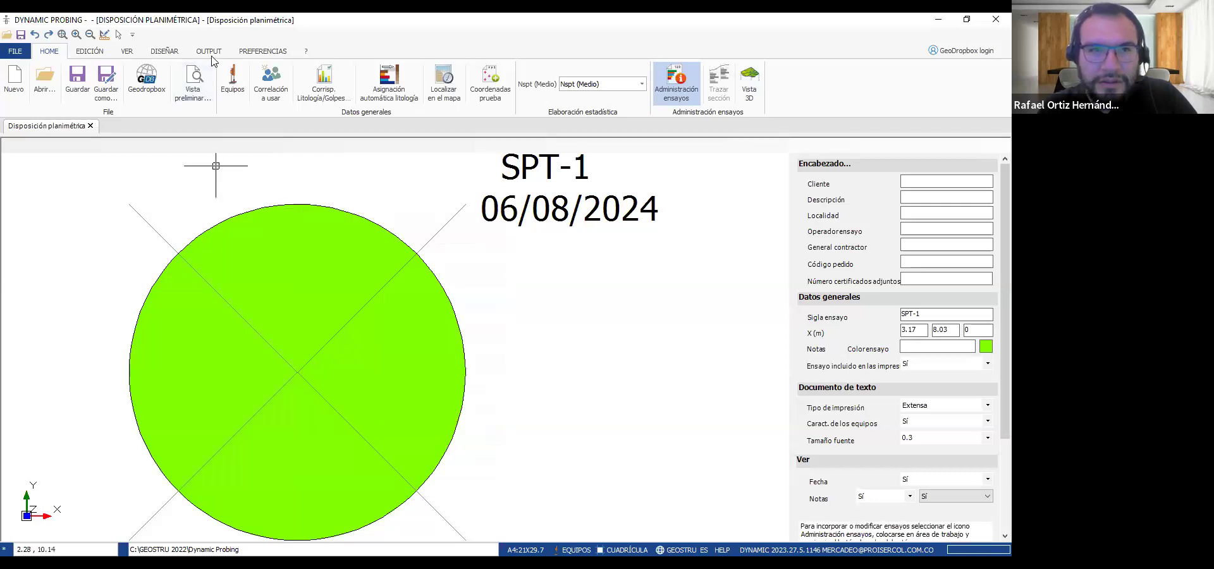
{"action": "left_click", "coordinate": [208, 51]}
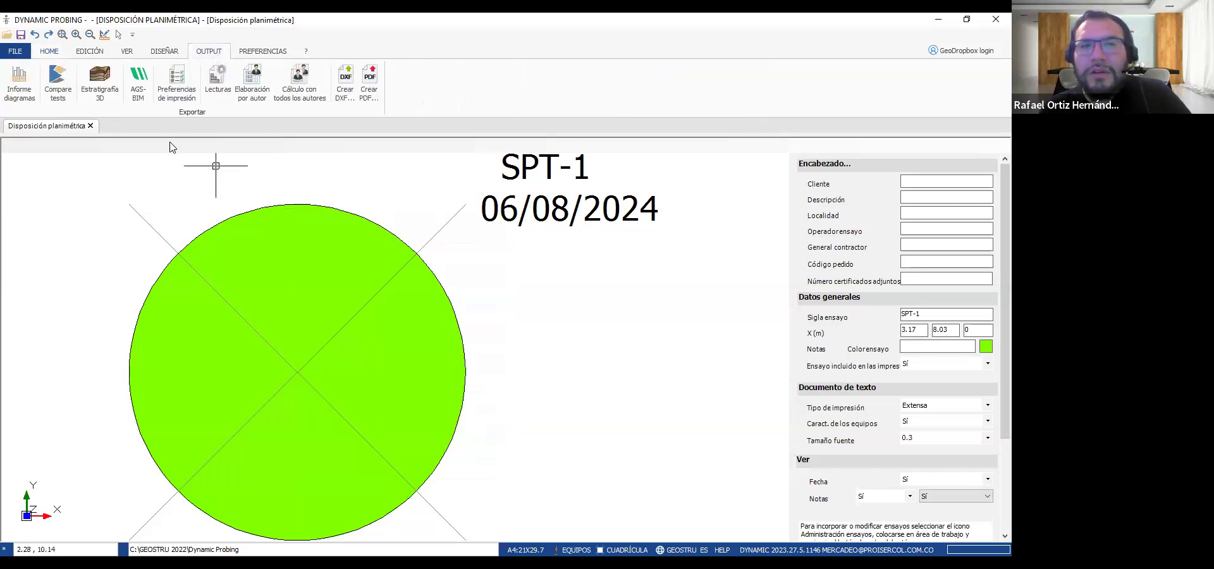
{"action": "left_click", "coordinate": [19, 82]}
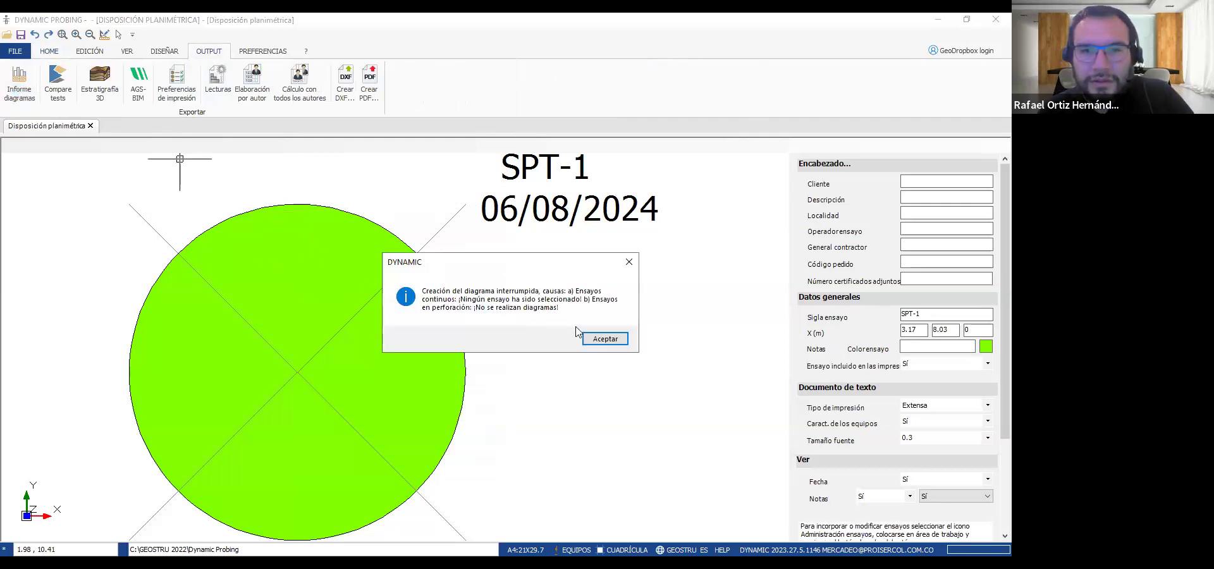
{"action": "left_click", "coordinate": [603, 339]}
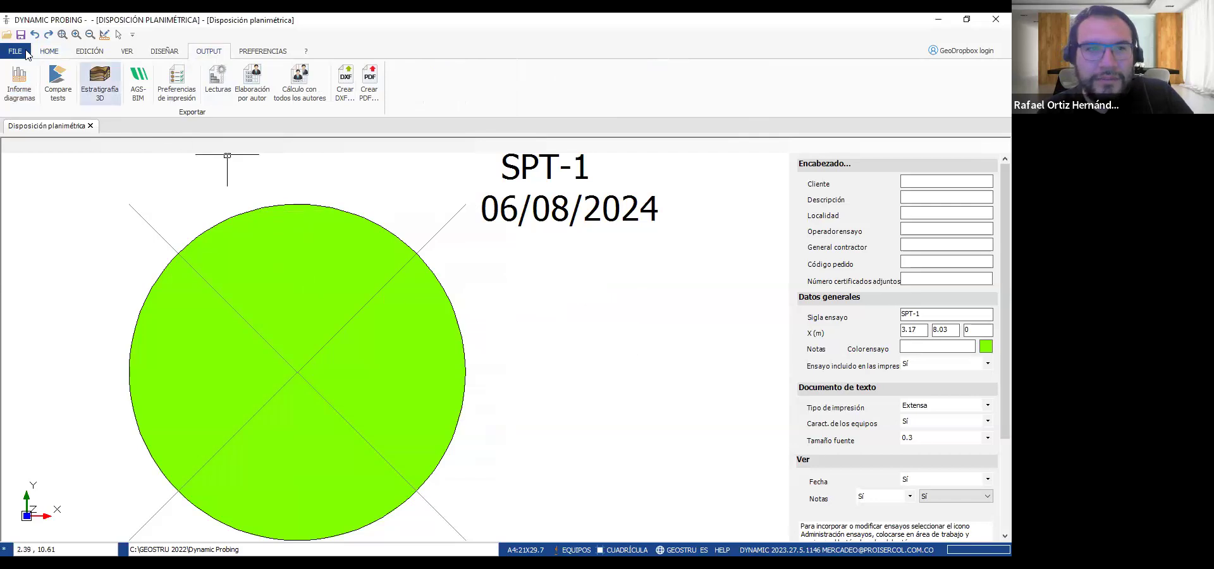
Open the example project Ejemplo Clase 4.dipx from the Ejercicio folder
{"action": "left_click", "coordinate": [47, 51]}
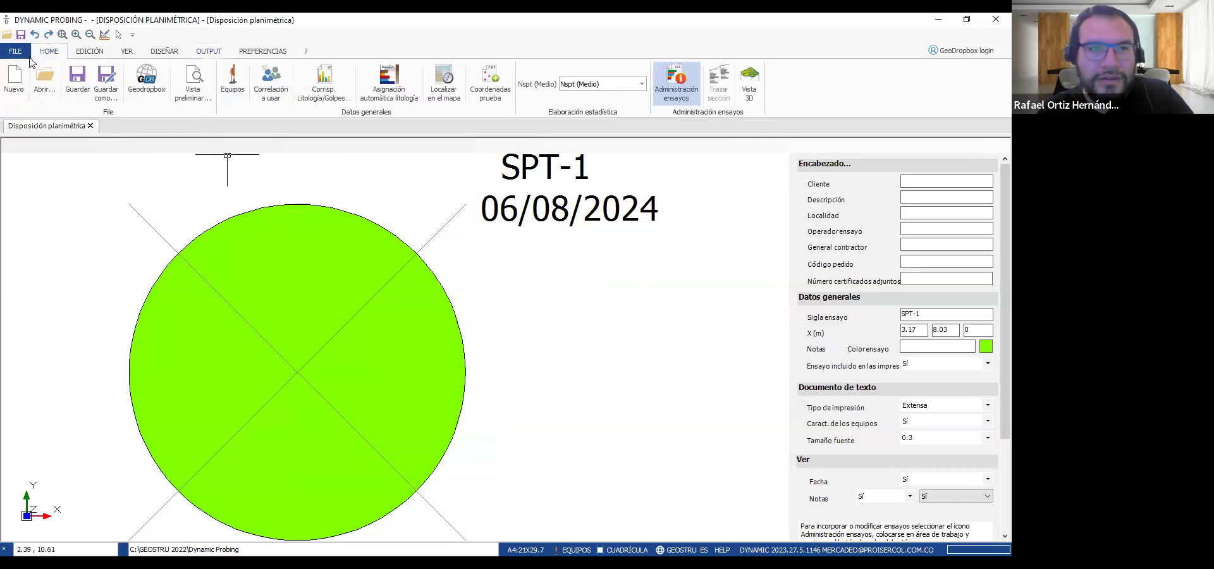
{"action": "left_click", "coordinate": [39, 89]}
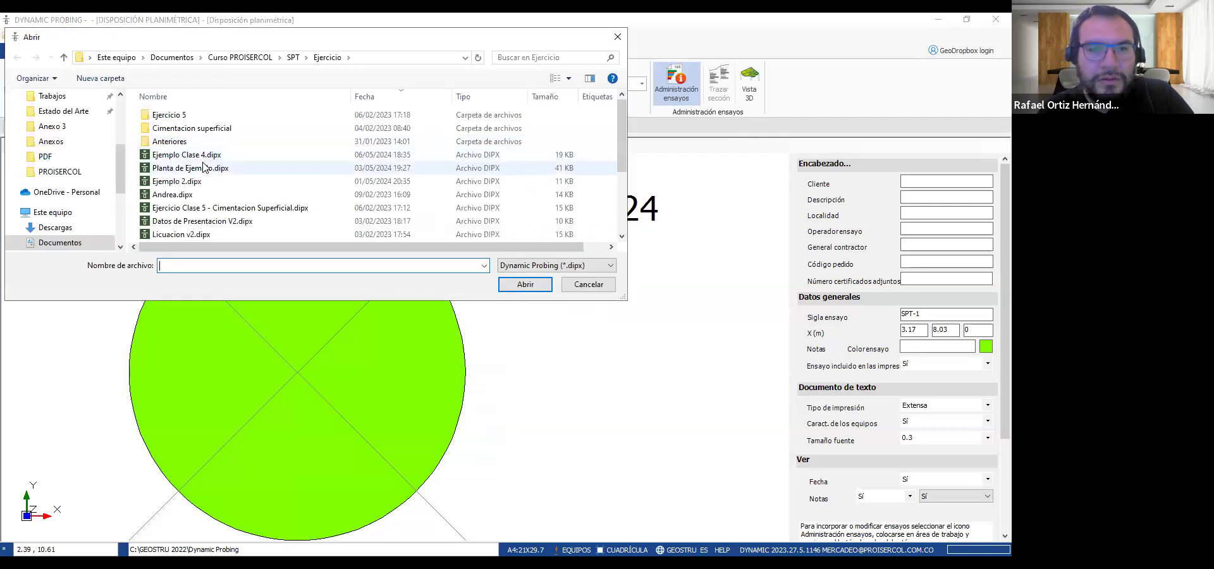
{"action": "double_click", "coordinate": [204, 158]}
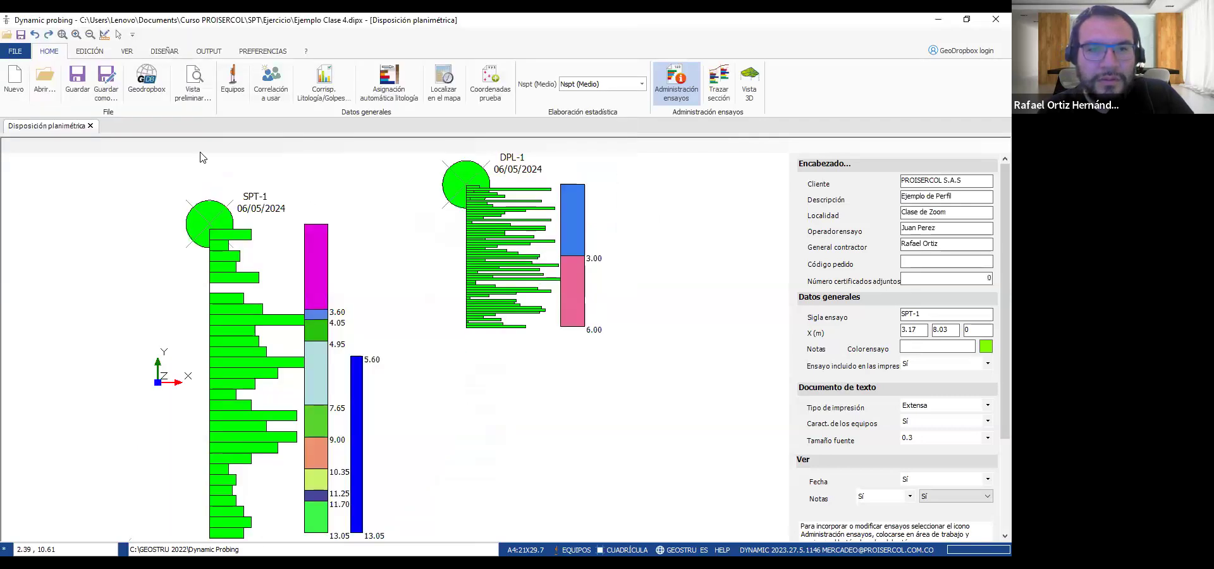
Select the SPT-1 test in the example project and generate its diagram report
{"action": "left_click", "coordinate": [220, 209]}
{"action": "right_click", "coordinate": [193, 211]}
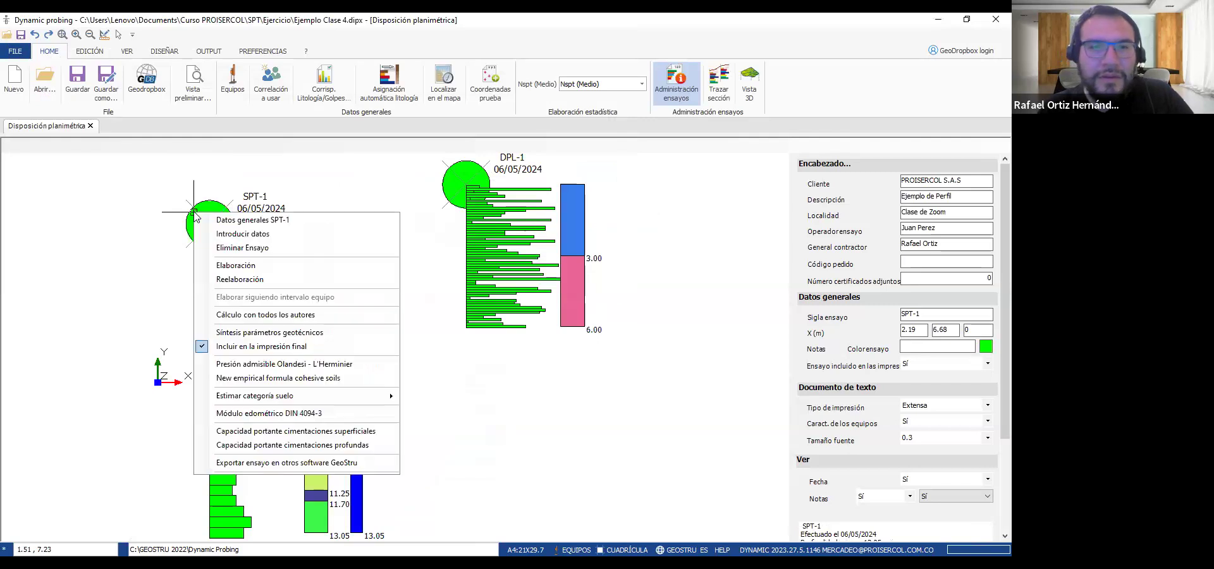
{"action": "left_click", "coordinate": [215, 53]}
{"action": "left_click", "coordinate": [28, 90]}
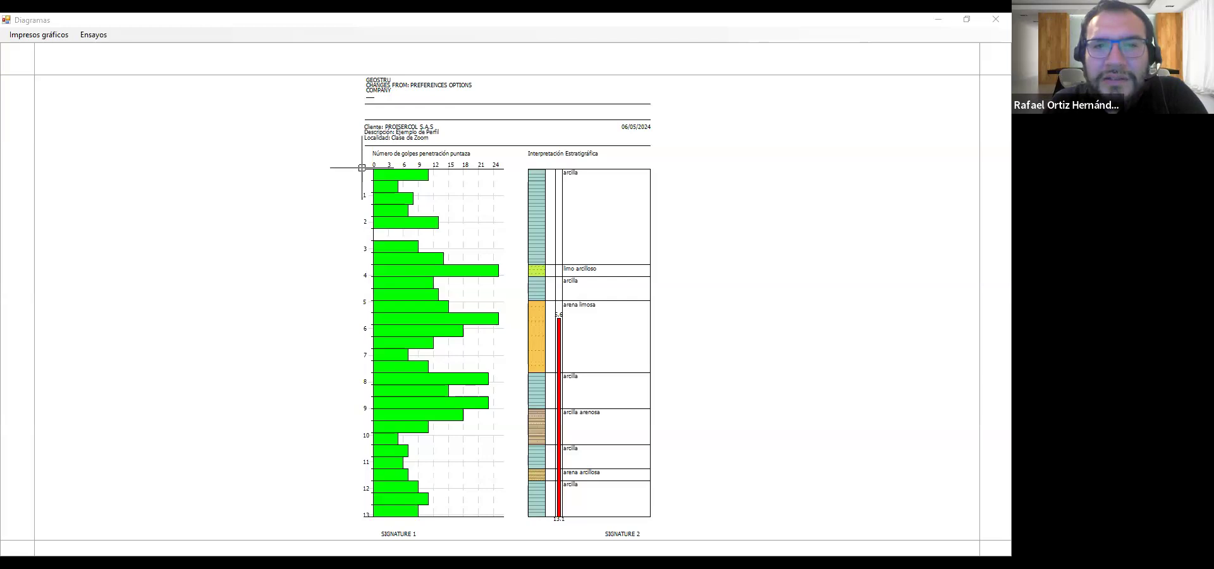
Examine the report's header data, penetration blow count chart and stratigraphic interpretation column
{"action": "scroll", "coordinate": [362, 167], "scroll_direction": "up", "scroll_amount": 3}
{"action": "scroll", "coordinate": [357, 186], "scroll_direction": "down", "scroll_amount": 2}
{"action": "scroll", "coordinate": [376, 84], "scroll_direction": "up", "scroll_amount": 4}
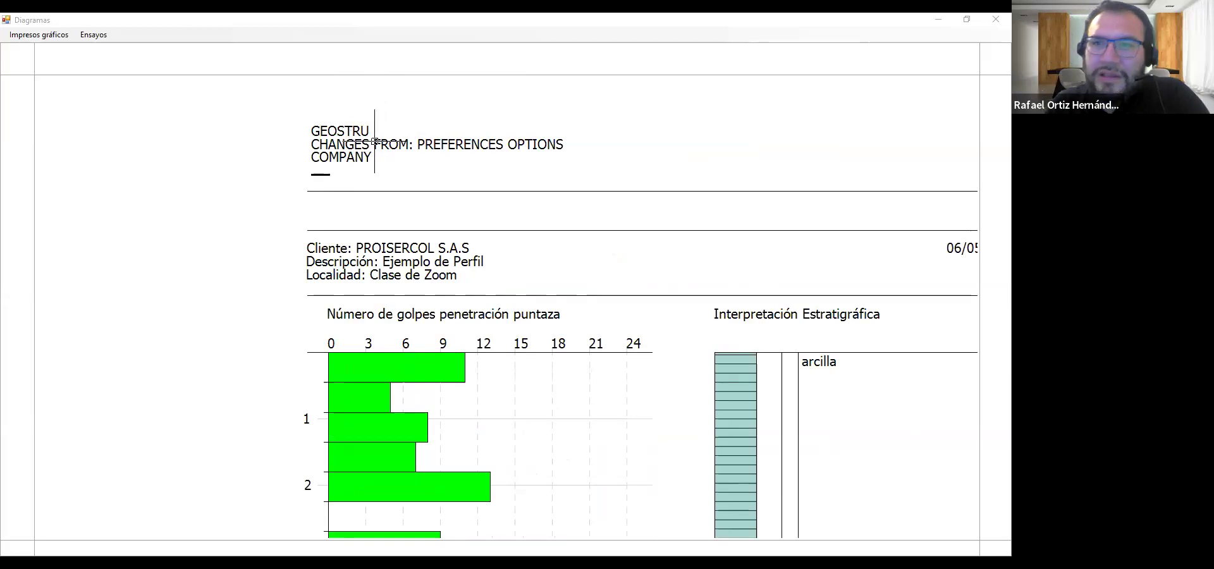
{"action": "scroll", "coordinate": [380, 168], "scroll_direction": "down", "scroll_amount": 2}
{"action": "scroll", "coordinate": [396, 215], "scroll_direction": "down", "scroll_amount": 1}
{"action": "scroll", "coordinate": [396, 215], "scroll_direction": "up", "scroll_amount": 2}
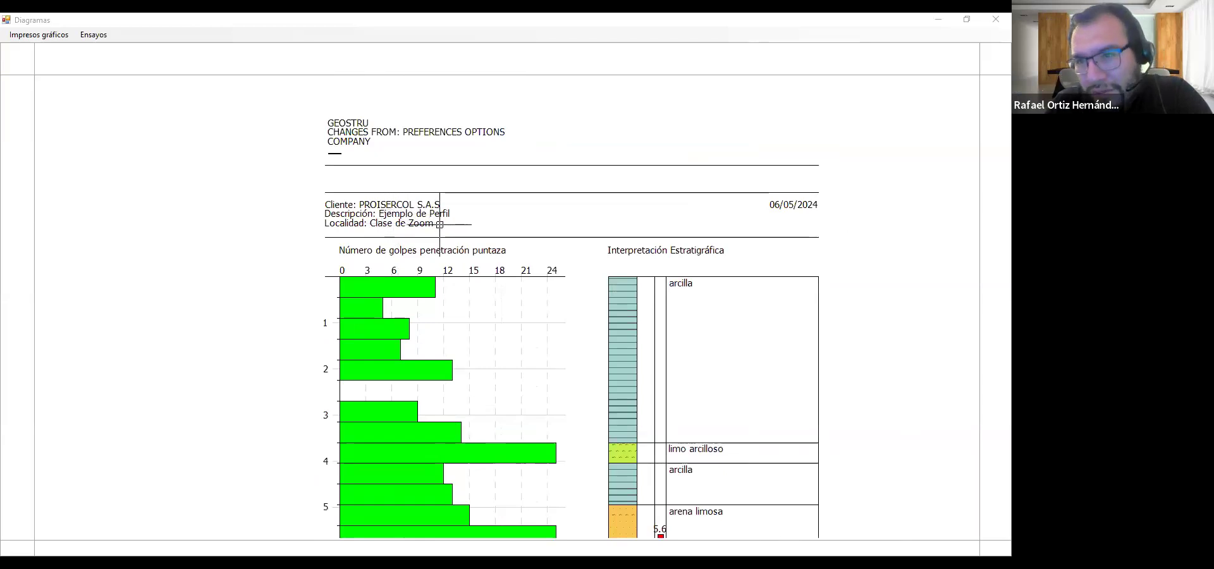
{"action": "scroll", "coordinate": [442, 354], "scroll_direction": "down", "scroll_amount": 3}
{"action": "scroll", "coordinate": [445, 395], "scroll_direction": "down", "scroll_amount": 1}
{"action": "scroll", "coordinate": [471, 414], "scroll_direction": "up", "scroll_amount": 3}
{"action": "scroll", "coordinate": [473, 414], "scroll_direction": "up", "scroll_amount": 1}
{"action": "scroll", "coordinate": [483, 344], "scroll_direction": "down", "scroll_amount": 1}
{"action": "scroll", "coordinate": [442, 202], "scroll_direction": "up", "scroll_amount": 1}
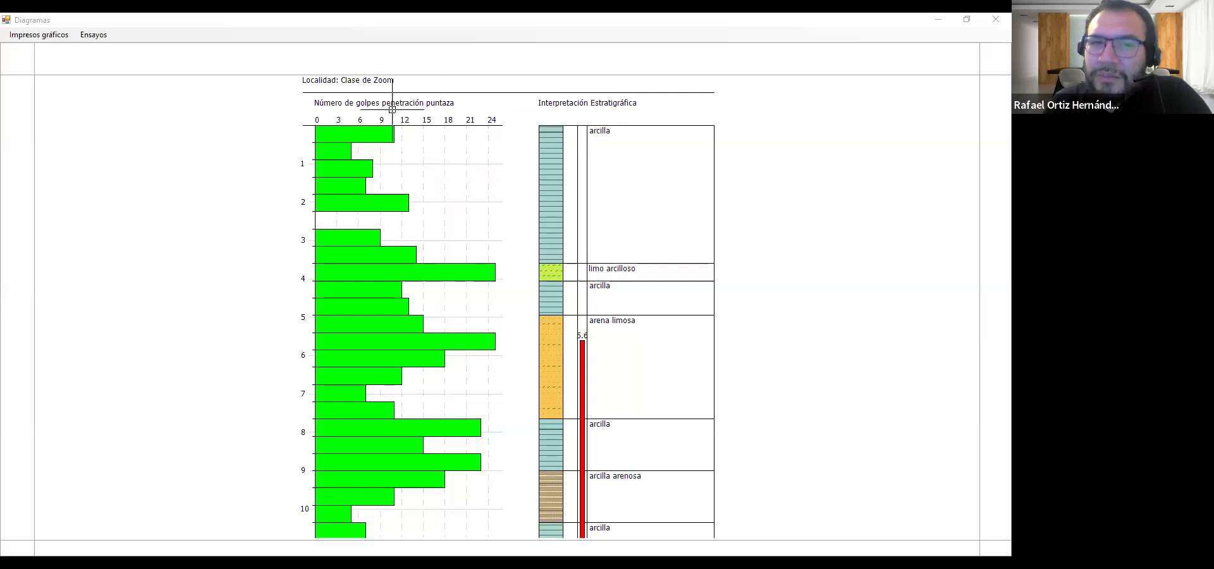
Set the diagram type to Estratigrafía in the report's graph options and accept the change
{"action": "left_click", "coordinate": [46, 37]}
{"action": "left_click", "coordinate": [65, 55]}
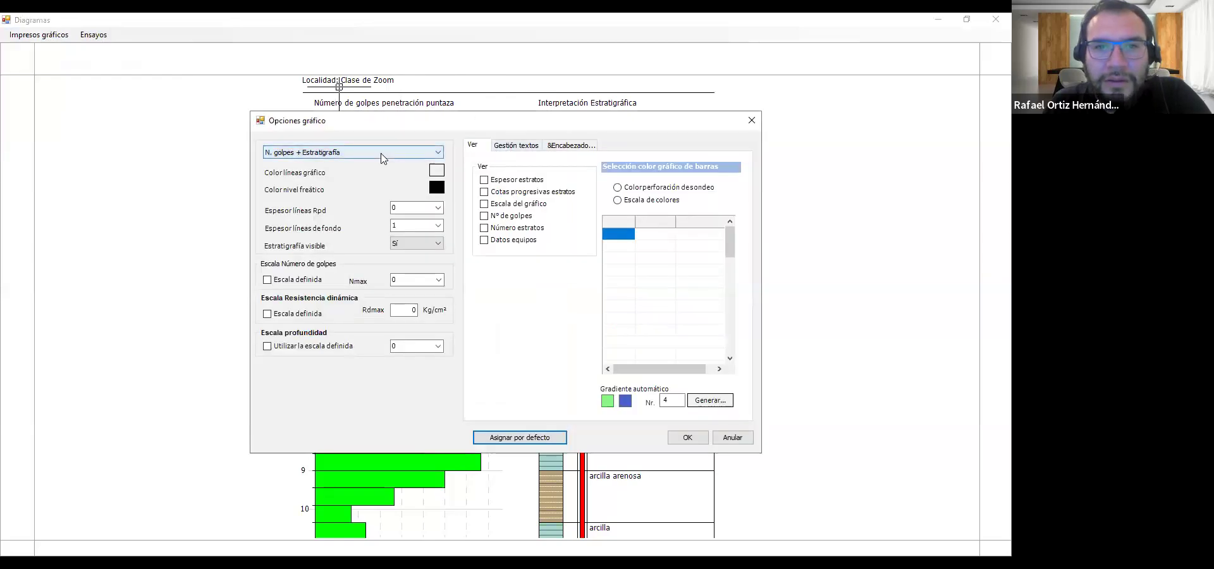
{"action": "left_click", "coordinate": [382, 155]}
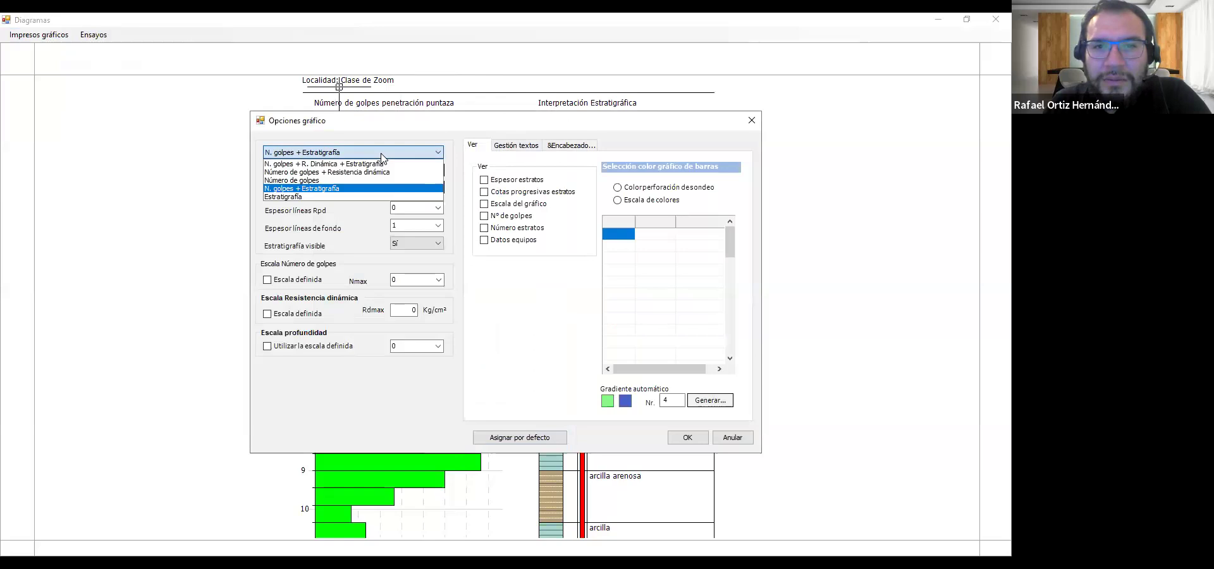
{"action": "key", "text": "alt+Tab"}
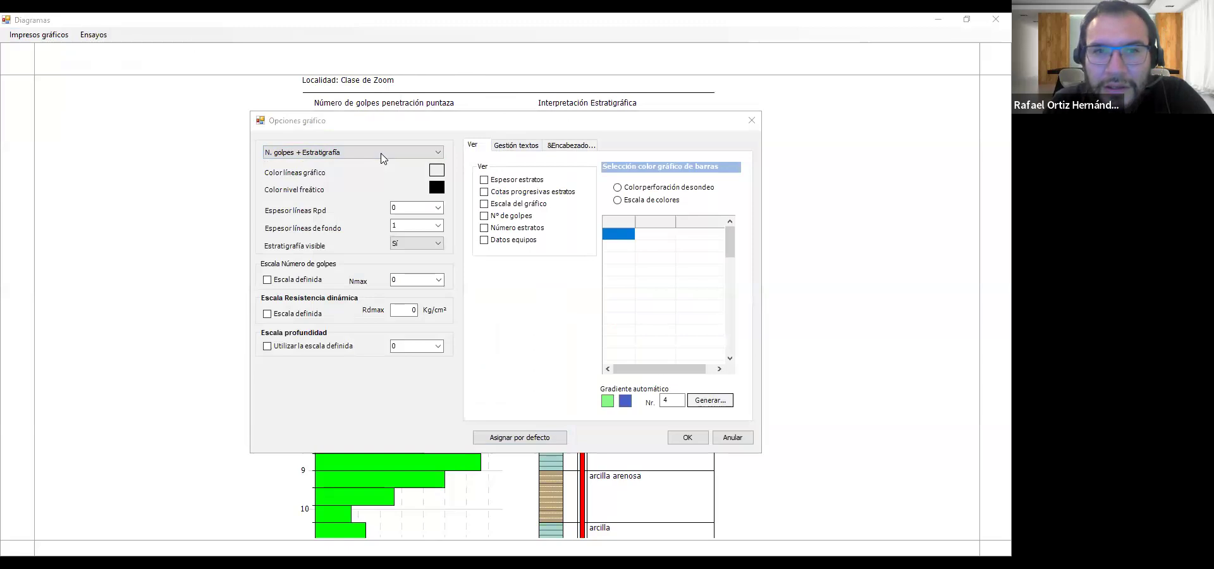
{"action": "left_click", "coordinate": [352, 154]}
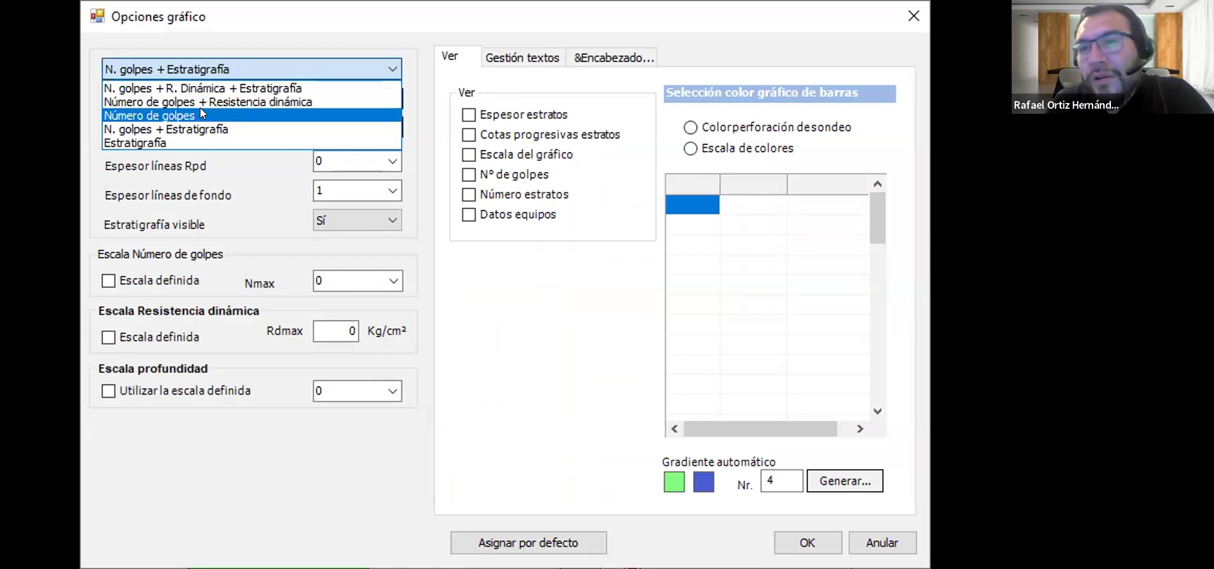
{"action": "left_click", "coordinate": [171, 143]}
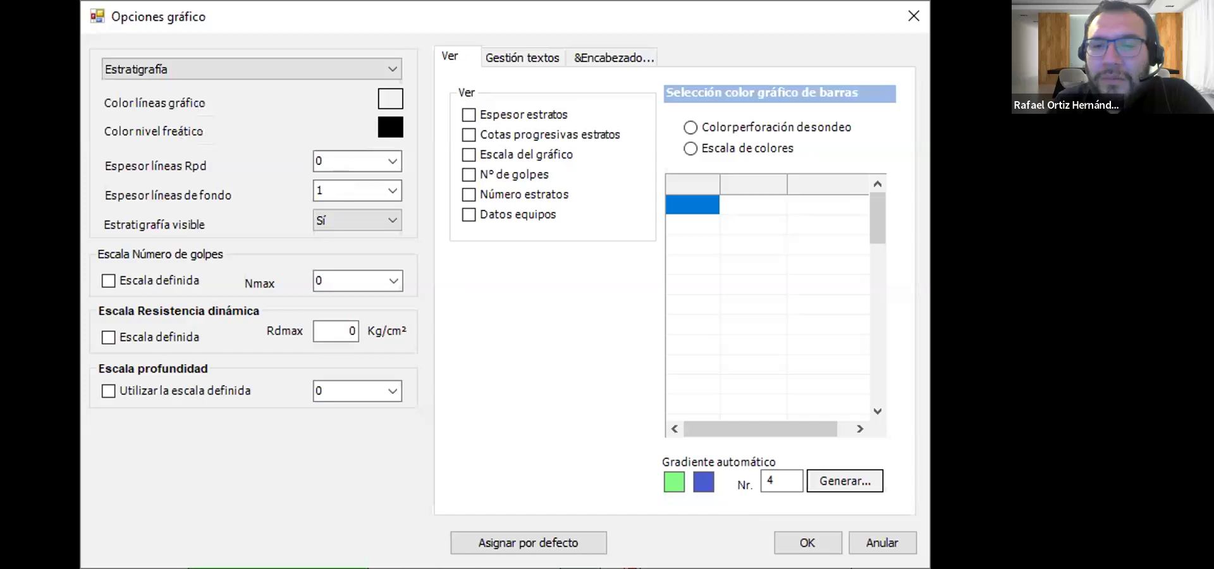
{"action": "left_click", "coordinate": [807, 542]}
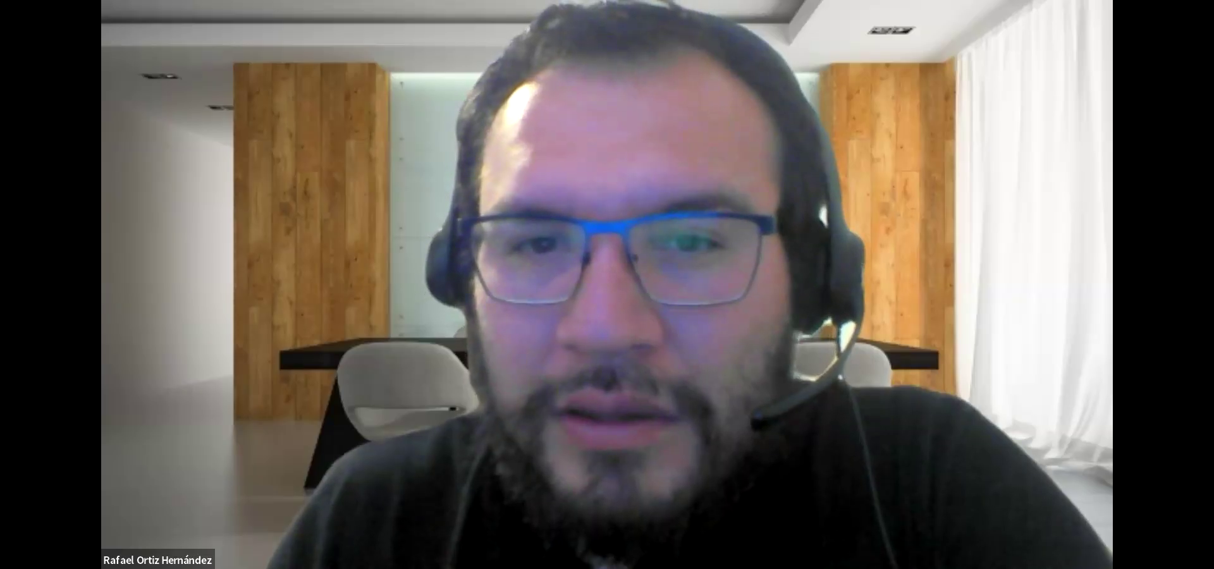
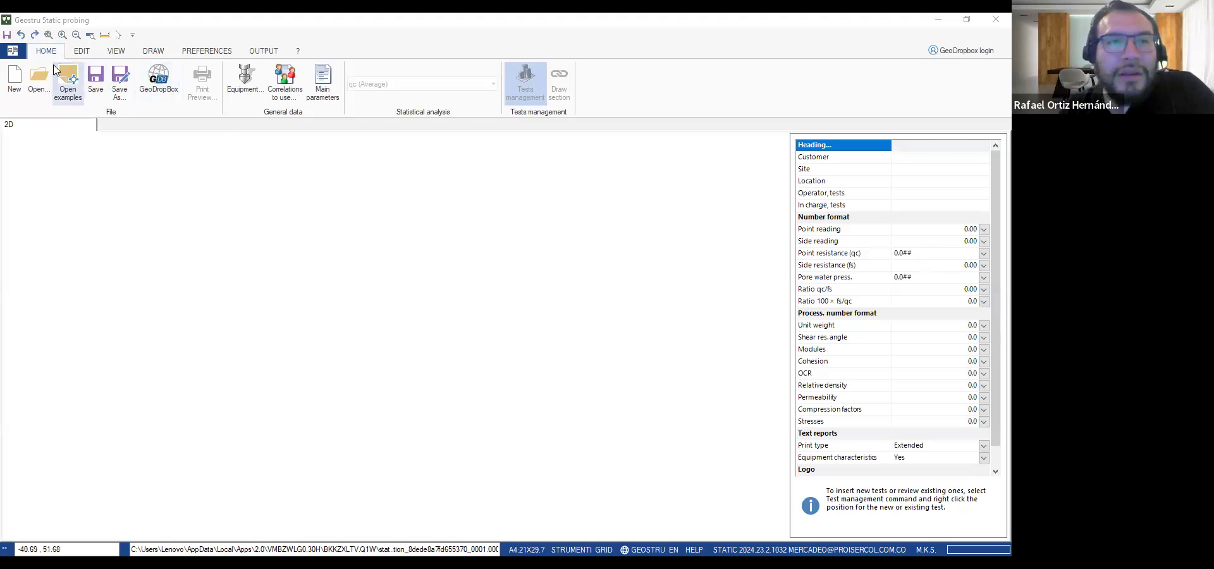
Open the example project Cochabamba_CPT_1_2_3_4_5.stpx in Geostru Static probing
{"action": "left_click", "coordinate": [71, 92]}
{"action": "left_click", "coordinate": [233, 116]}
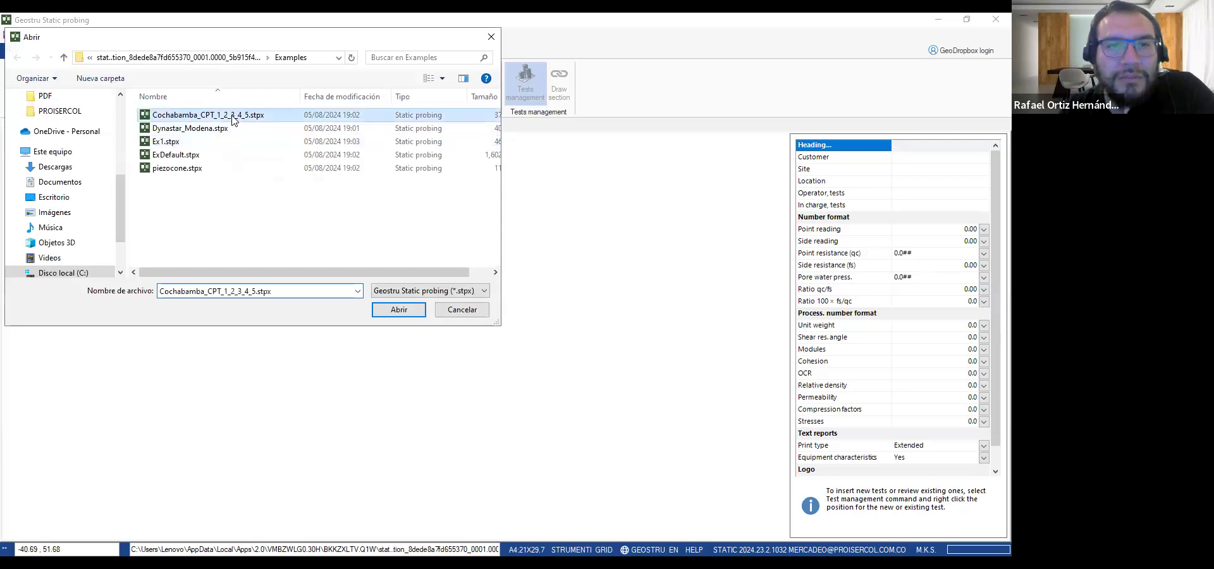
{"action": "double_click", "coordinate": [232, 116]}
{"action": "scroll", "coordinate": [233, 458], "scroll_direction": "up", "scroll_amount": 4}
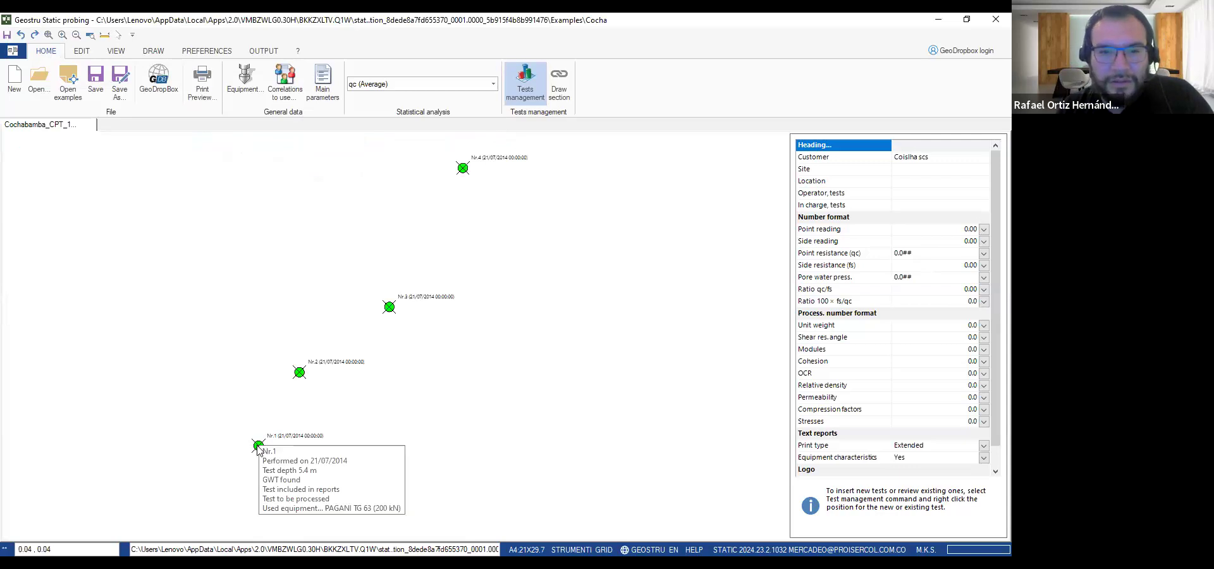
Review the main parameters of test Nr.1, including its equipment, coordinates, boring depth and groundwater table
{"action": "right_click", "coordinate": [257, 446]}
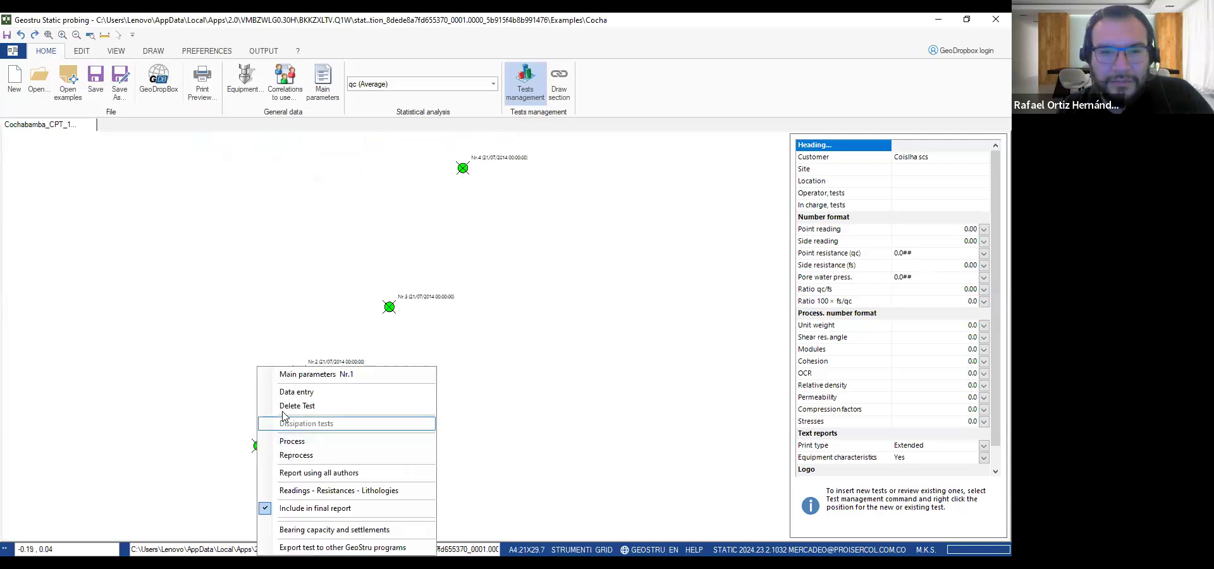
{"action": "left_click", "coordinate": [305, 376]}
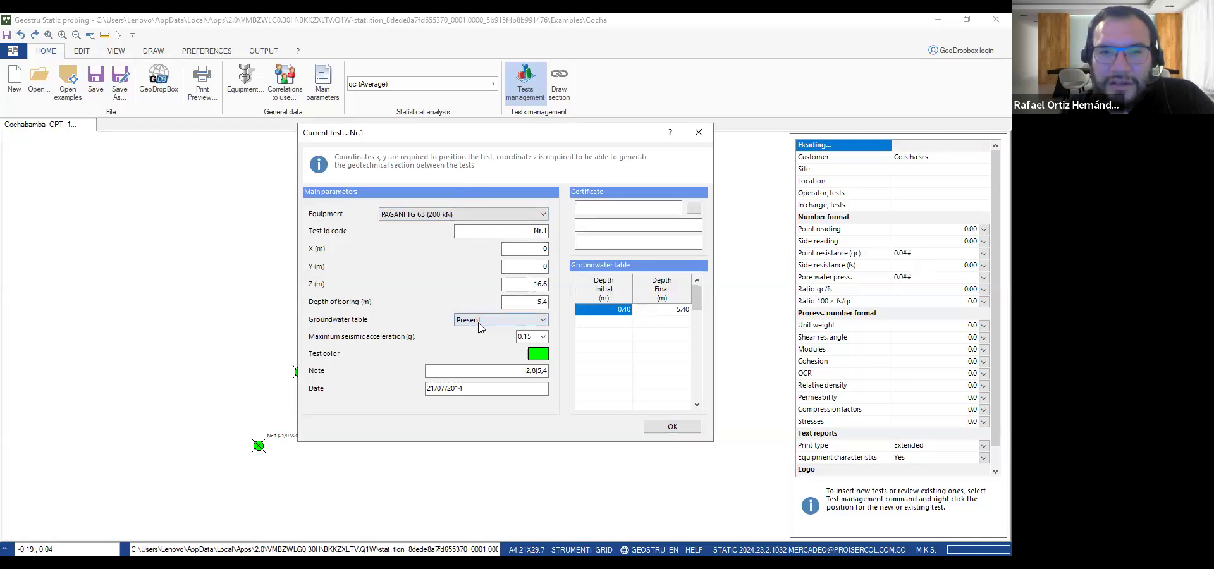
{"action": "left_click", "coordinate": [663, 428]}
Open the data entry for test Nr.1 and look through its point and side readings by depth
{"action": "right_click", "coordinate": [259, 446]}
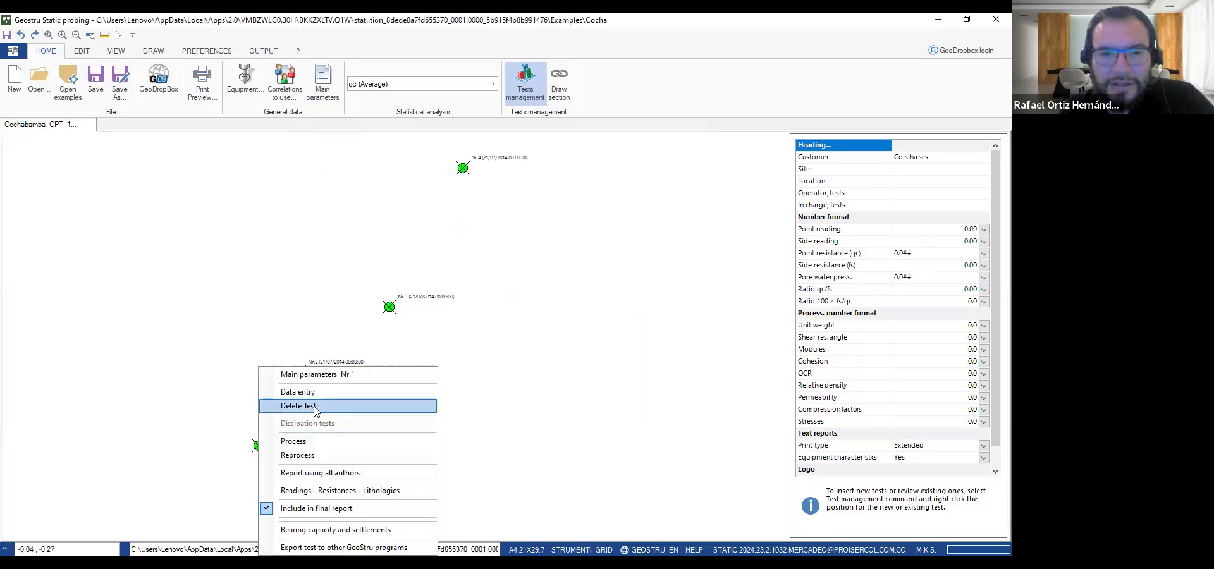
{"action": "left_click", "coordinate": [328, 392]}
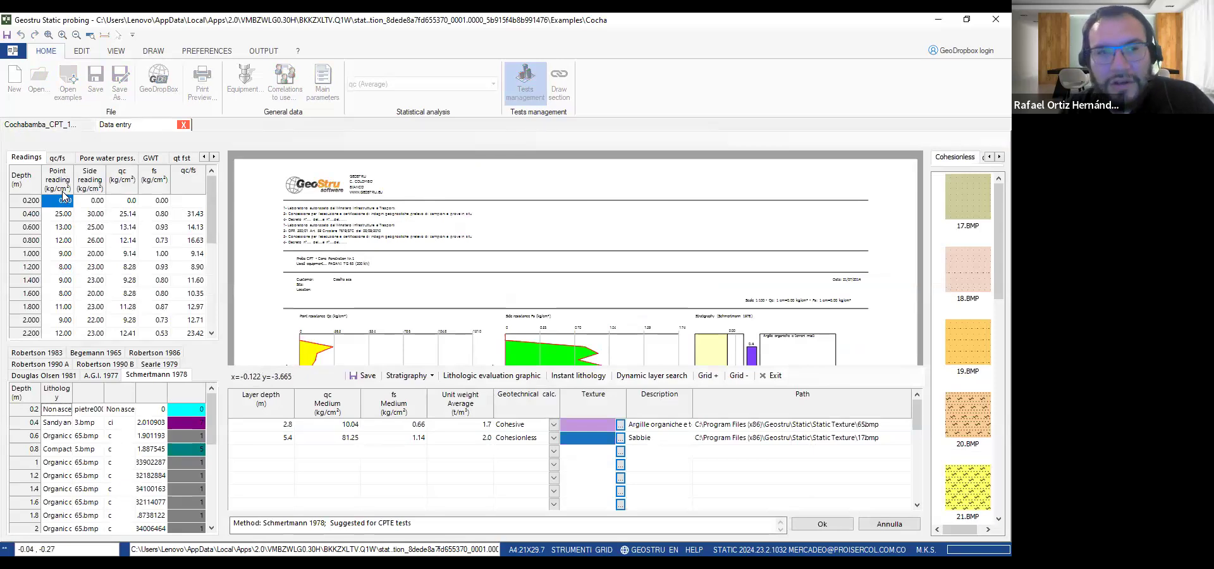
{"action": "left_click_drag", "start_coordinate": [209, 191], "coordinate": [210, 193]}
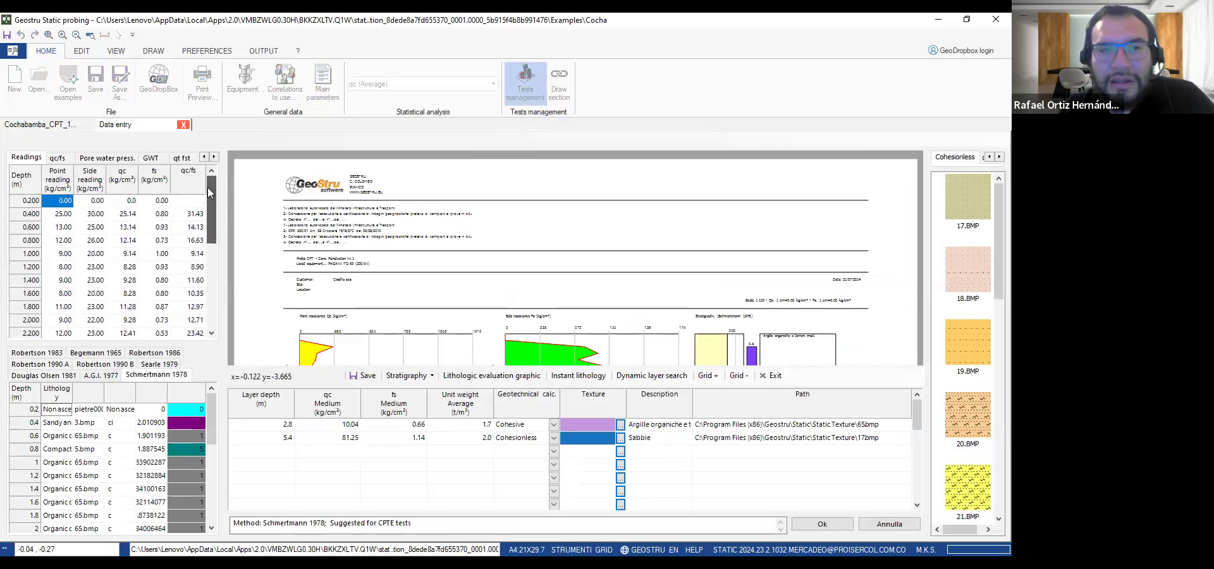
{"action": "left_click_drag", "start_coordinate": [210, 191], "coordinate": [208, 244]}
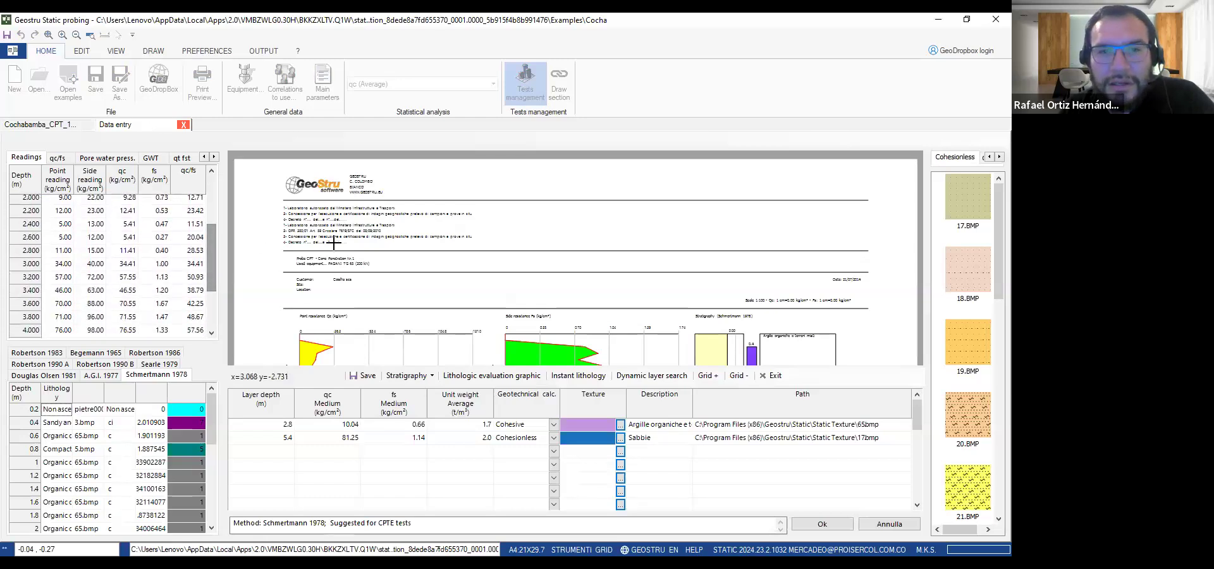
Examine the diagram's header data and the point resistance Qc and side resistance Fs charts for test Nr.1
{"action": "scroll", "coordinate": [461, 320], "scroll_direction": "down", "scroll_amount": 3}
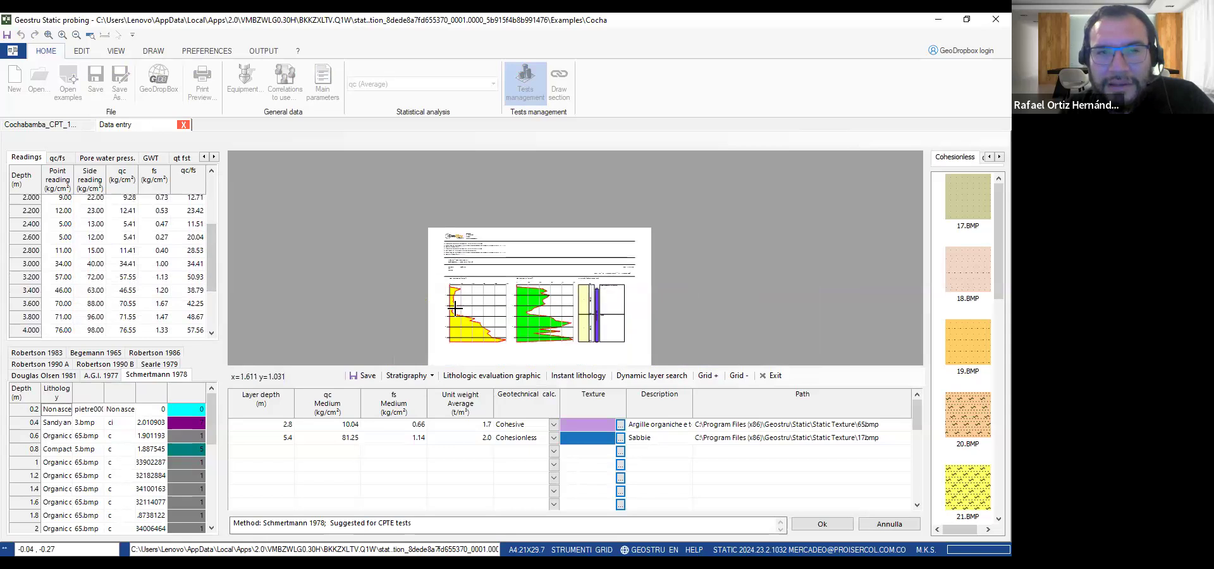
{"action": "scroll", "coordinate": [496, 354], "scroll_direction": "up", "scroll_amount": 5}
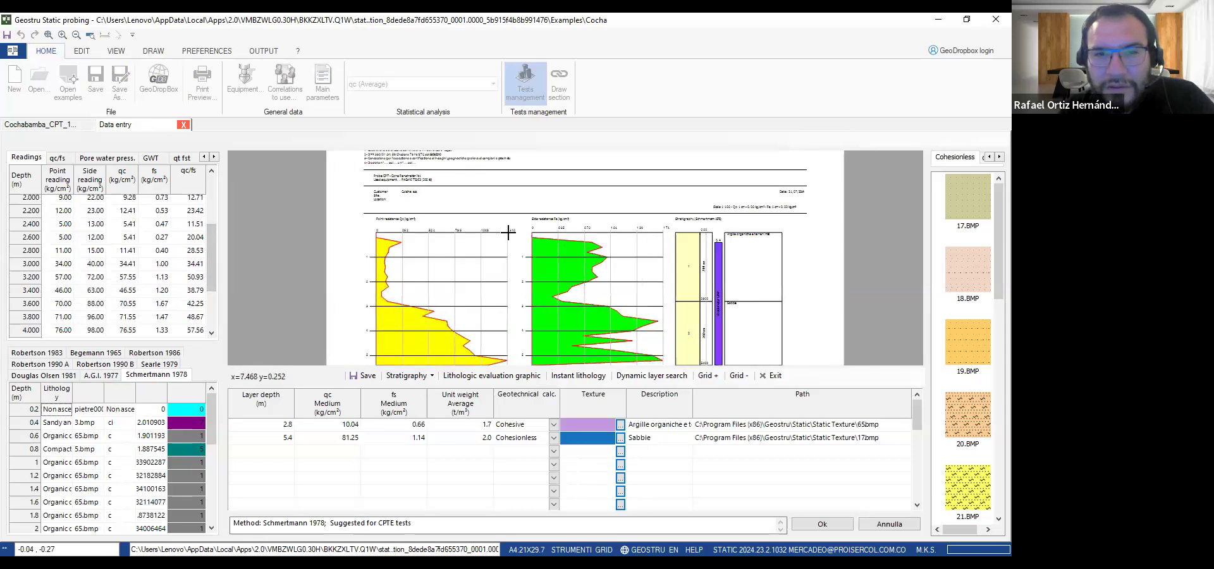
{"action": "scroll", "coordinate": [504, 230], "scroll_direction": "down", "scroll_amount": 3}
{"action": "scroll", "coordinate": [458, 168], "scroll_direction": "up", "scroll_amount": 4}
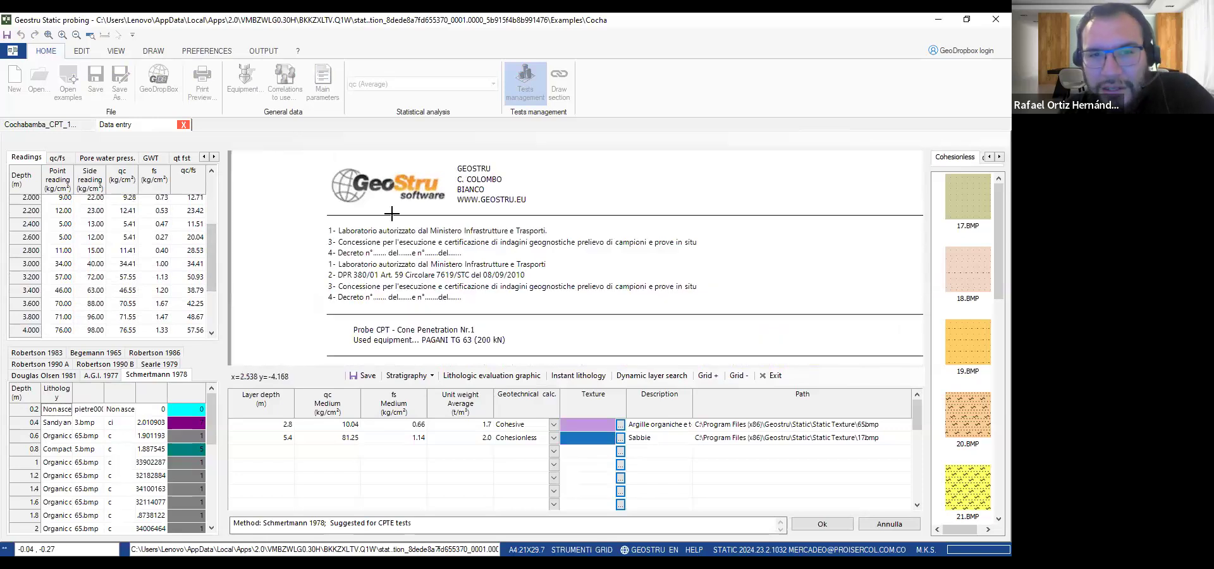
{"action": "scroll", "coordinate": [443, 274], "scroll_direction": "down", "scroll_amount": 1}
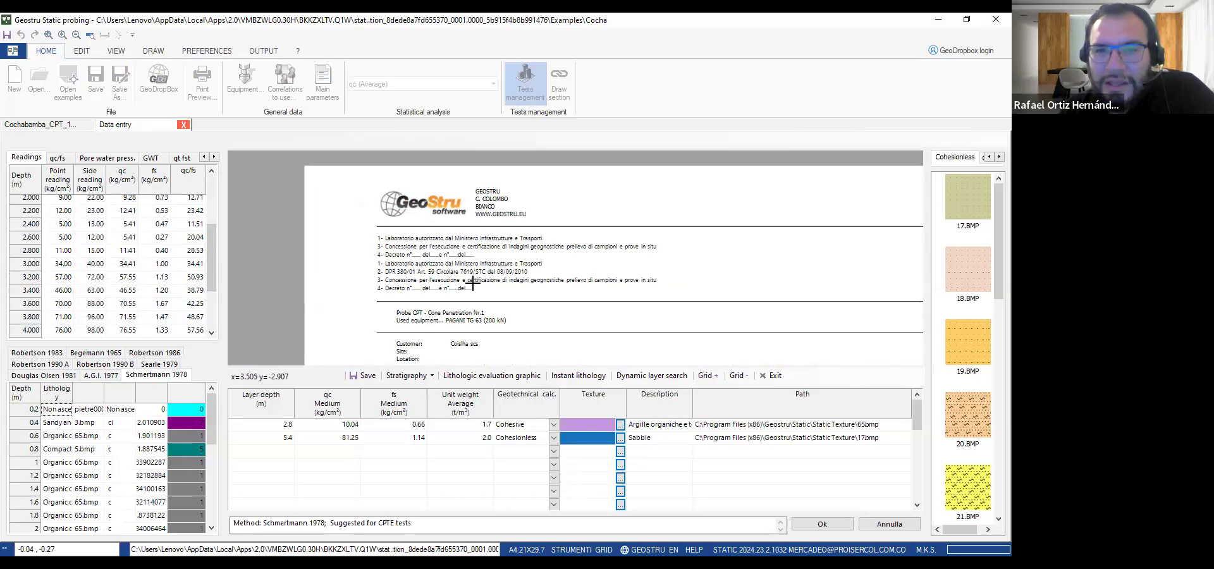
{"action": "scroll", "coordinate": [469, 295], "scroll_direction": "down", "scroll_amount": 3}
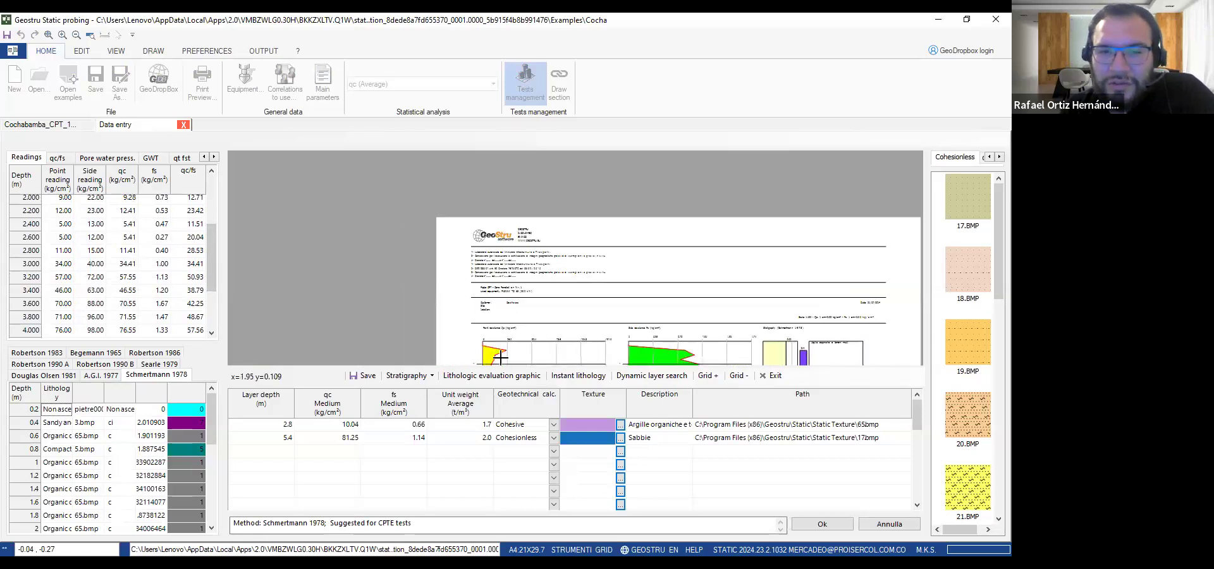
{"action": "scroll", "coordinate": [537, 330], "scroll_direction": "up", "scroll_amount": 3}
{"action": "scroll", "coordinate": [578, 286], "scroll_direction": "up", "scroll_amount": 2}
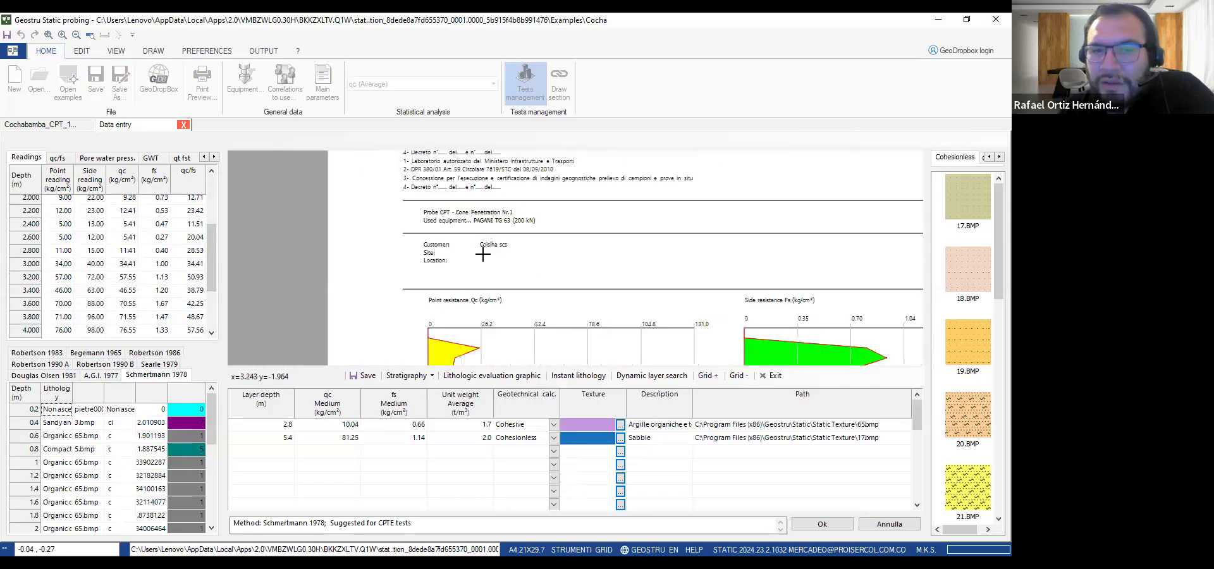
{"action": "scroll", "coordinate": [481, 227], "scroll_direction": "down", "scroll_amount": 3}
{"action": "scroll", "coordinate": [524, 331], "scroll_direction": "up", "scroll_amount": 1}
{"action": "scroll", "coordinate": [523, 331], "scroll_direction": "up", "scroll_amount": 3}
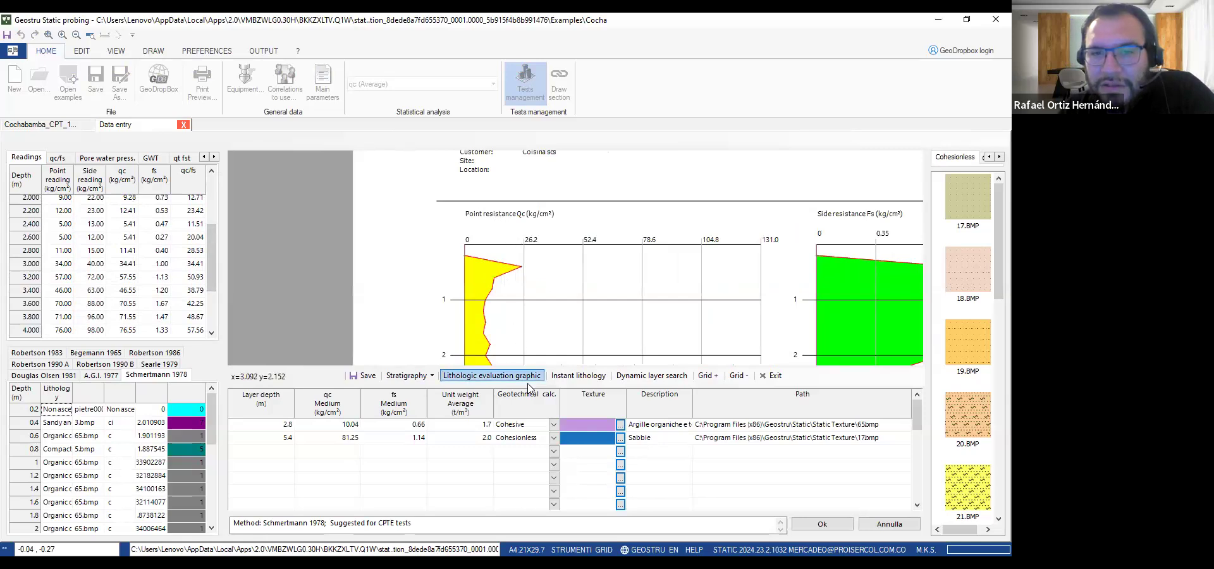
{"action": "scroll", "coordinate": [559, 306], "scroll_direction": "down", "scroll_amount": 3}
{"action": "scroll", "coordinate": [619, 258], "scroll_direction": "up", "scroll_amount": 2}
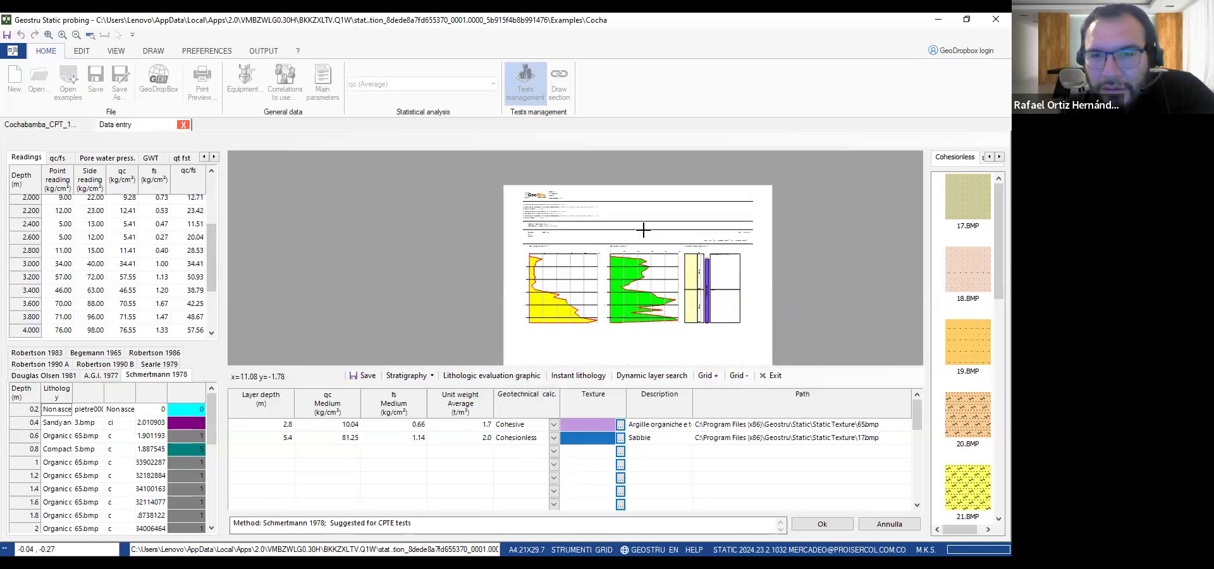
{"action": "scroll", "coordinate": [619, 259], "scroll_direction": "down", "scroll_amount": 1}
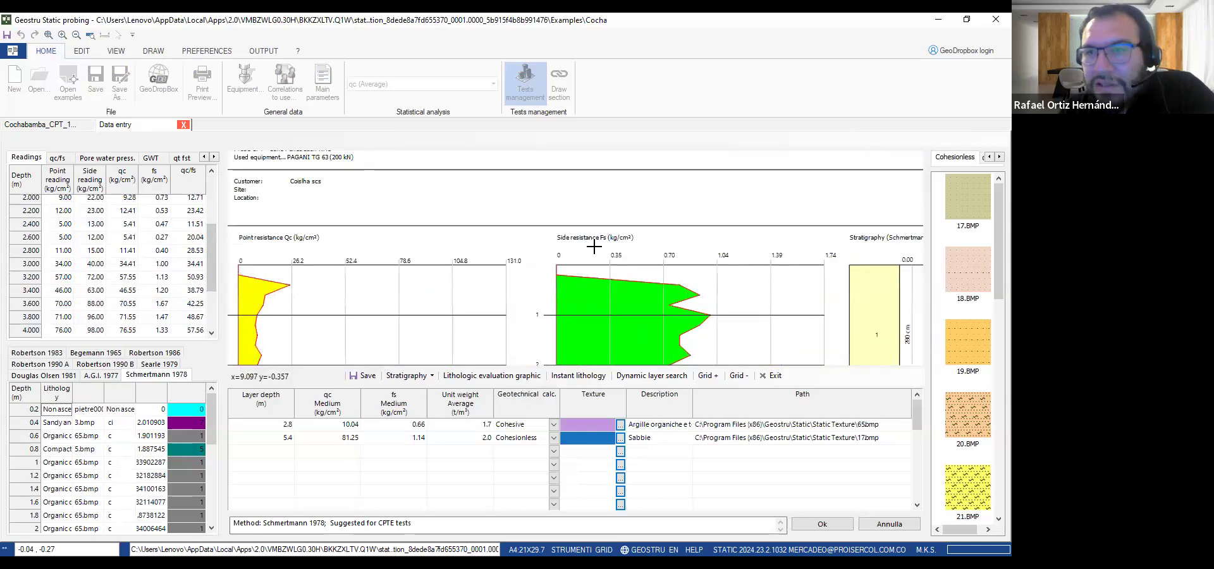
{"action": "scroll", "coordinate": [752, 265], "scroll_direction": "down", "scroll_amount": 2}
{"action": "scroll", "coordinate": [695, 278], "scroll_direction": "up", "scroll_amount": 4}
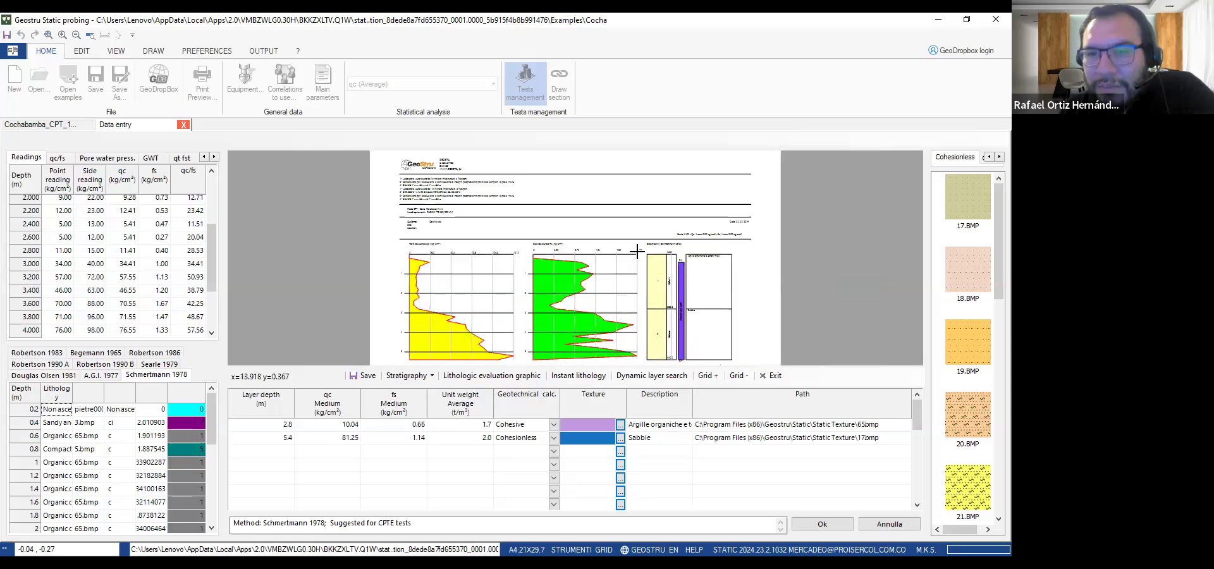
Examine the Schmertmann 1978 stratigraphy column, its layer descriptions and the groundwater table bar
{"action": "scroll", "coordinate": [677, 279], "scroll_direction": "up", "scroll_amount": 2}
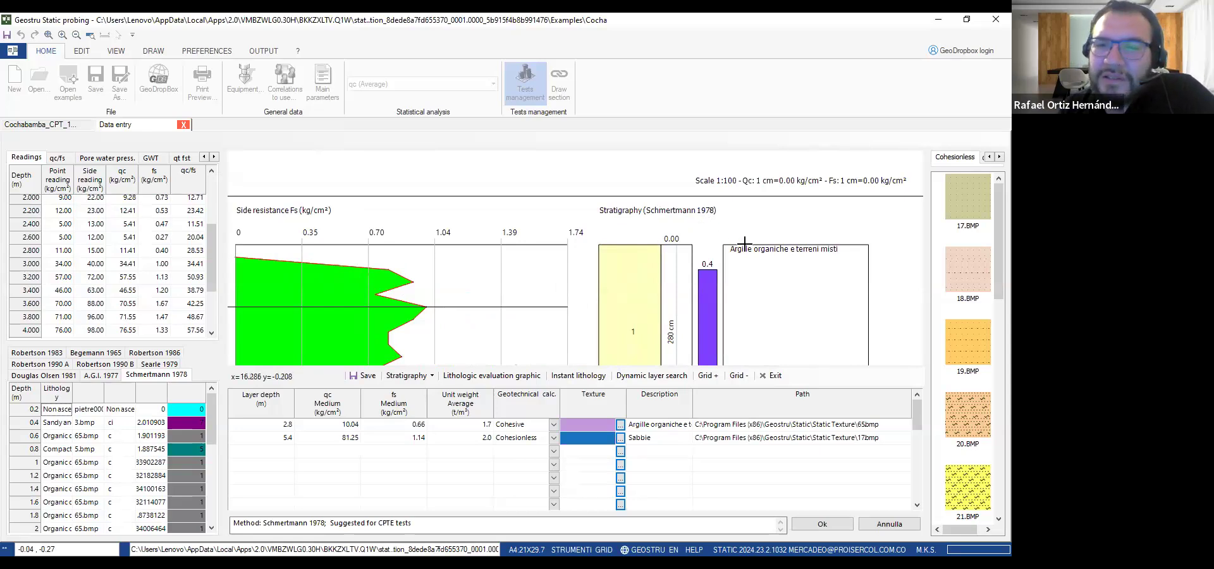
{"action": "scroll", "coordinate": [745, 245], "scroll_direction": "down", "scroll_amount": 6}
{"action": "scroll", "coordinate": [727, 293], "scroll_direction": "up", "scroll_amount": 4}
{"action": "scroll", "coordinate": [623, 229], "scroll_direction": "up", "scroll_amount": 1}
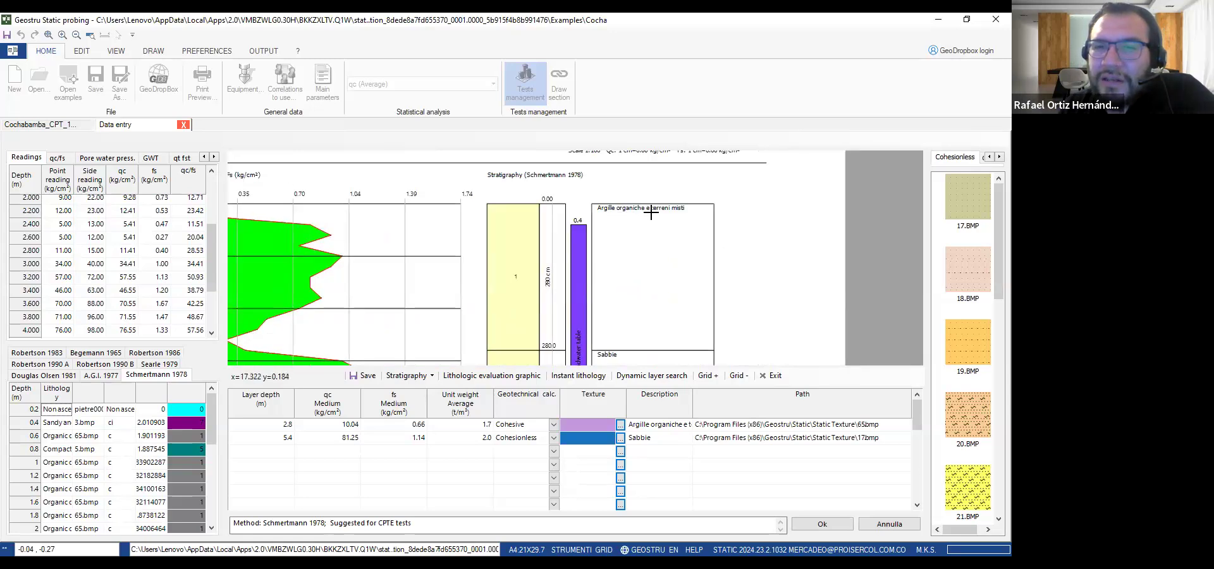
{"action": "scroll", "coordinate": [615, 279], "scroll_direction": "down", "scroll_amount": 3}
{"action": "scroll", "coordinate": [574, 257], "scroll_direction": "up", "scroll_amount": 1}
{"action": "scroll", "coordinate": [573, 257], "scroll_direction": "up", "scroll_amount": 3}
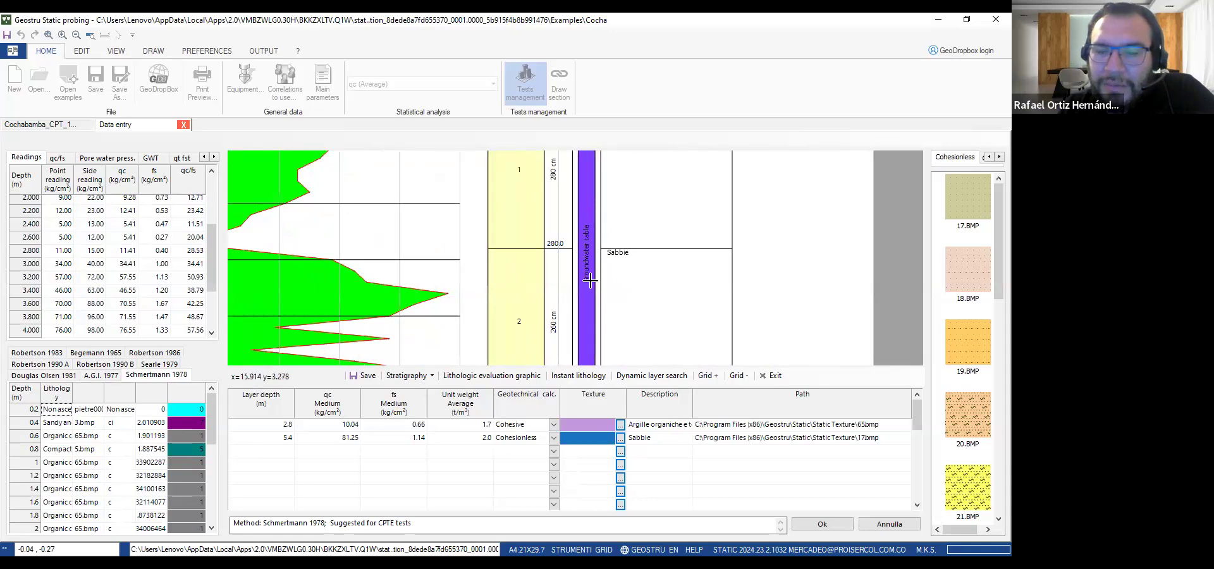
{"action": "scroll", "coordinate": [597, 266], "scroll_direction": "down", "scroll_amount": 2}
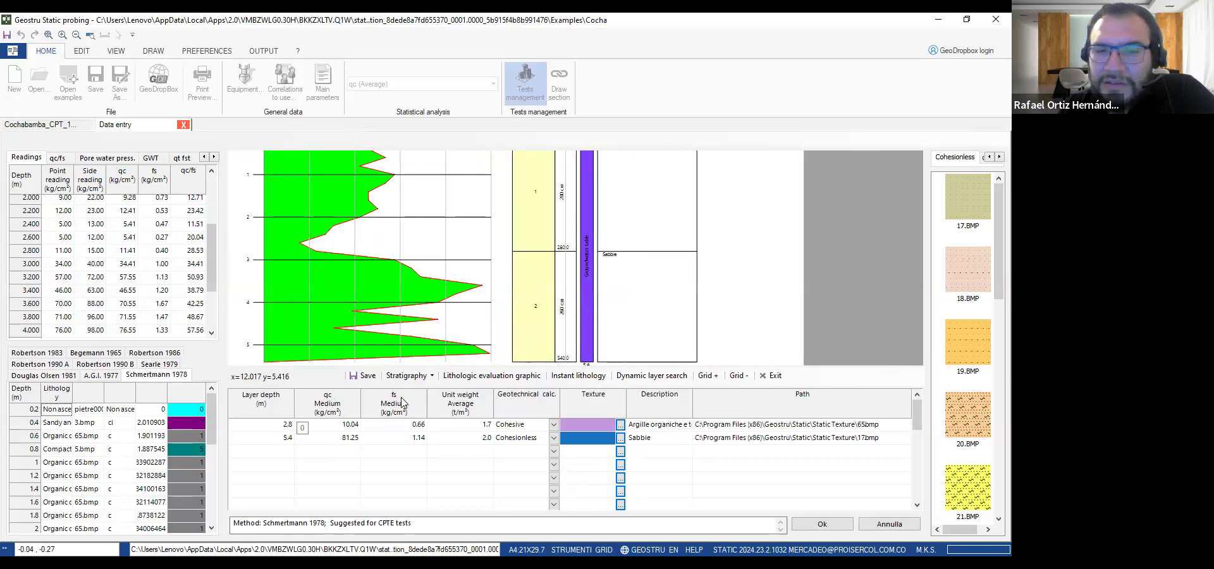
Generate the equipment step stratigraphy for test Nr.1, then replace it with the Schmertmann 1978 stratigraphy
{"action": "left_click", "coordinate": [400, 377]}
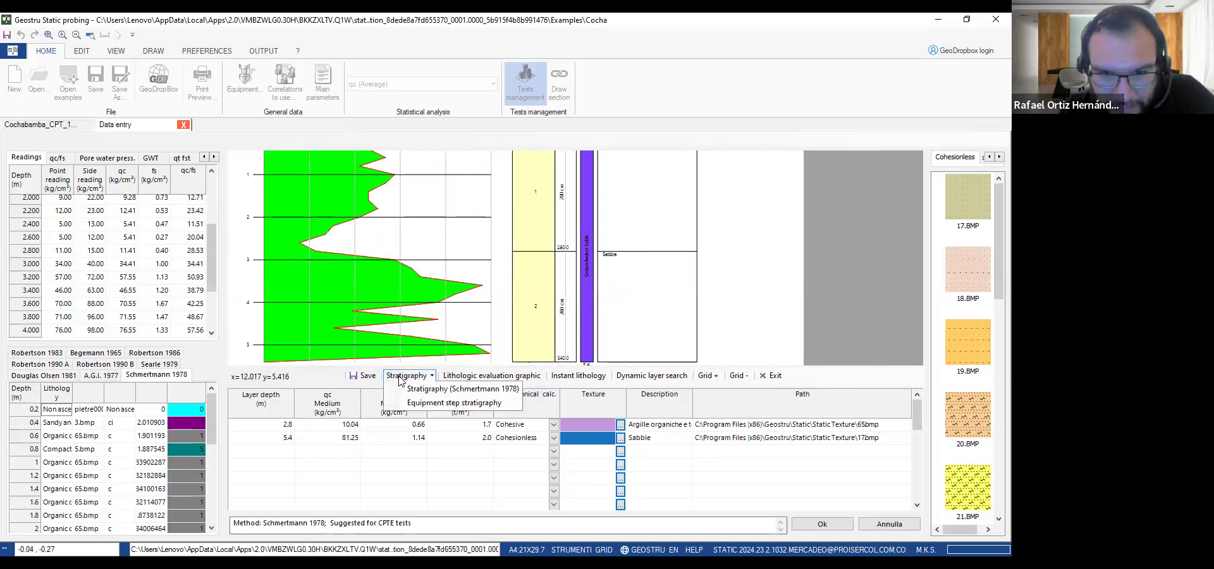
{"action": "left_click", "coordinate": [410, 403]}
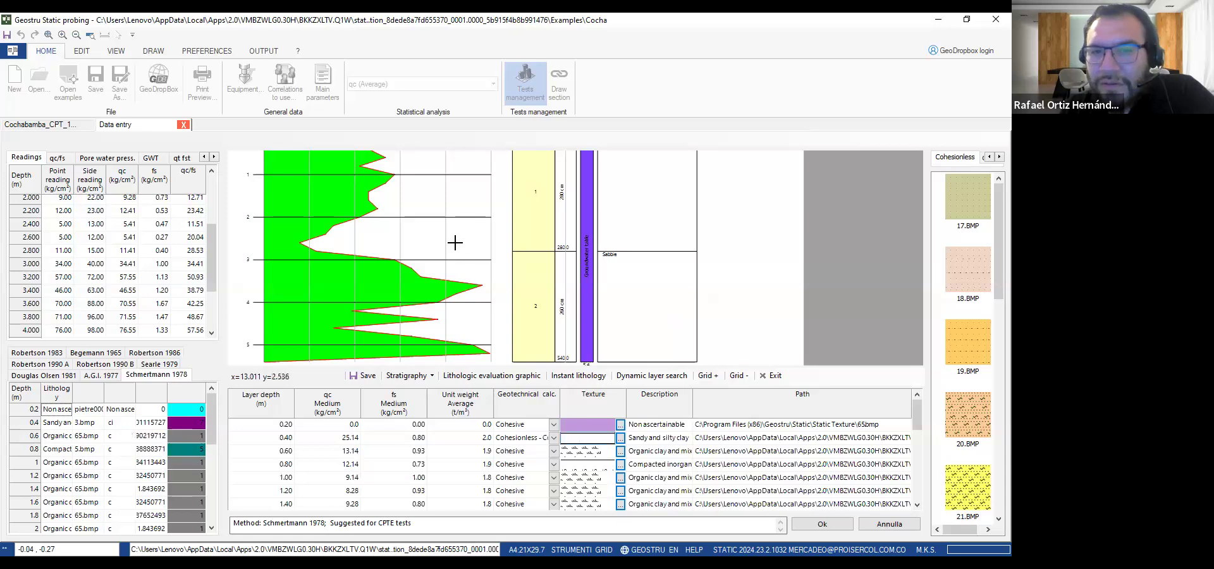
{"action": "left_click", "coordinate": [408, 376]}
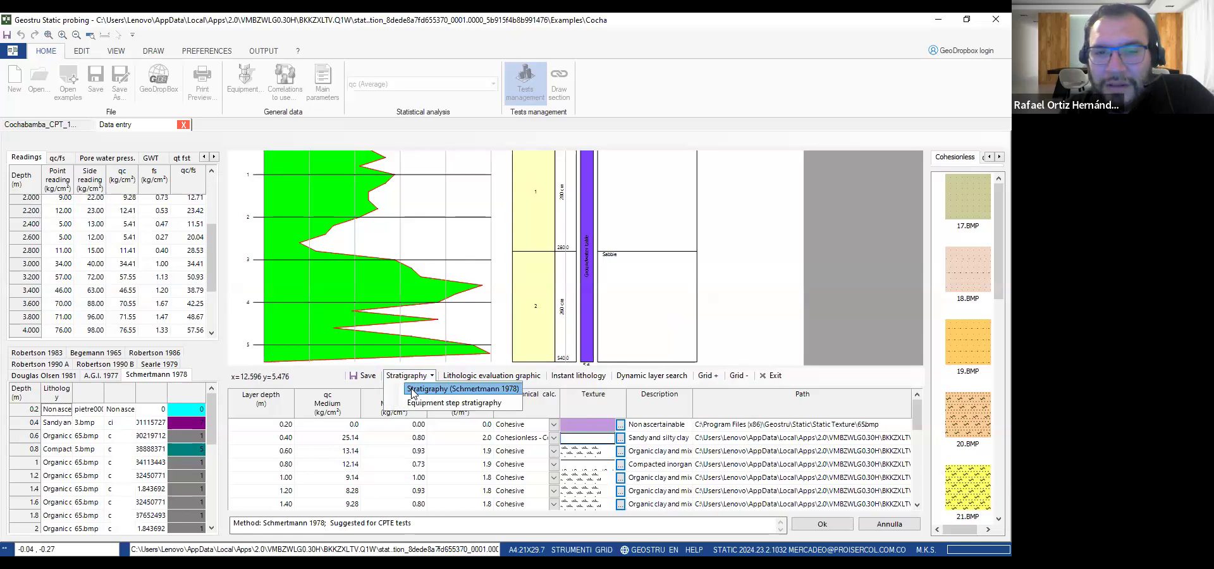
{"action": "left_click", "coordinate": [485, 387]}
Display the lithologic evaluation graphic for test Nr.1, then switch to its instant lithology diagram
{"action": "left_click", "coordinate": [490, 375]}
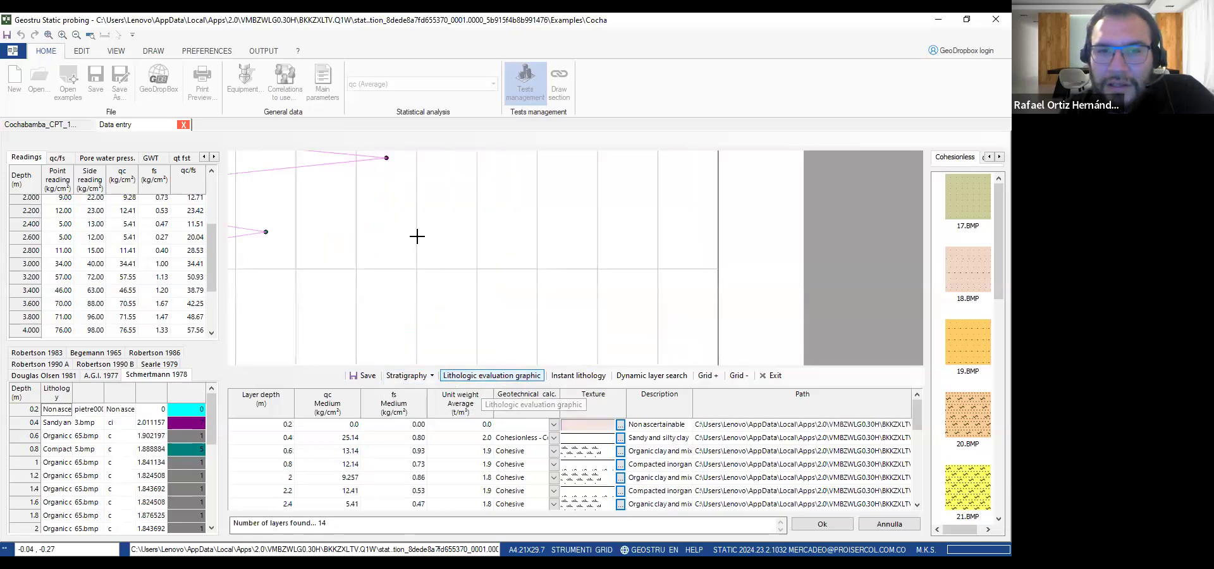
{"action": "scroll", "coordinate": [436, 228], "scroll_direction": "up", "scroll_amount": 4}
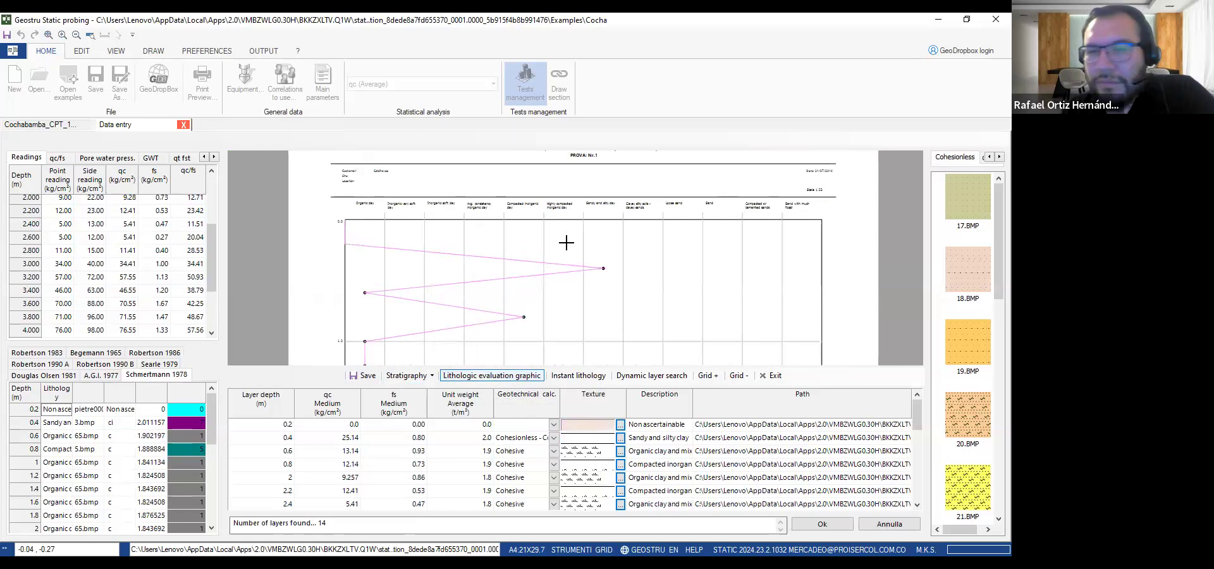
{"action": "left_click", "coordinate": [557, 376]}
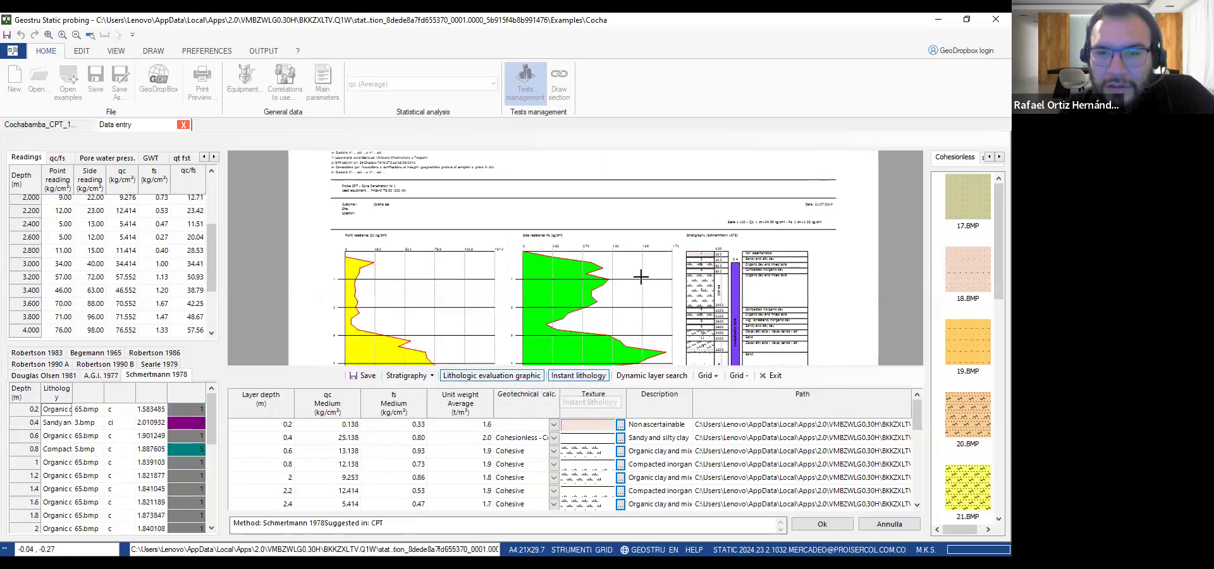
Compare the resistance charts with the detailed lithology column, and close the data entry without saving
{"action": "scroll", "coordinate": [640, 276], "scroll_direction": "up", "scroll_amount": 3}
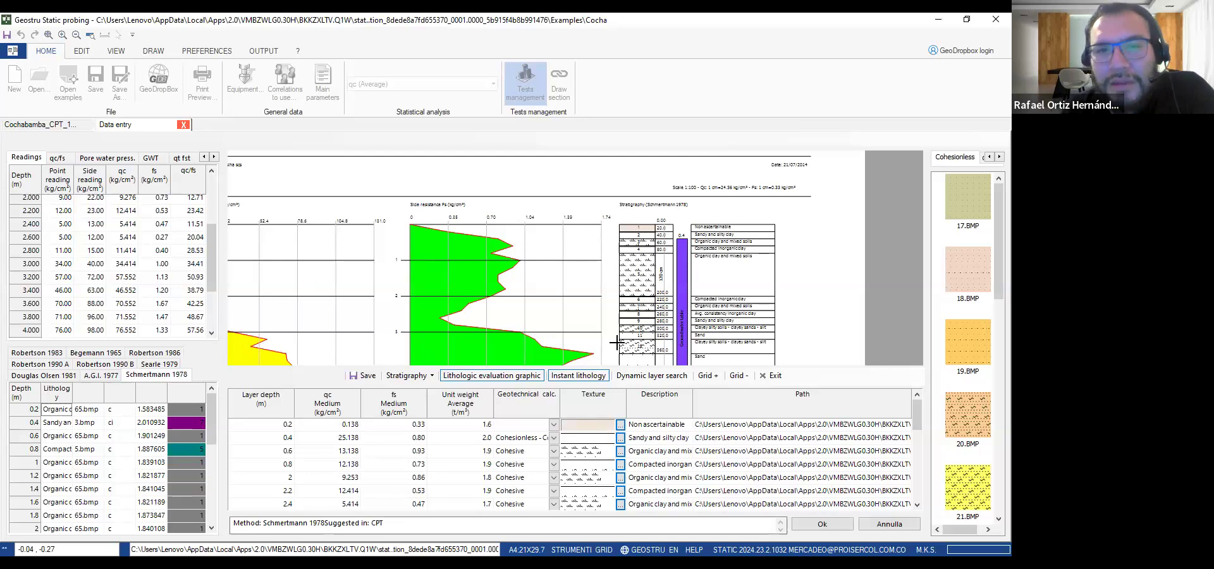
{"action": "scroll", "coordinate": [362, 319], "scroll_direction": "down", "scroll_amount": 2}
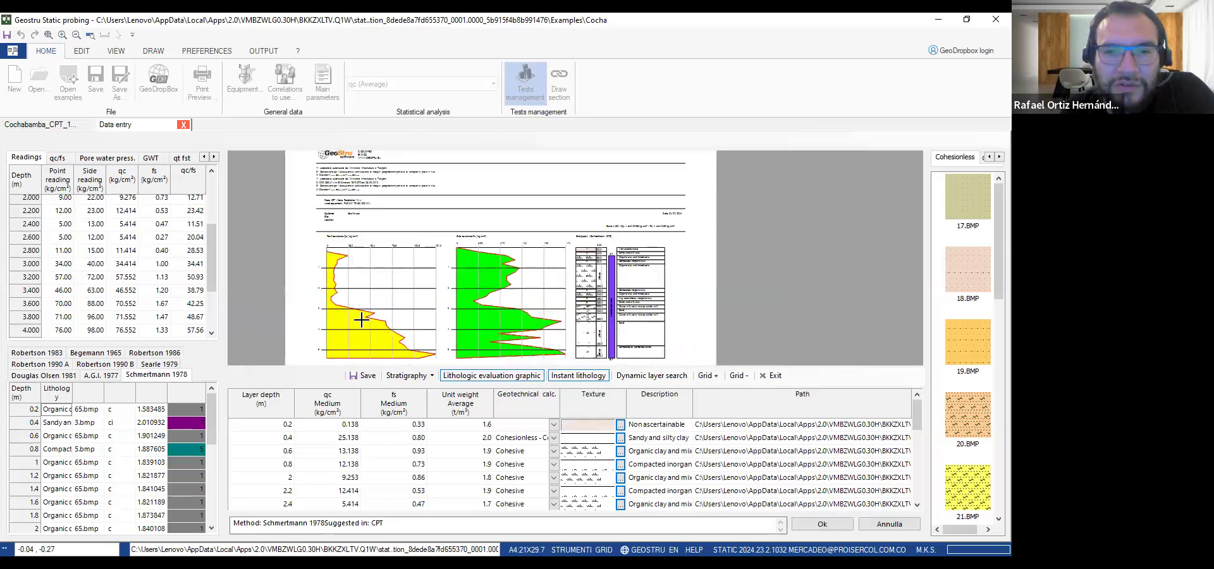
{"action": "scroll", "coordinate": [348, 307], "scroll_direction": "up", "scroll_amount": 1}
{"action": "scroll", "coordinate": [347, 306], "scroll_direction": "up", "scroll_amount": 1}
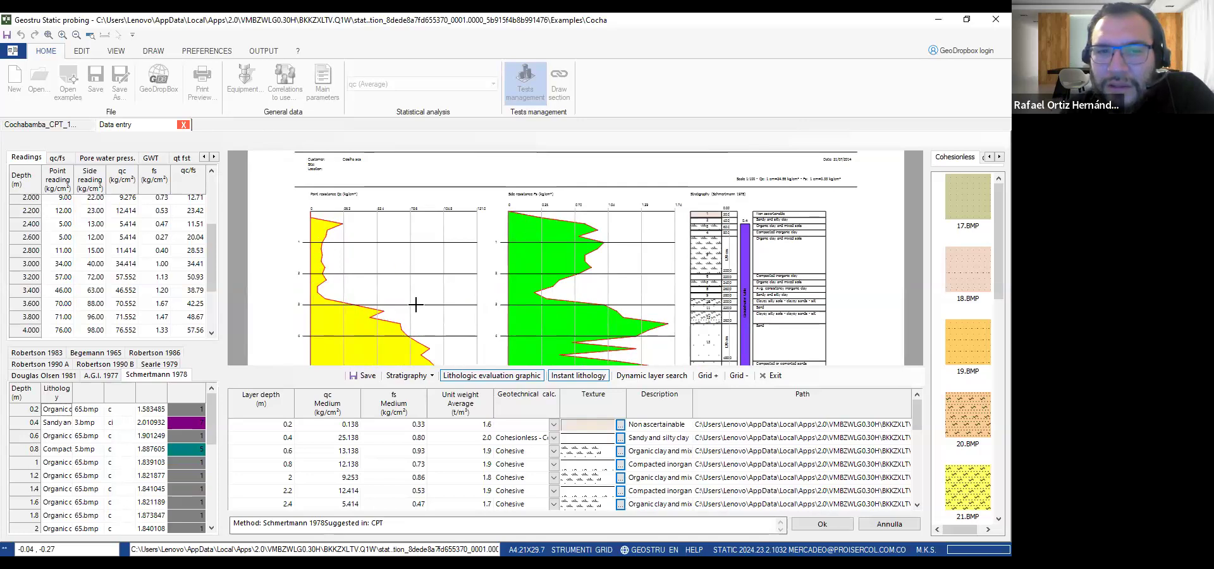
{"action": "scroll", "coordinate": [410, 334], "scroll_direction": "down", "scroll_amount": 1}
{"action": "scroll", "coordinate": [493, 316], "scroll_direction": "up", "scroll_amount": 1}
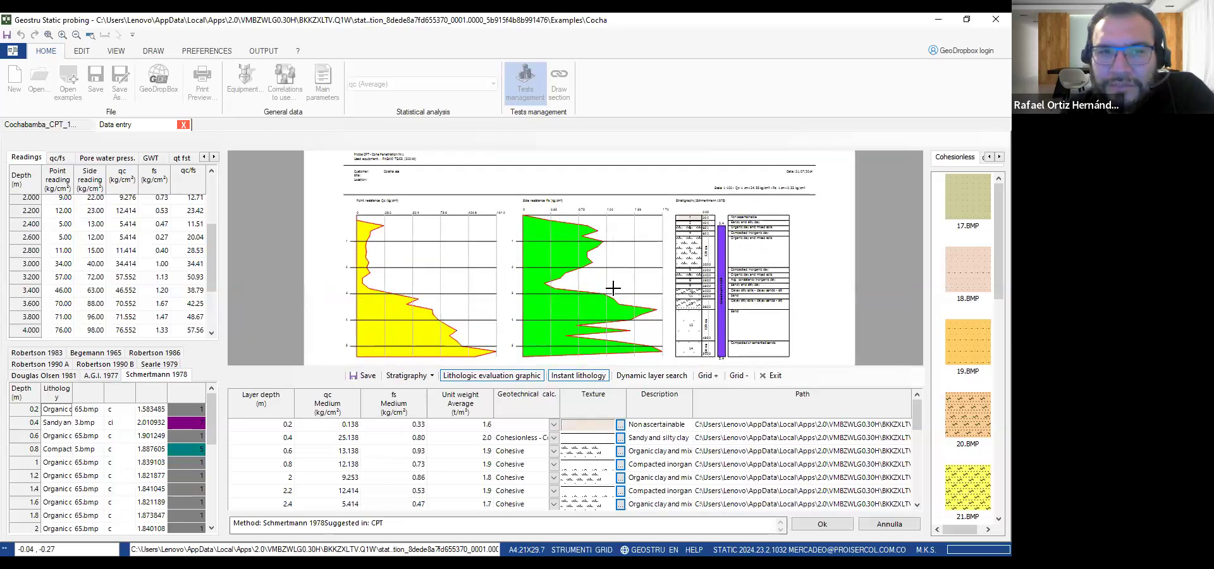
{"action": "scroll", "coordinate": [753, 324], "scroll_direction": "up", "scroll_amount": 2}
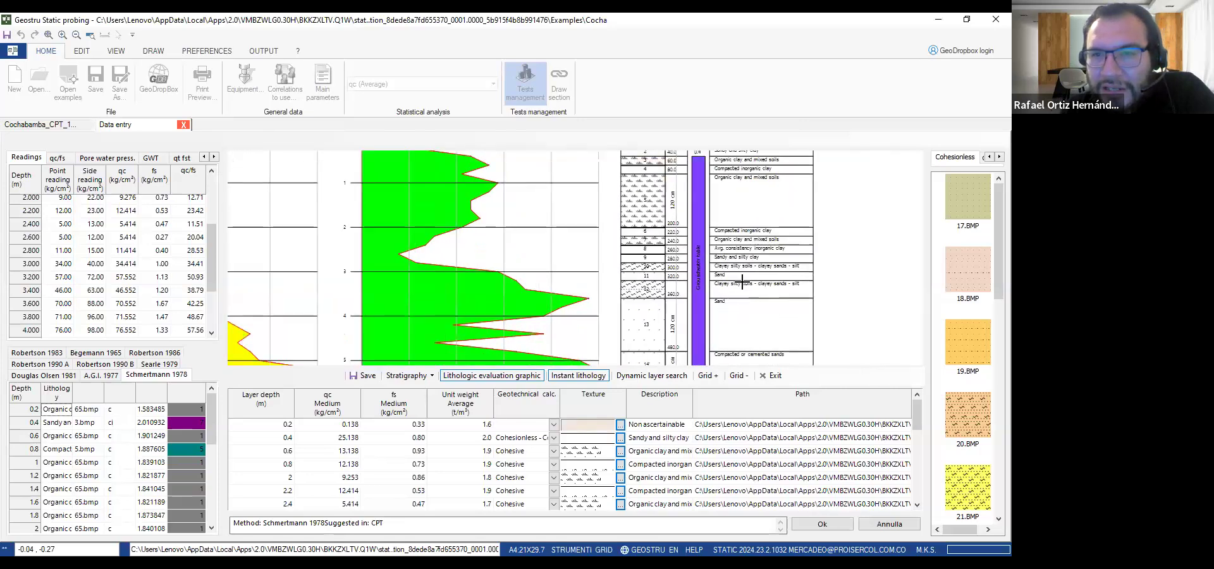
{"action": "scroll", "coordinate": [745, 195], "scroll_direction": "up", "scroll_amount": 1}
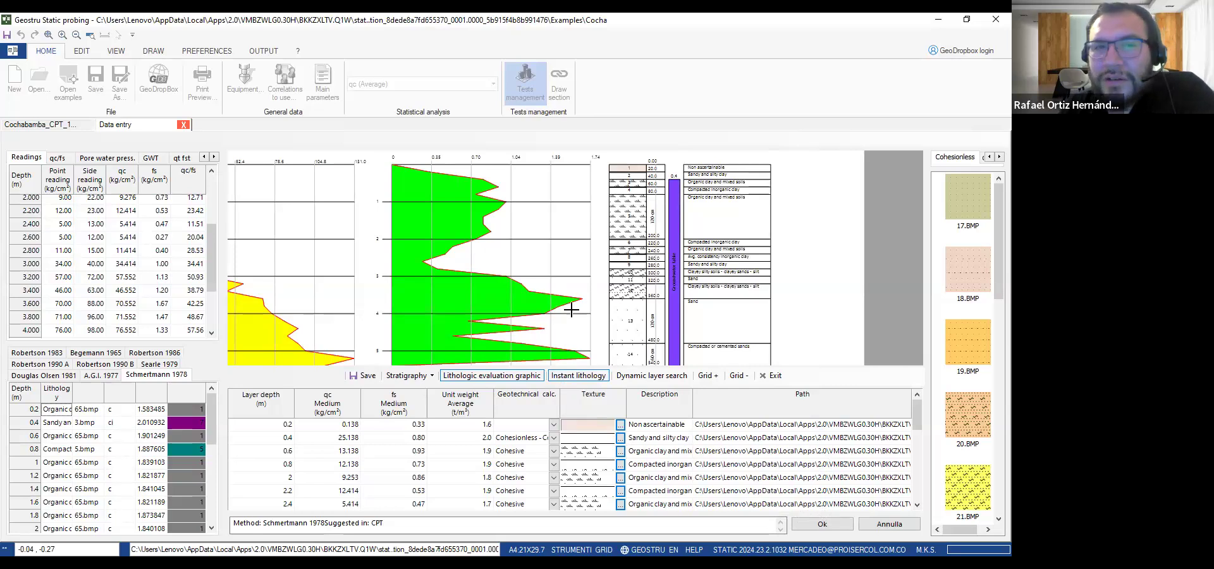
{"action": "left_click", "coordinate": [184, 124]}
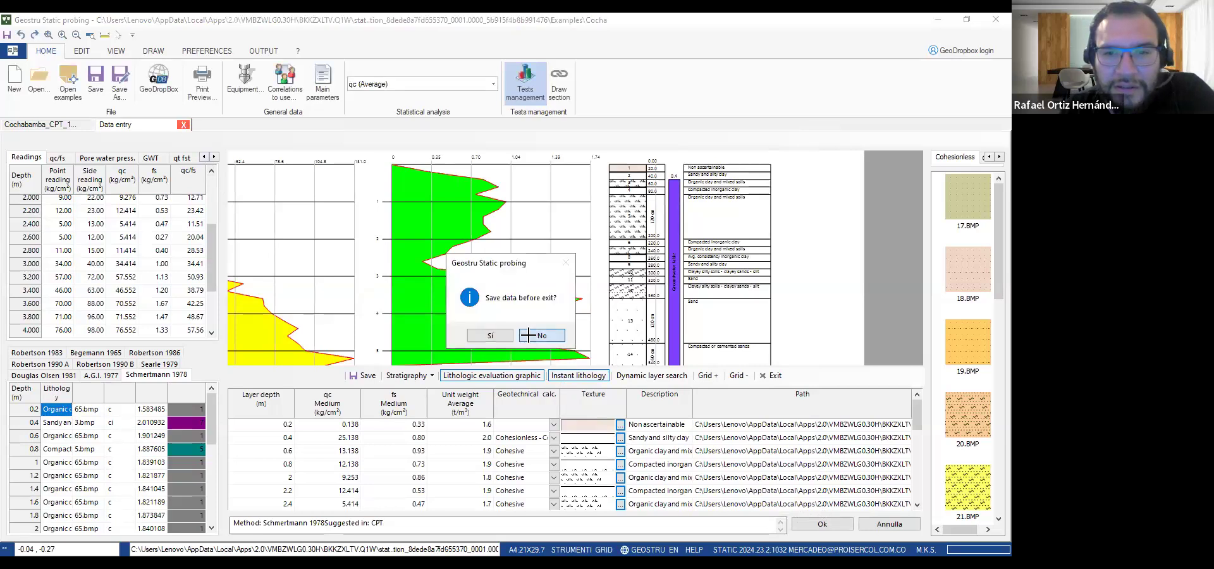
{"action": "left_click", "coordinate": [530, 337]}
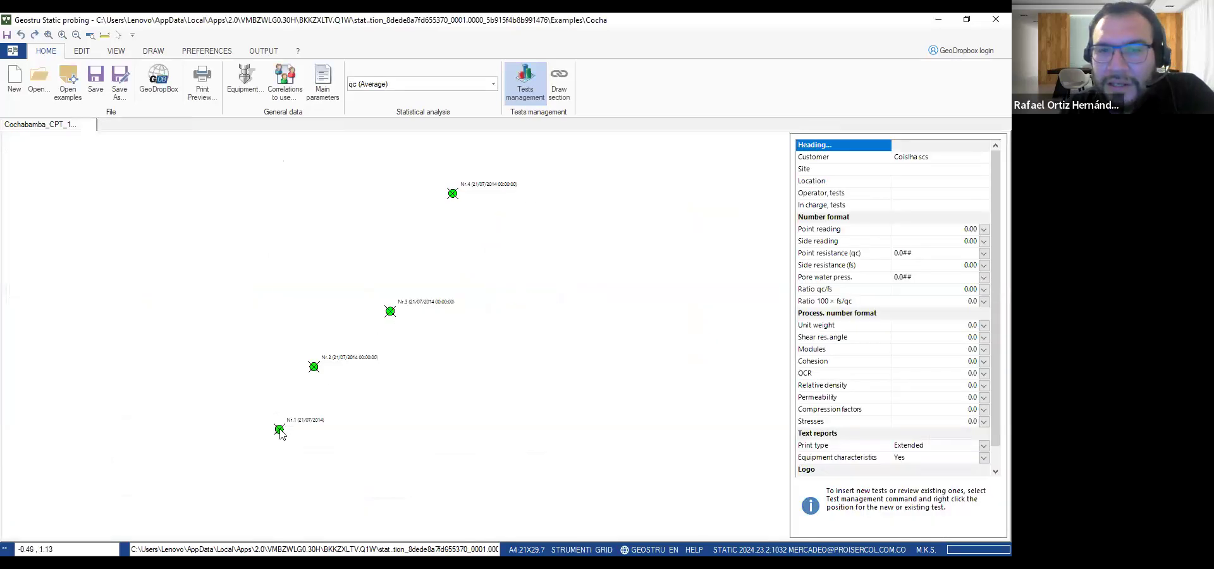
Run the Processing by author report export for the Cochabamba CPT project
{"action": "left_click", "coordinate": [186, 53]}
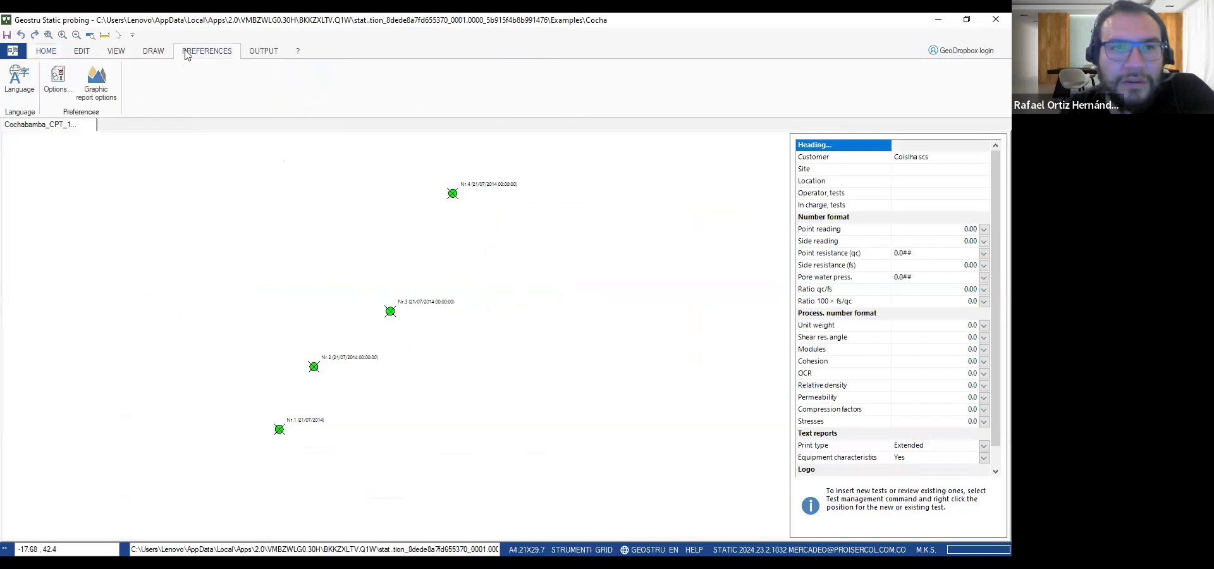
{"action": "left_click", "coordinate": [256, 51]}
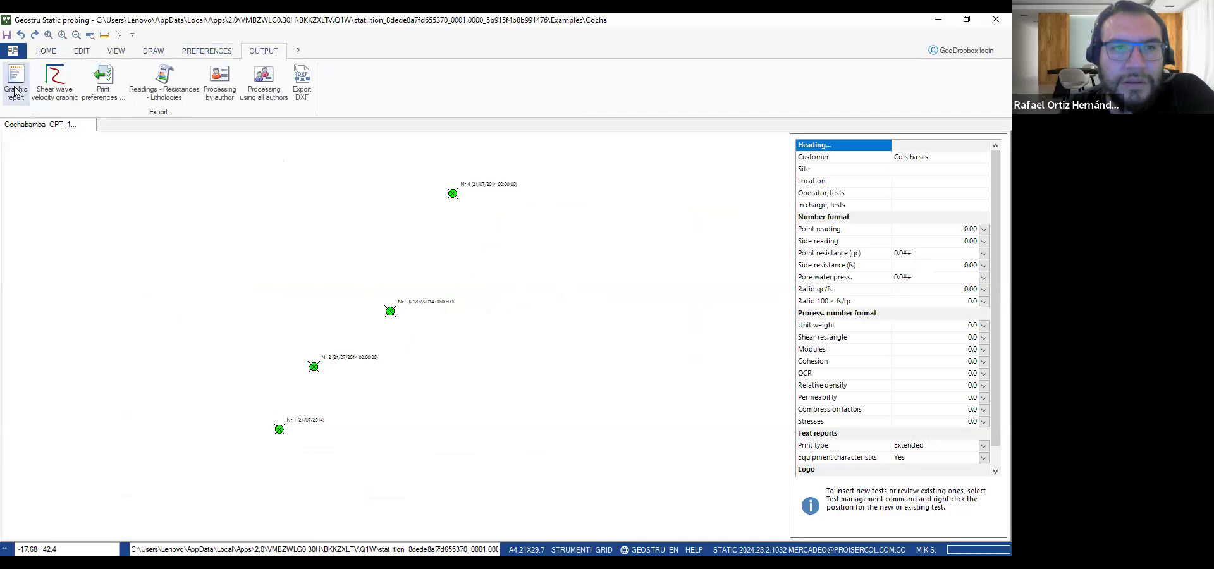
{"action": "left_click", "coordinate": [226, 88]}
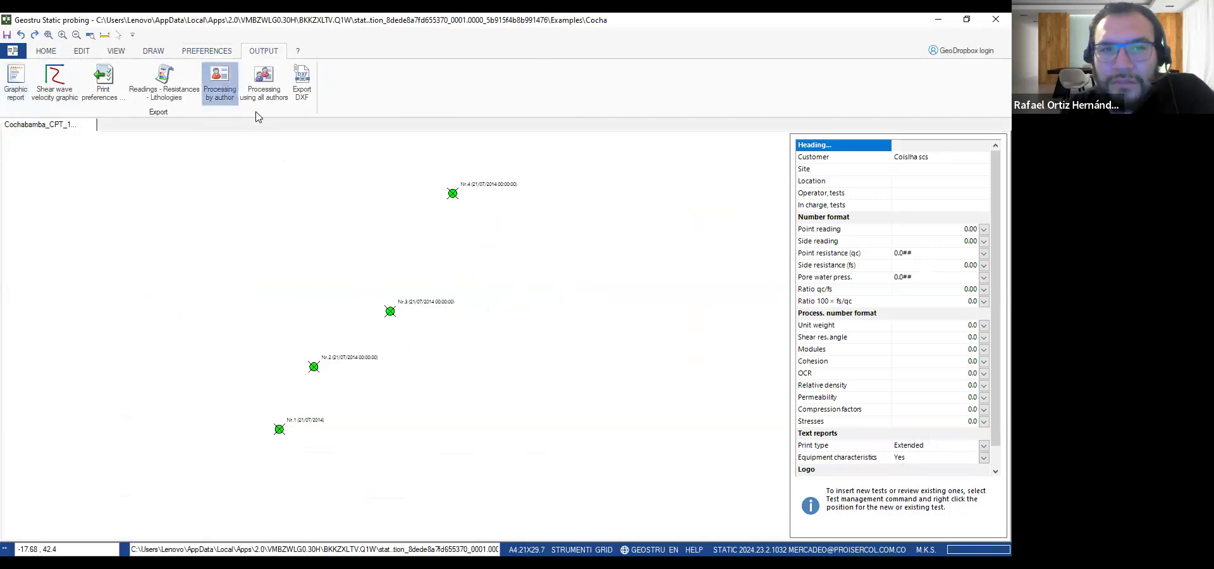